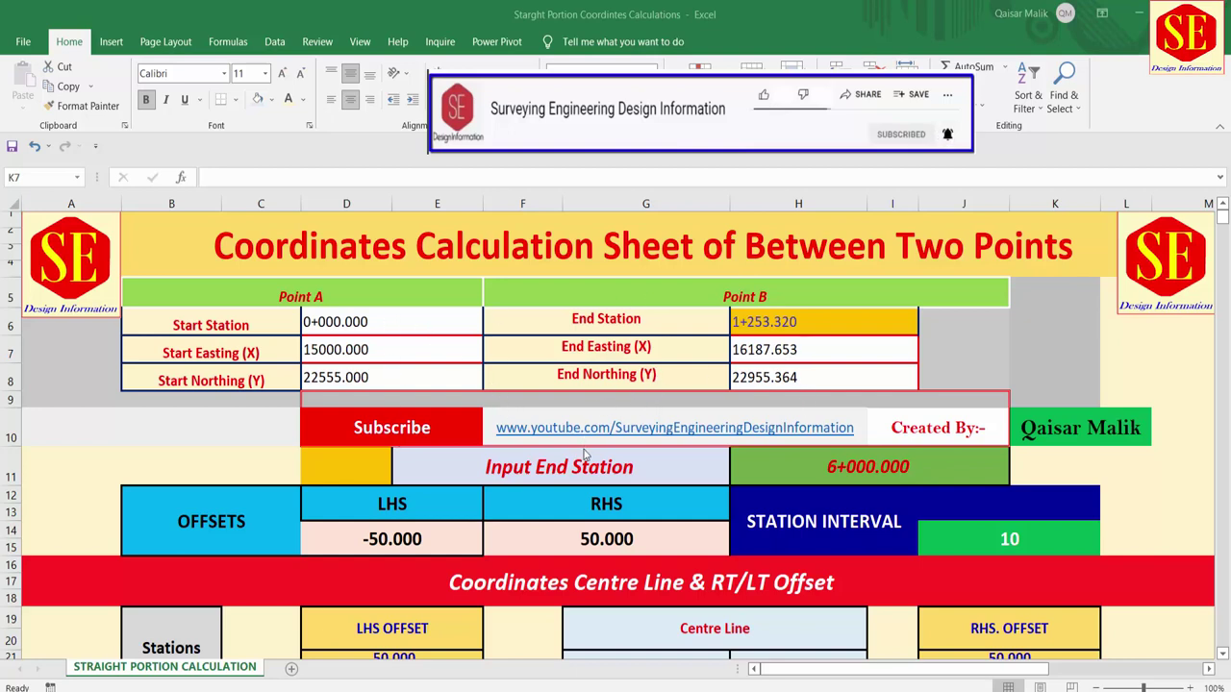
# - Clear the Point A start values and Point B end values
pyautogui.scroll(-2, 712, 394)
pyautogui.scroll(-2, 726, 383)
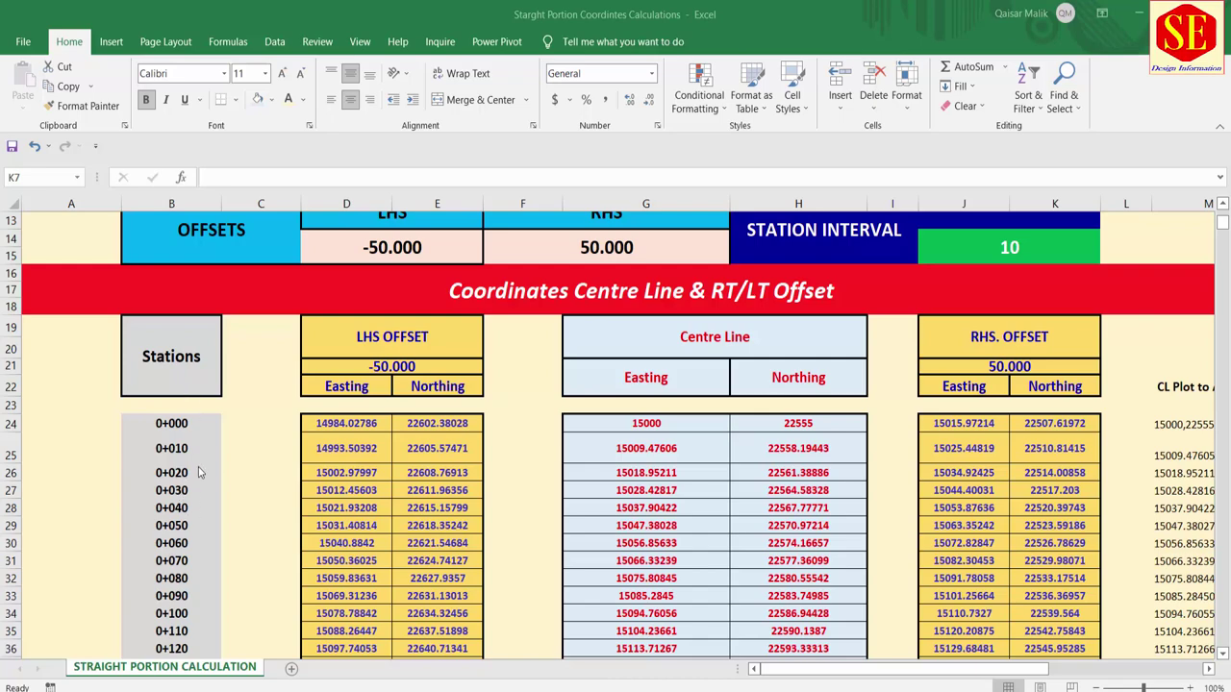
pyautogui.scroll(1, 450, 394)
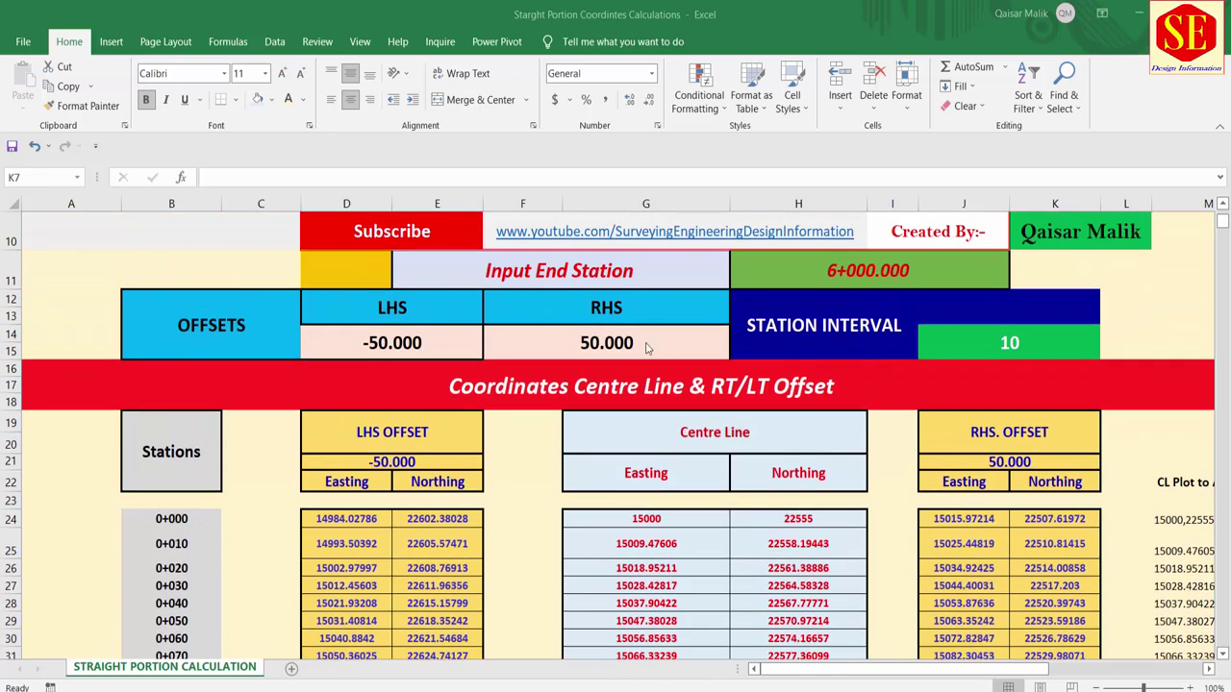
pyautogui.scroll(1, 673, 360)
pyautogui.scroll(2, 695, 370)
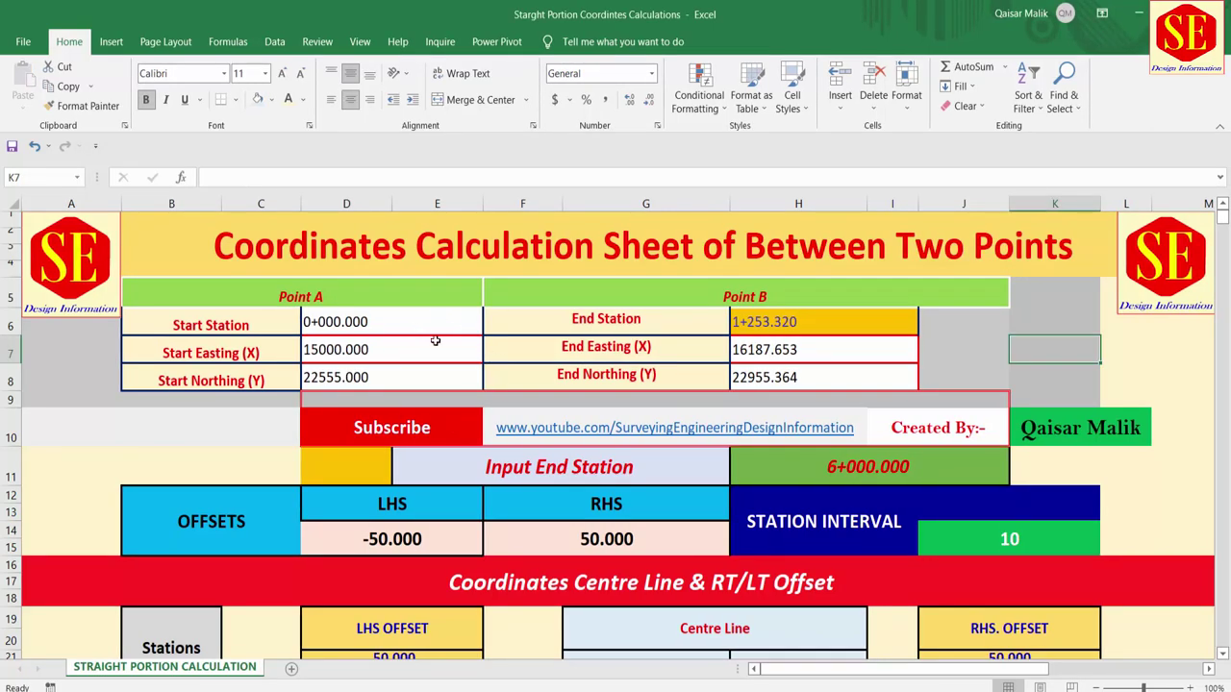
pyautogui.moveTo(410, 326); pyautogui.dragTo(408, 372)
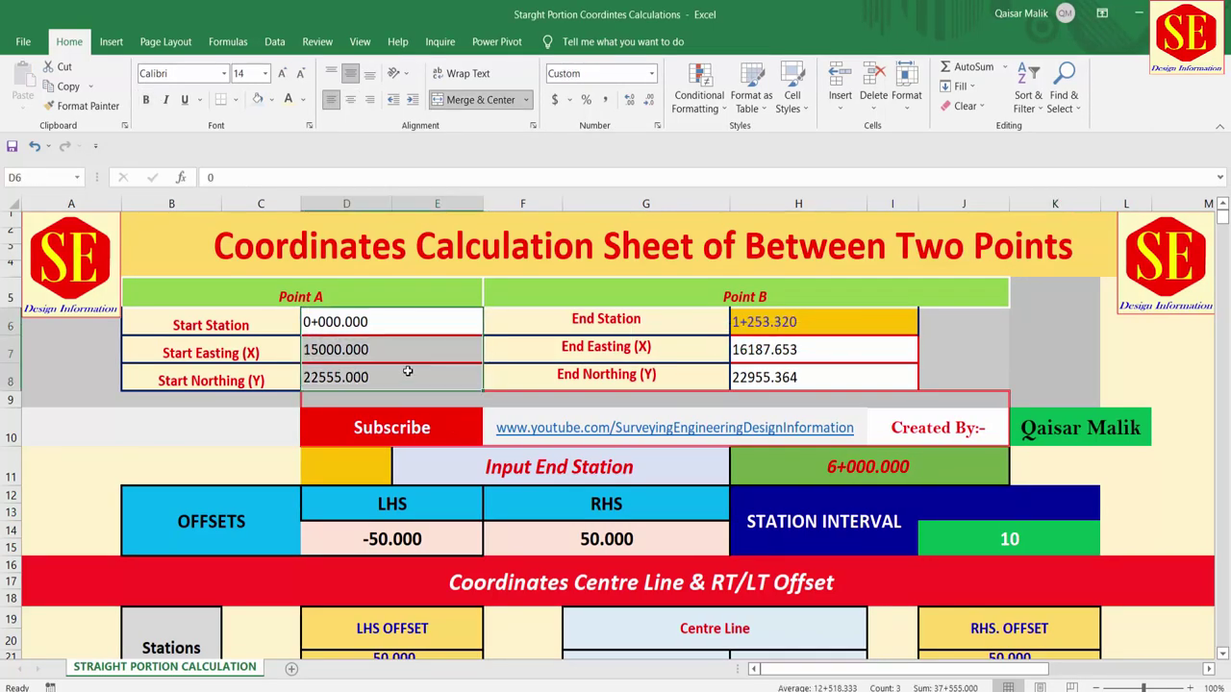
pyautogui.press('Delete')
pyautogui.moveTo(759, 327); pyautogui.dragTo(767, 371)
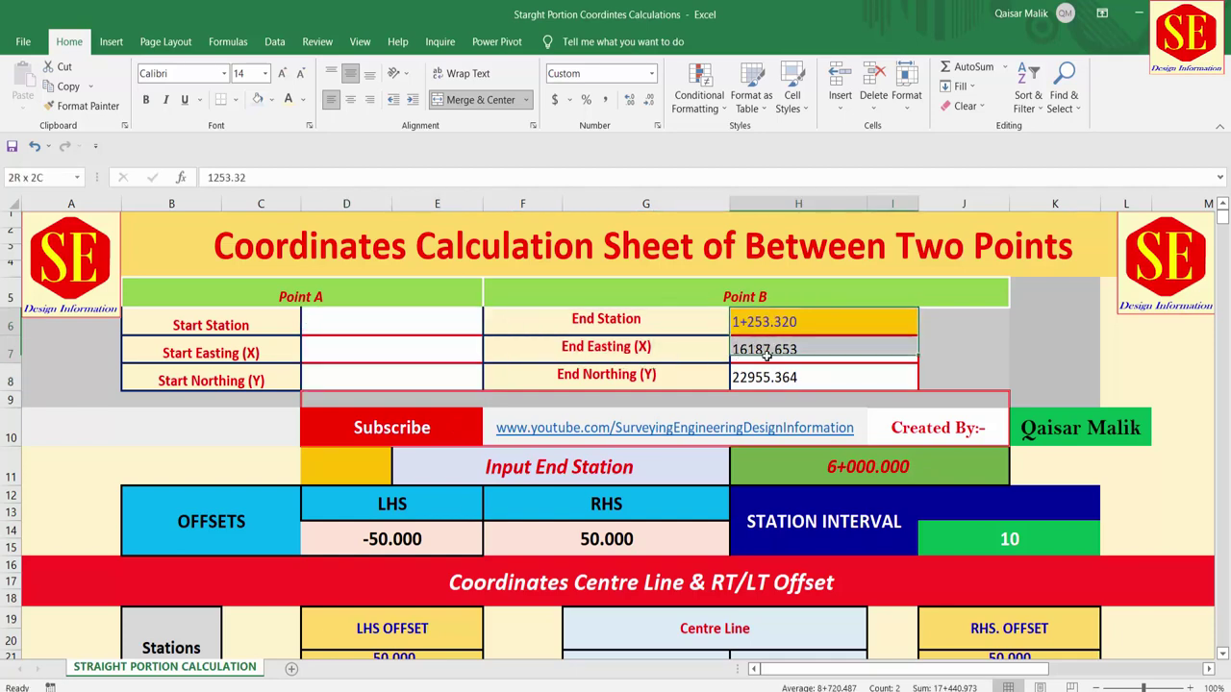
pyautogui.press('Delete')
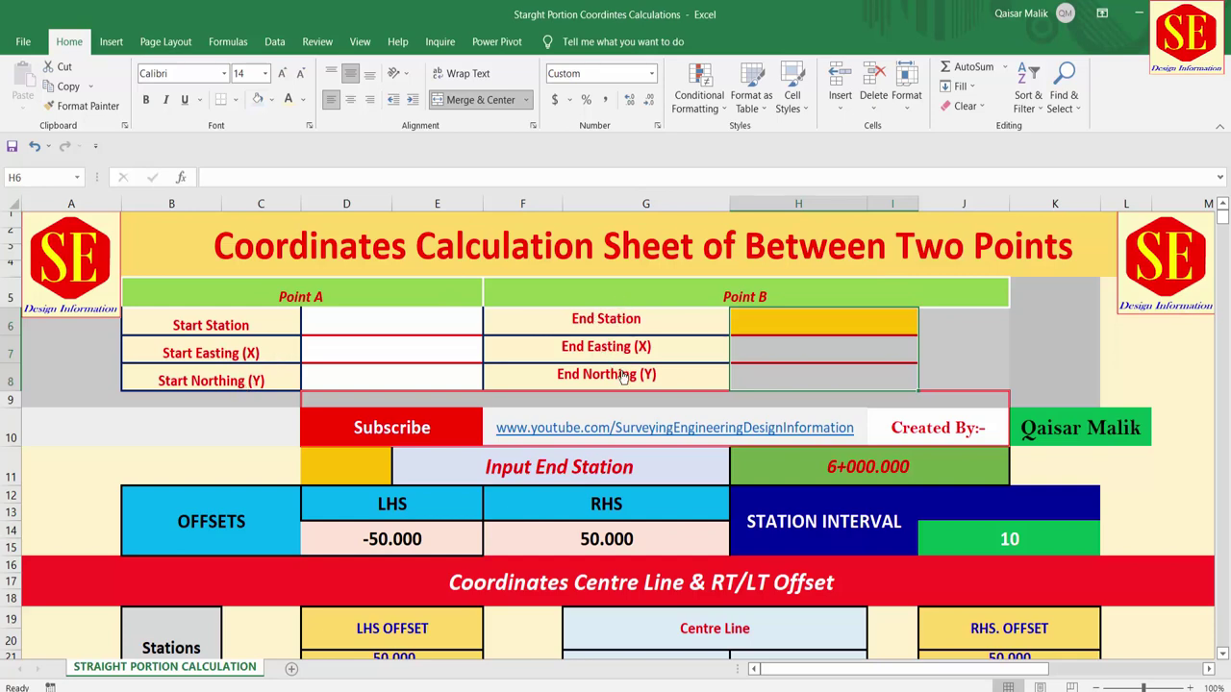
# - Clear the LHS offset -50.000, the RHS offset 50.000 and the station interval
pyautogui.scroll(-1, 623, 377)
pyautogui.click(392, 493)
pyautogui.press('Delete')
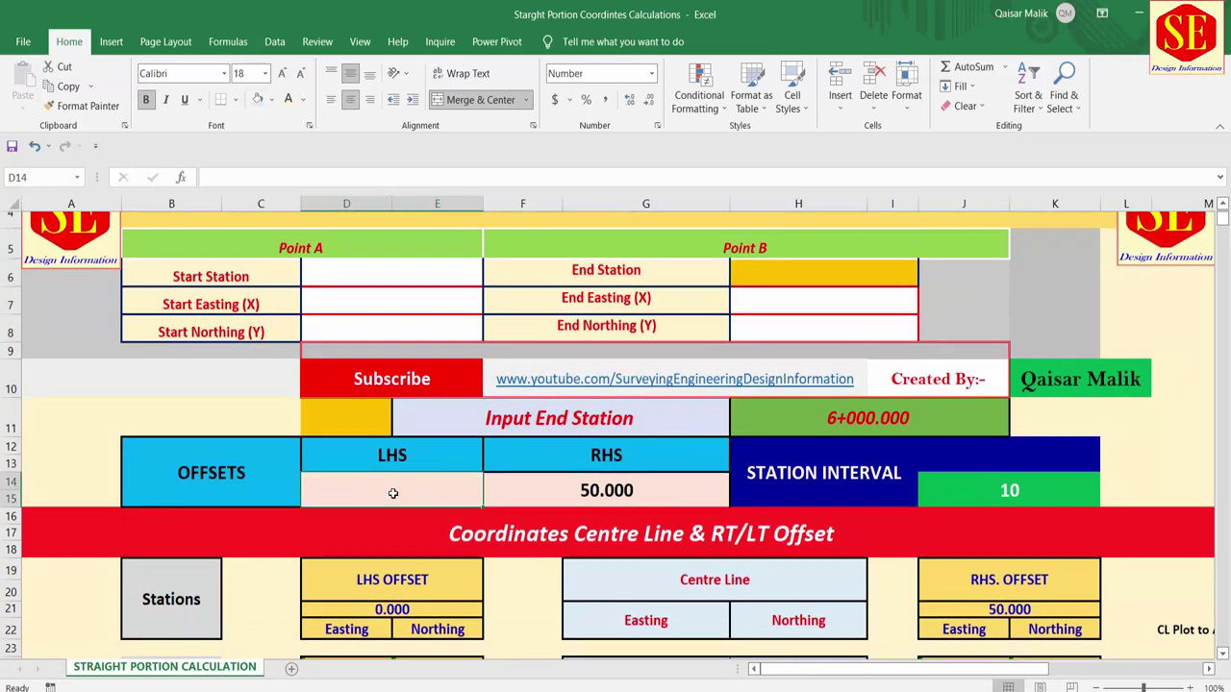
pyautogui.click(593, 494)
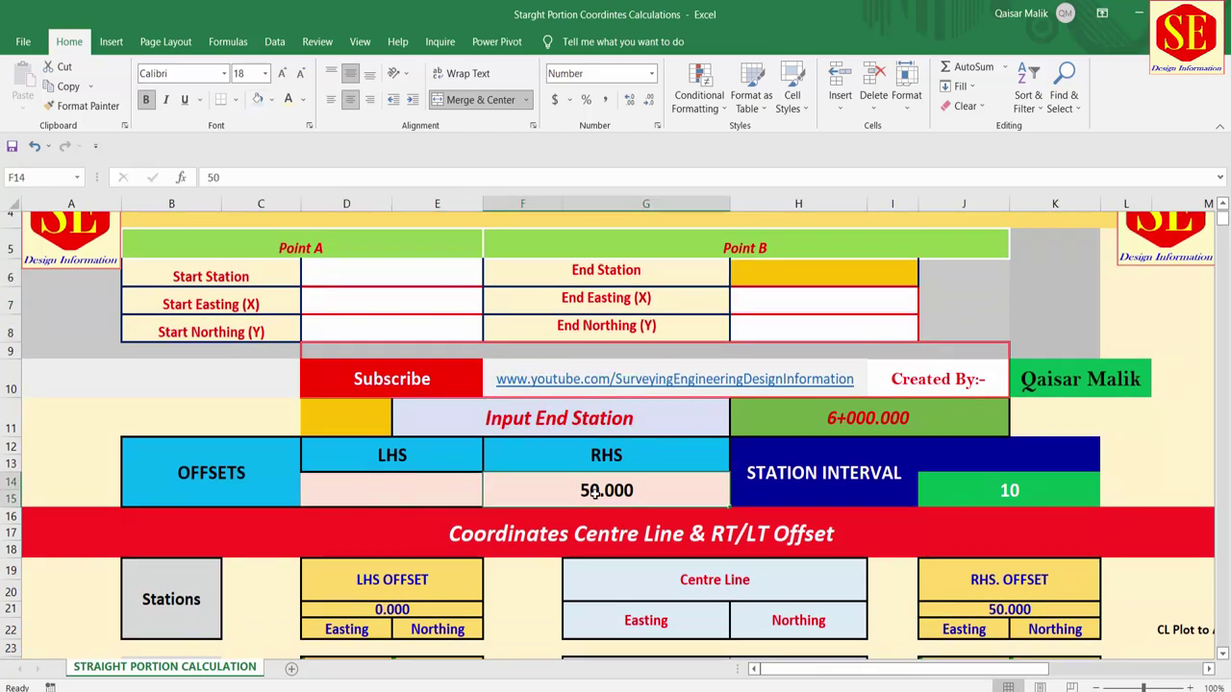
pyautogui.press('Delete')
pyautogui.click(1043, 491)
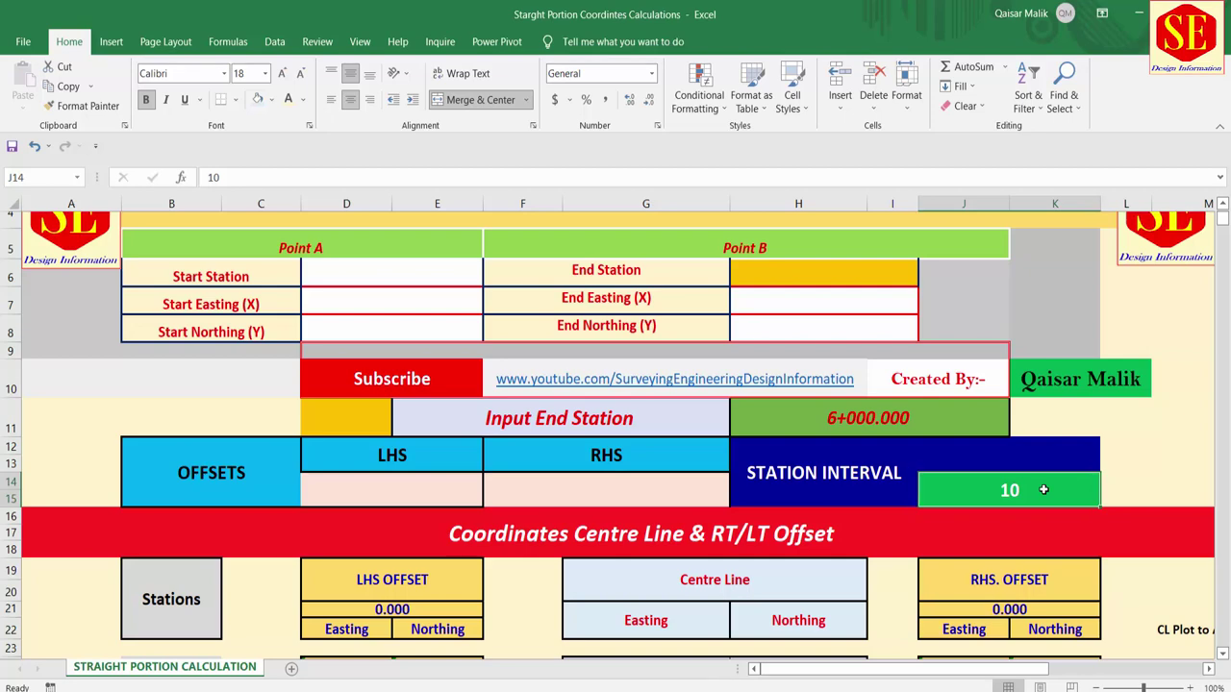
pyautogui.scroll(1, 779, 379)
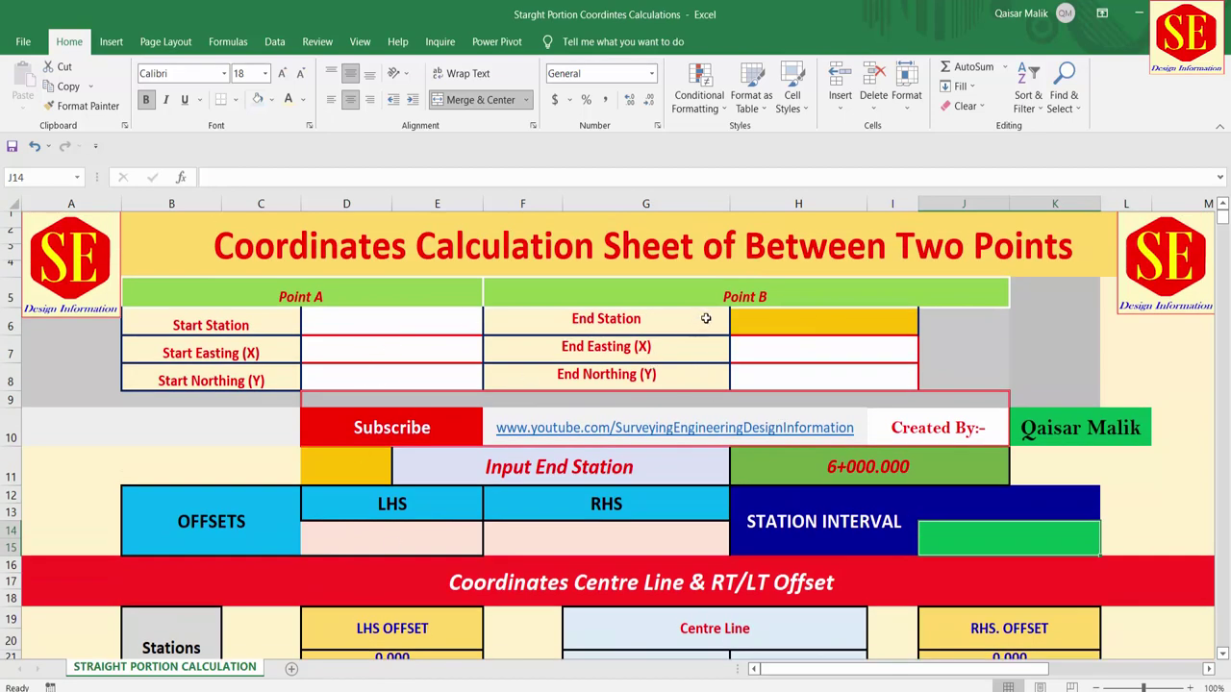
pyautogui.scroll(-1, 456, 496)
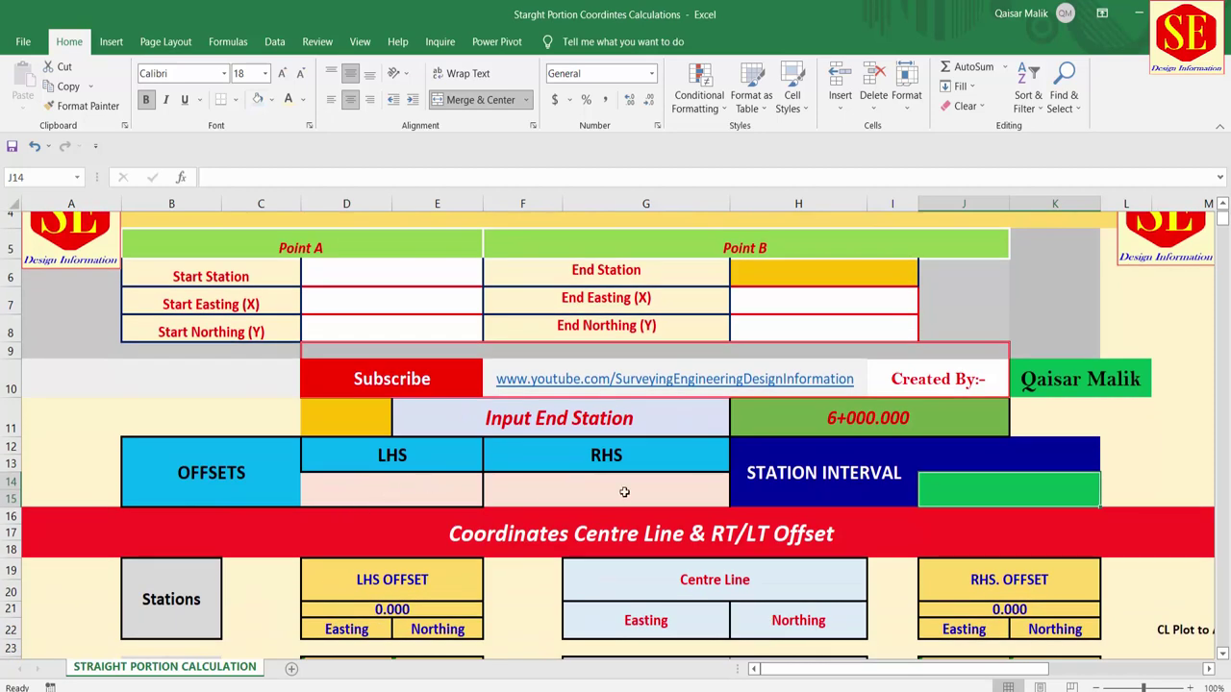
pyautogui.scroll(-3, 686, 387)
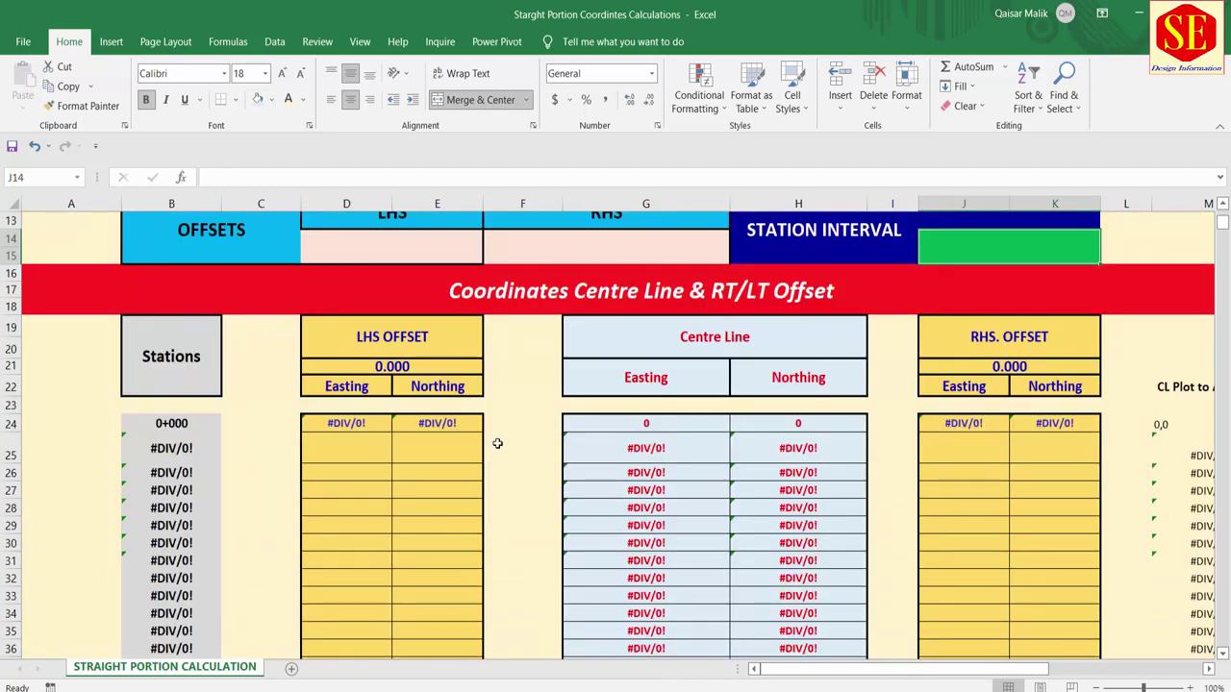
pyautogui.scroll(4, 497, 443)
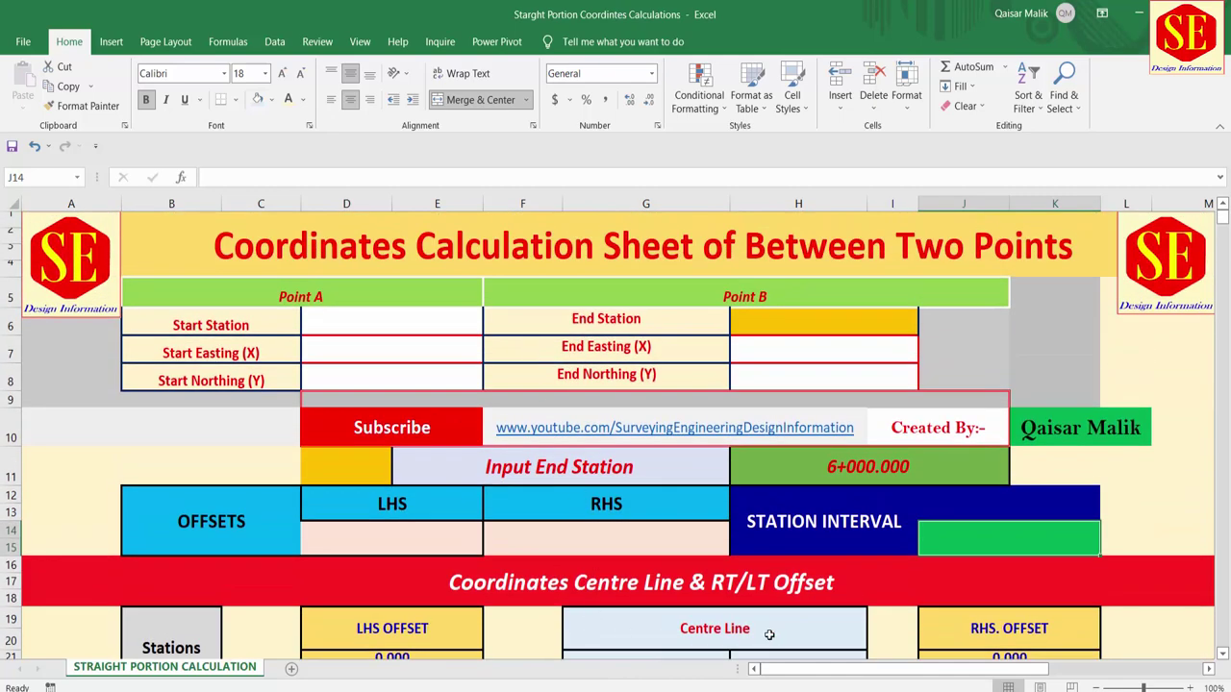
pyautogui.click(1024, 626)
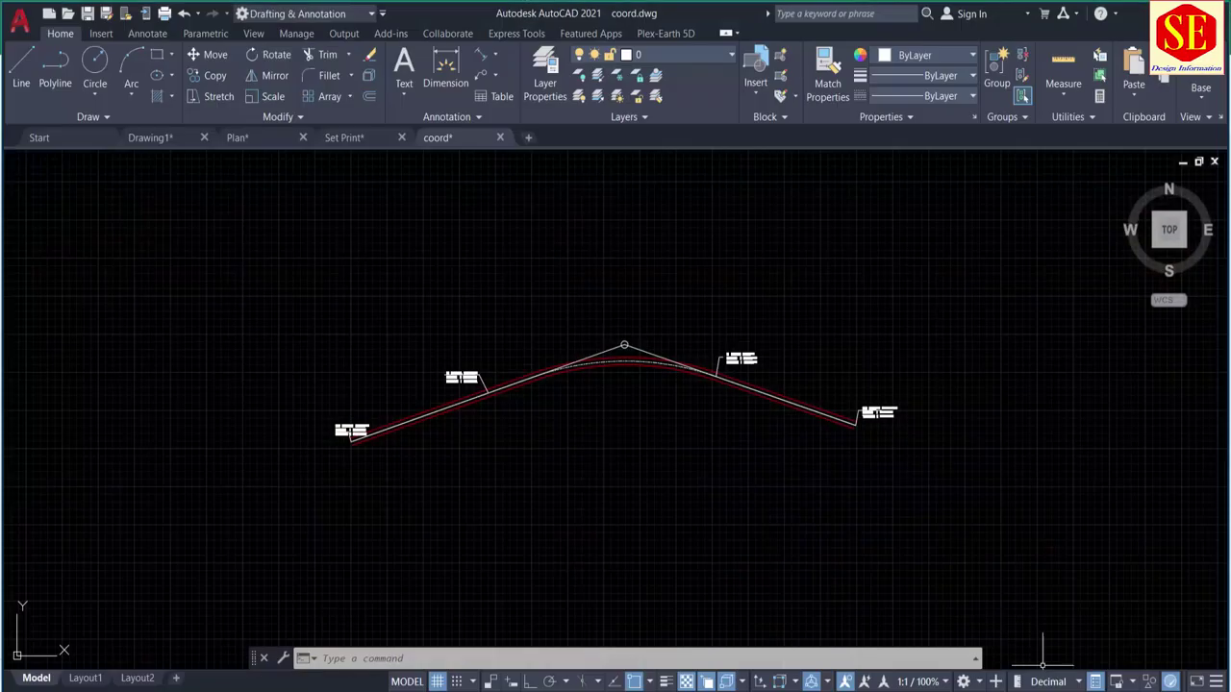
pyautogui.scroll(3, 488, 382)
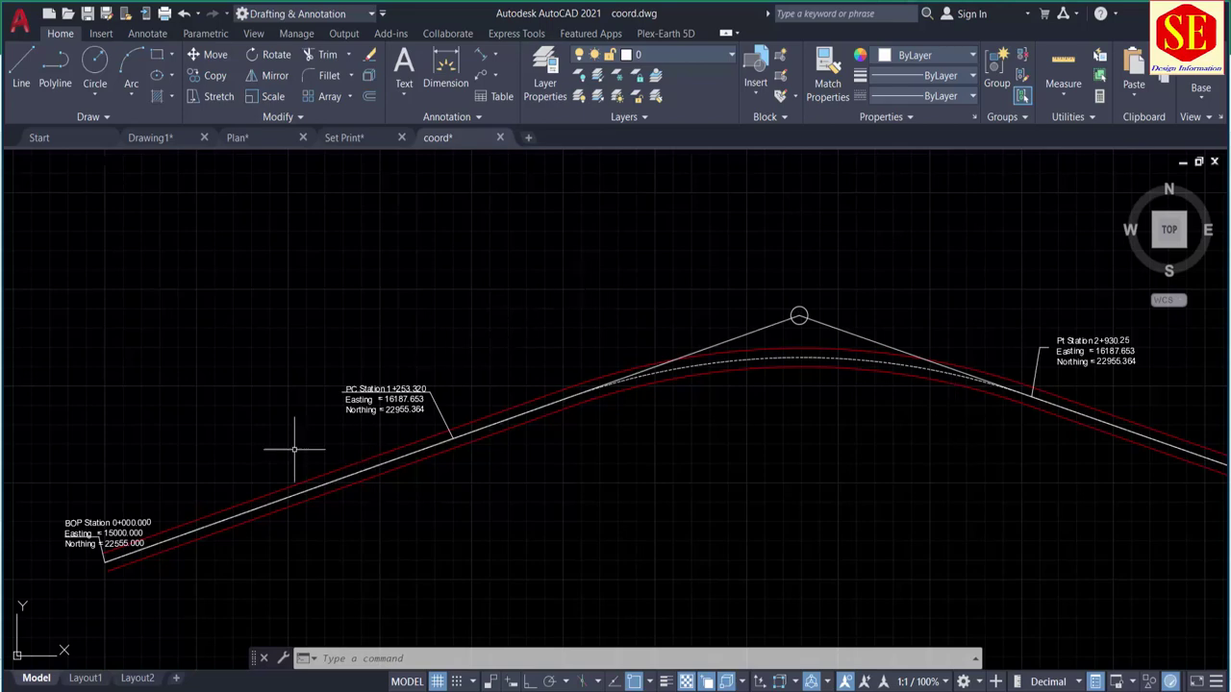
pyautogui.moveTo(184, 549); pyautogui.dragTo(217, 523)
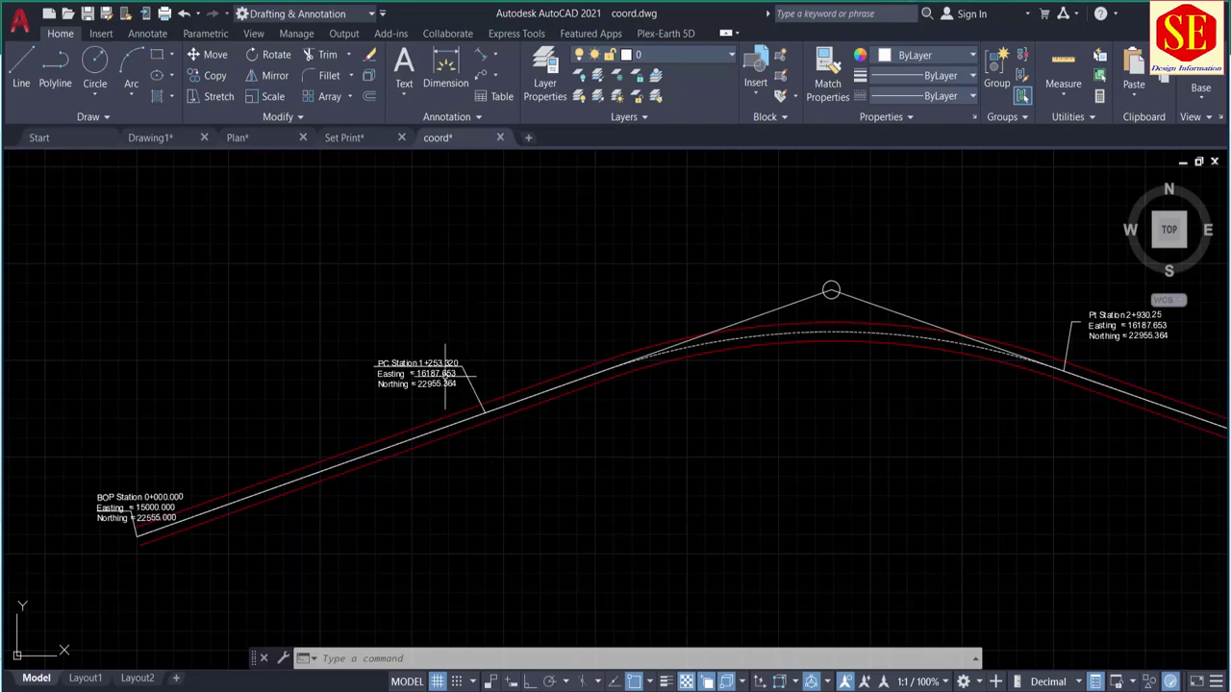
pyautogui.scroll(4, 452, 375)
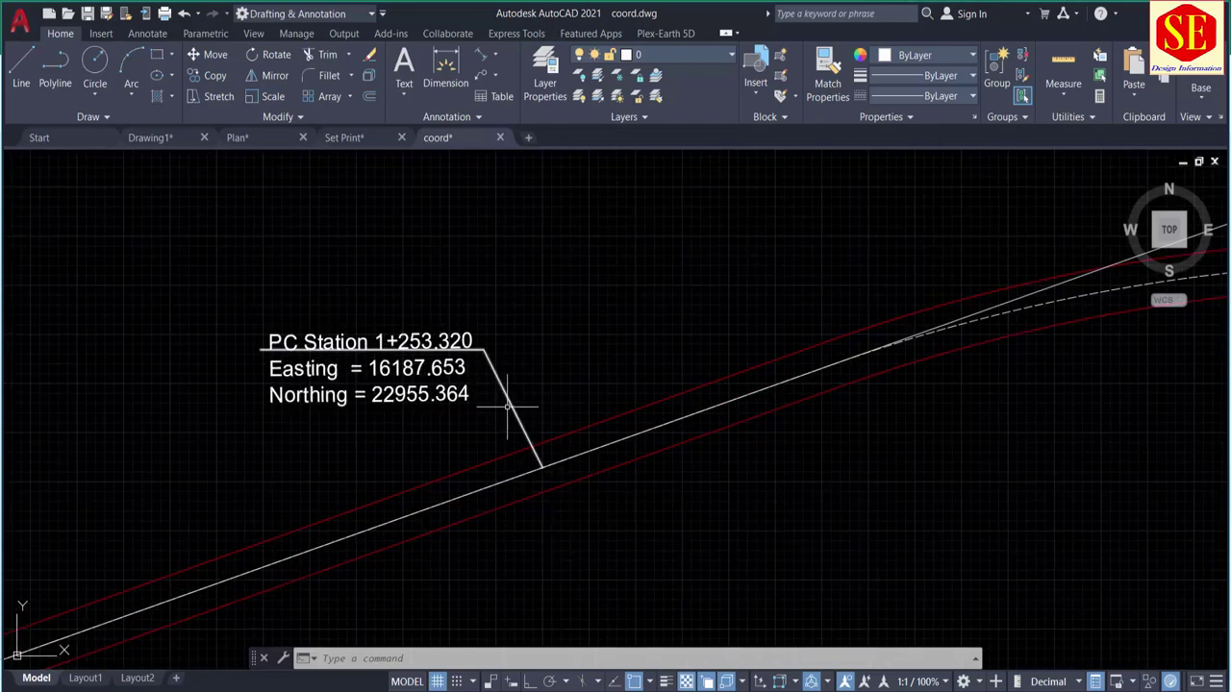
pyautogui.scroll(-2, 535, 460)
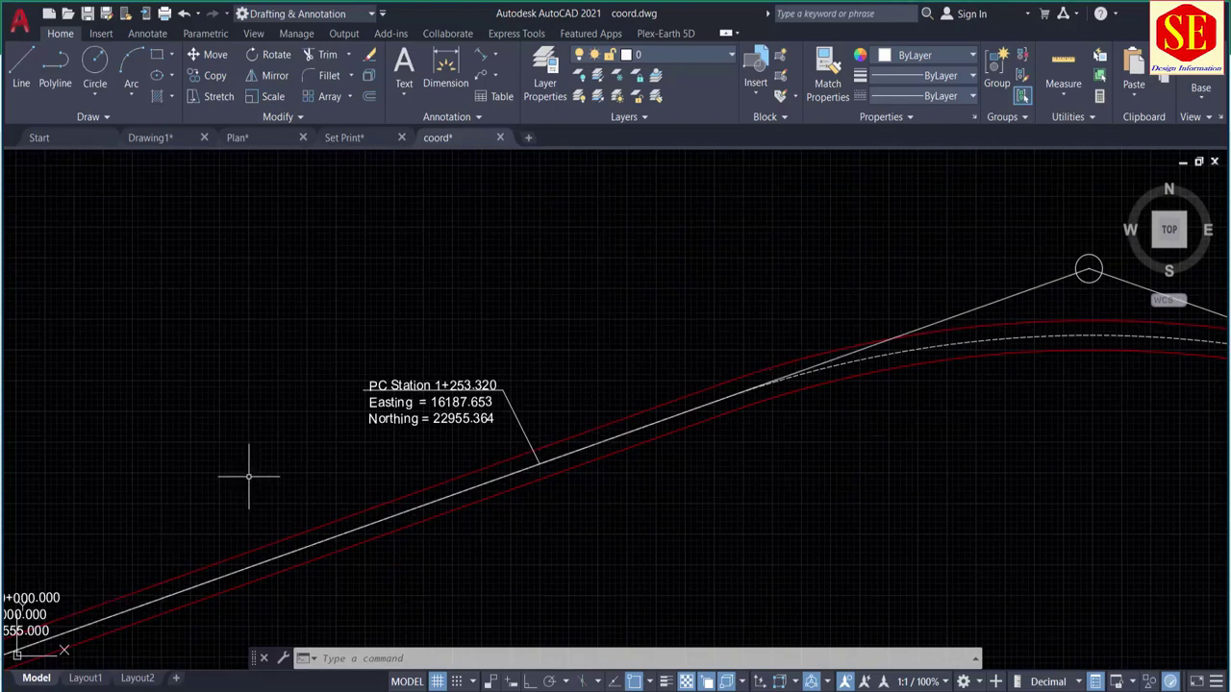
pyautogui.moveTo(236, 580); pyautogui.dragTo(306, 522)
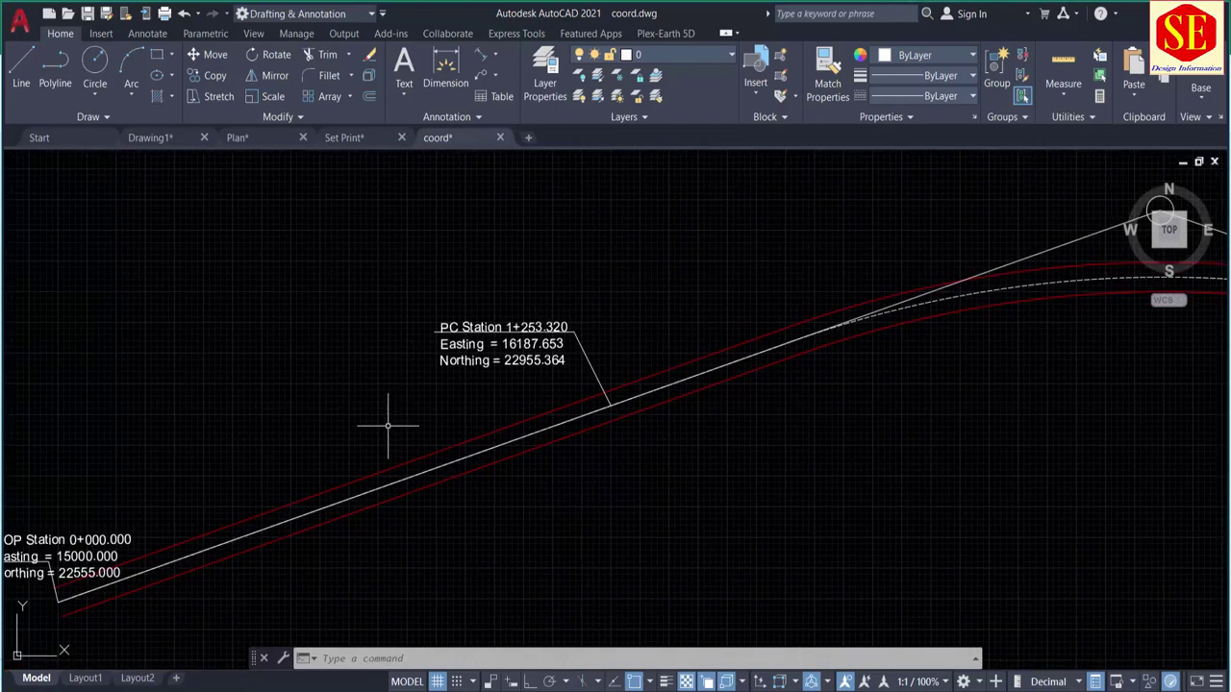
pyautogui.scroll(-2, 659, 462)
pyautogui.moveTo(660, 462)
pyautogui.mouseDown()
pyautogui.moveTo(590, 357)
pyautogui.moveTo(432, 350)
pyautogui.mouseUp()
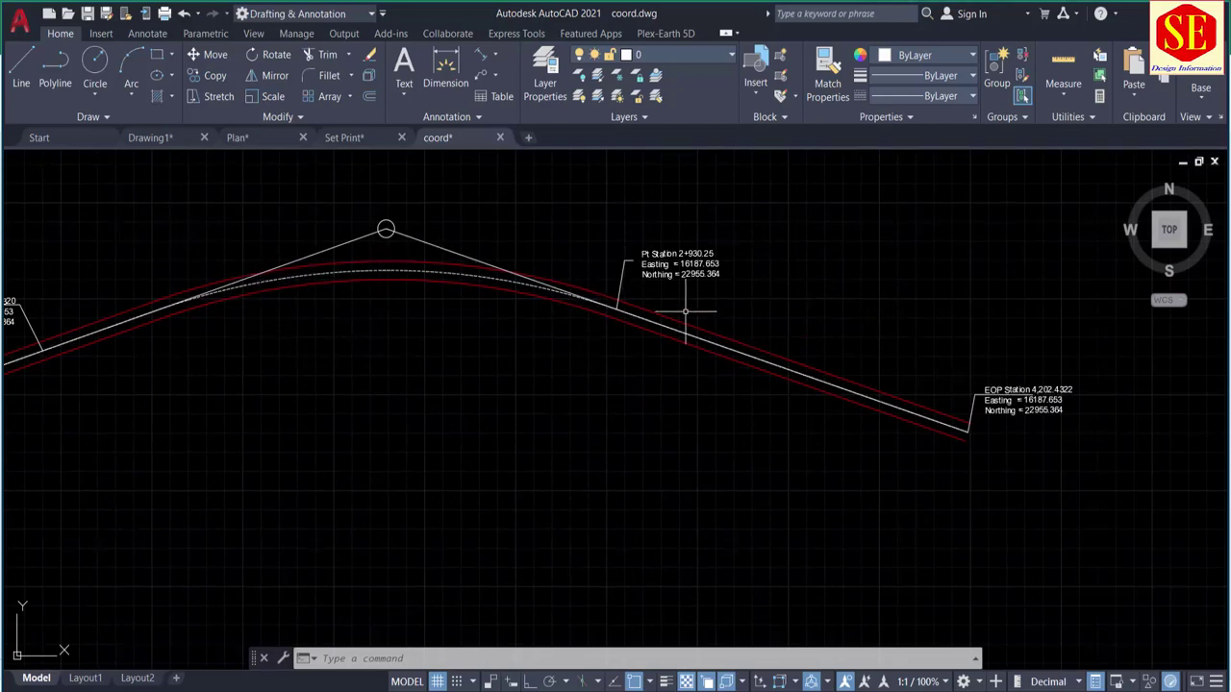
pyautogui.scroll(4, 658, 276)
pyautogui.scroll(-4, 522, 356)
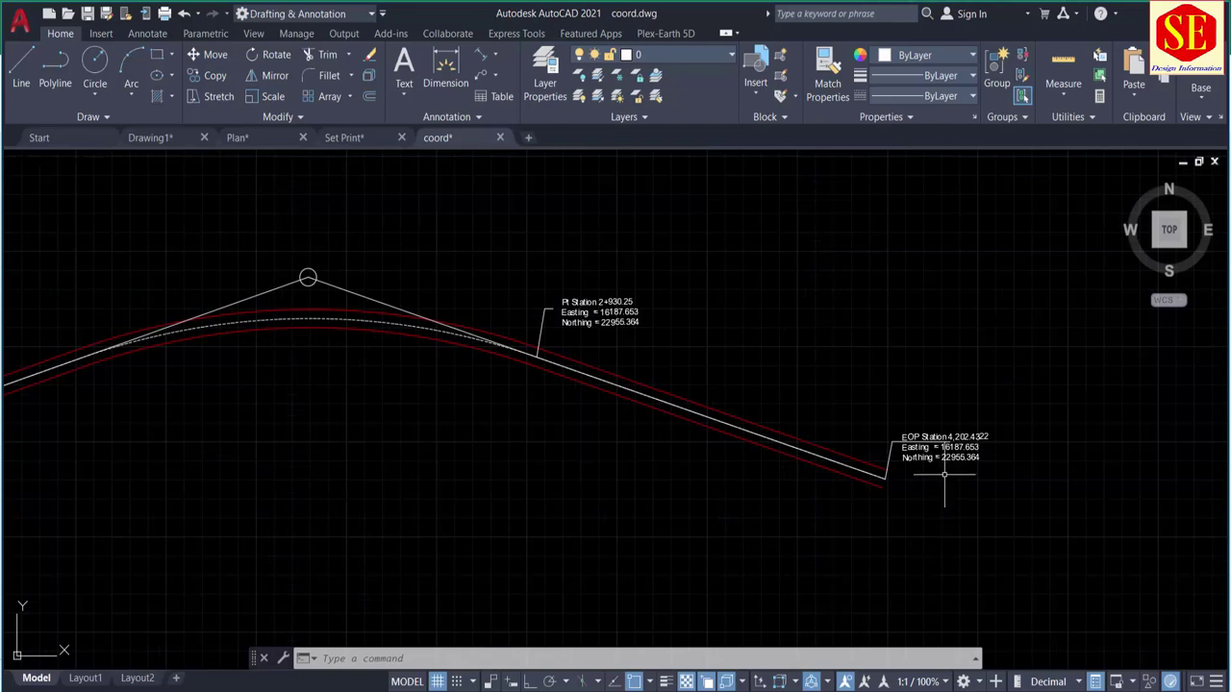
pyautogui.moveTo(829, 448)
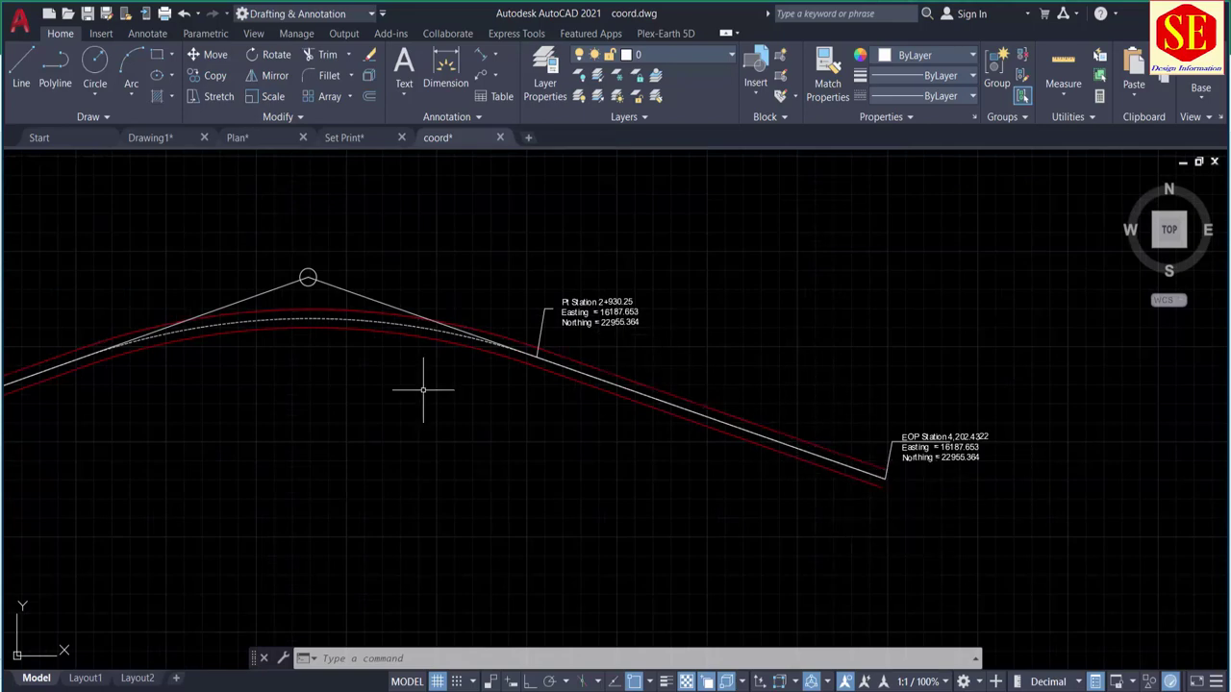
pyautogui.moveTo(426, 393)
pyautogui.mouseDown()
pyautogui.moveTo(888, 383)
pyautogui.moveTo(1059, 401)
pyautogui.mouseUp()
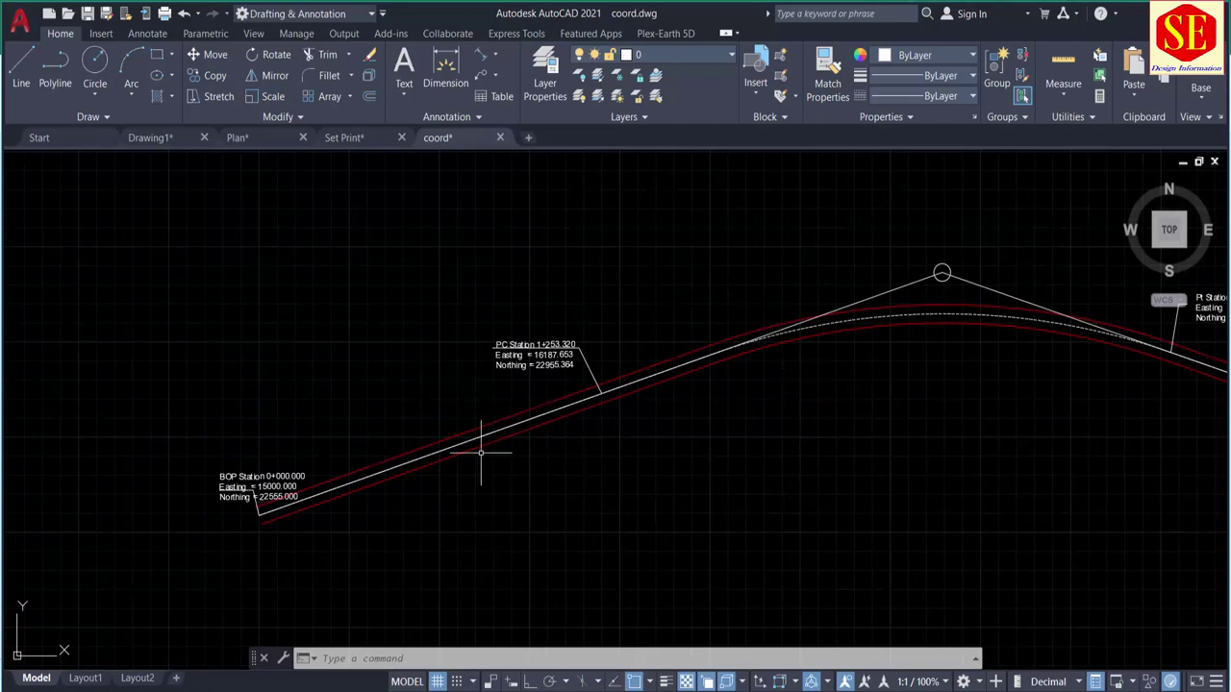
pyautogui.scroll(-3, 519, 446)
# - Draw a rectangle above the alignment with the rectangle command
pyautogui.moveTo(567, 307); pyautogui.dragTo(554, 403)
pyautogui.write('rec')
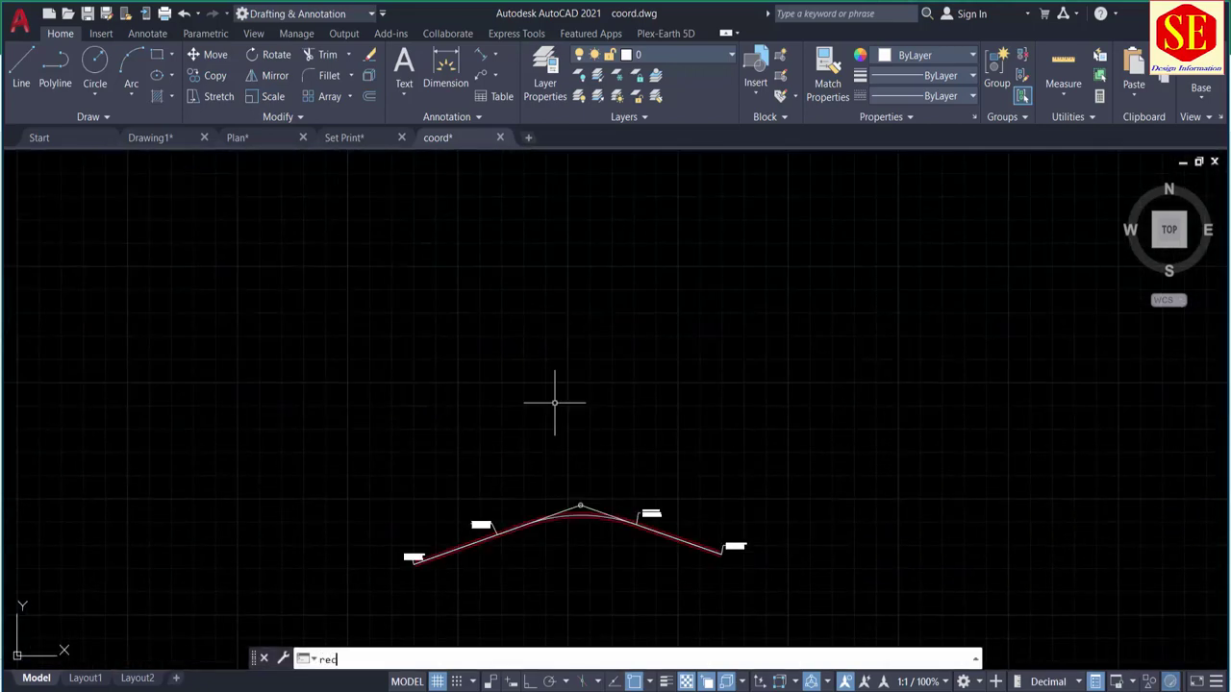
pyautogui.press('Return')
pyautogui.click(292, 198)
pyautogui.click(764, 419)
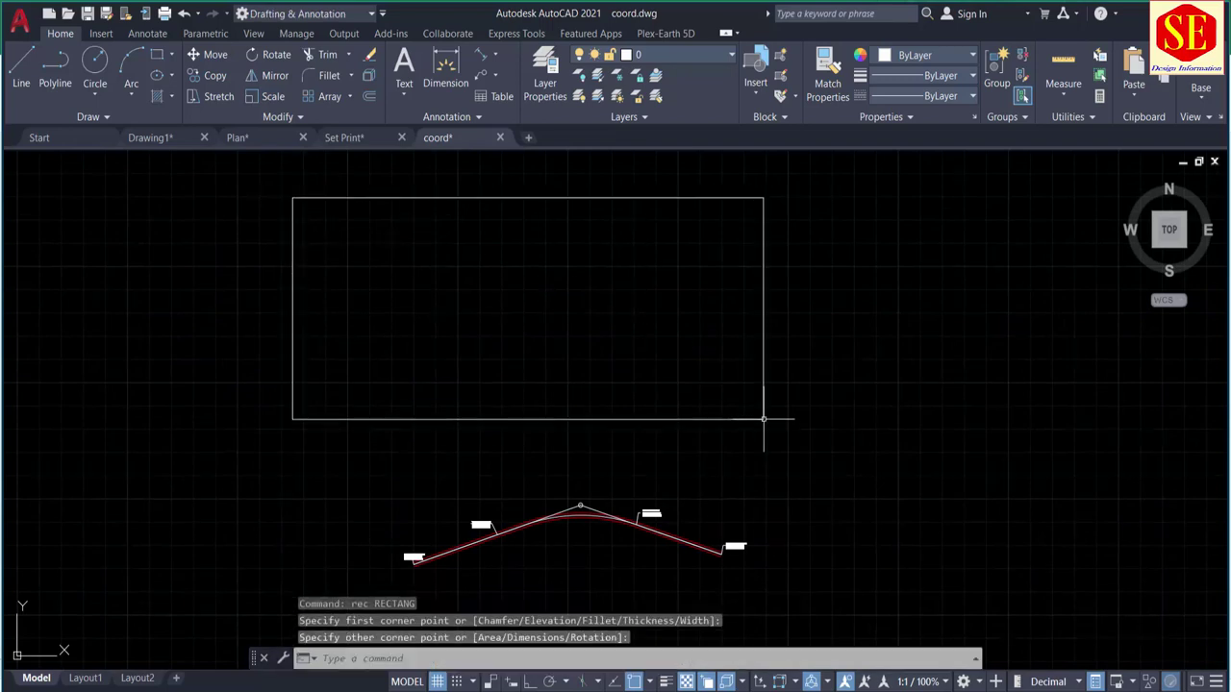
# - Add leader labels at the rectangle's top-left and top-right corners
pyautogui.moveTo(513, 263); pyautogui.dragTo(528, 351)
pyautogui.write('c')
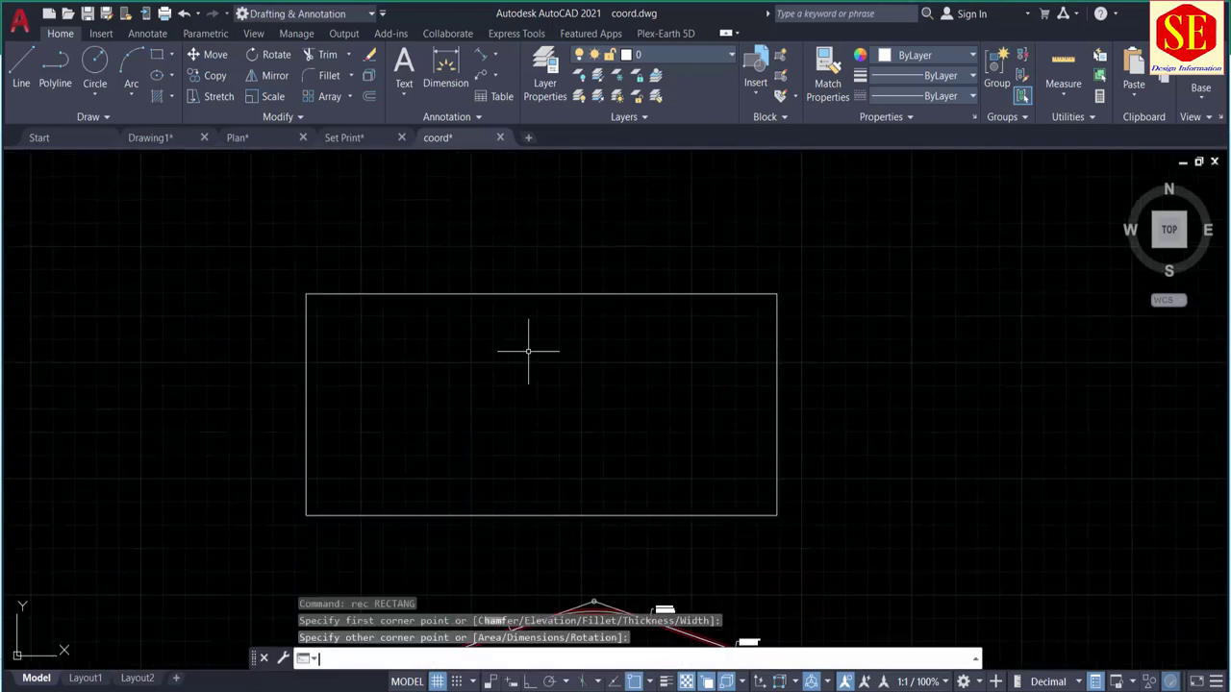
pyautogui.write('c')
pyautogui.press('Return')
pyautogui.click(307, 293)
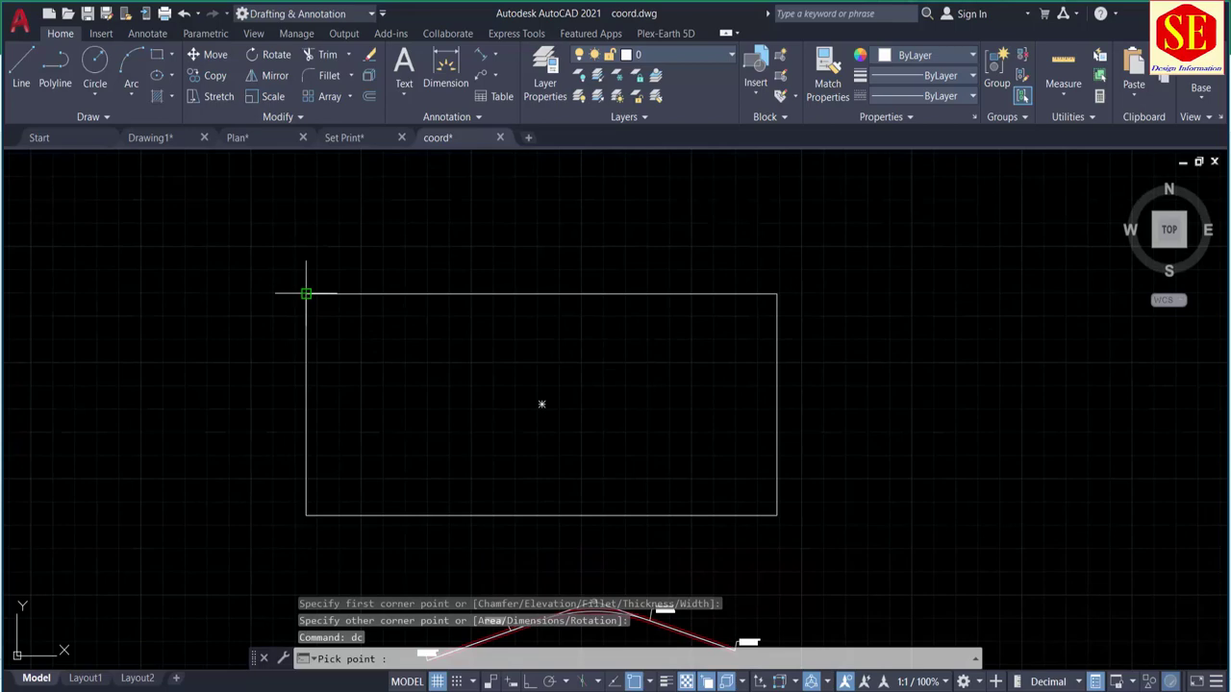
pyautogui.click(261, 242)
pyautogui.press('Return')
pyautogui.click(777, 293)
pyautogui.click(809, 243)
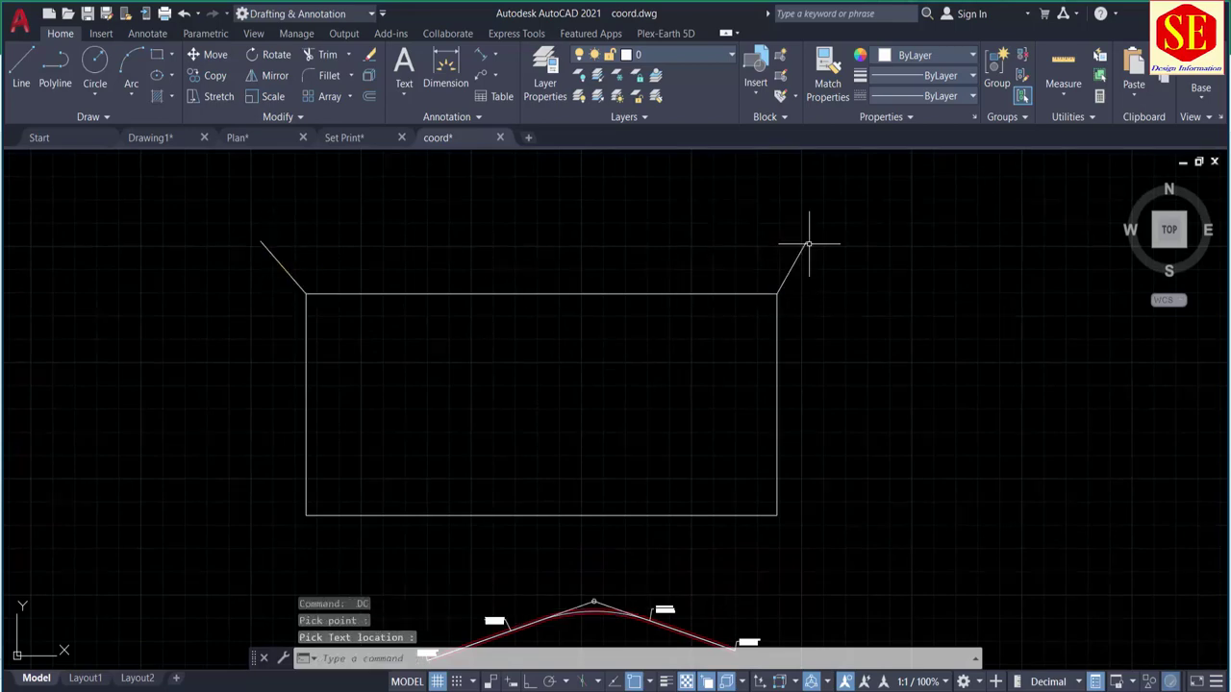
# - Add leader labels at the rectangle's bottom-right and bottom-left corners
pyautogui.press('Return')
pyautogui.click(777, 515)
pyautogui.click(870, 531)
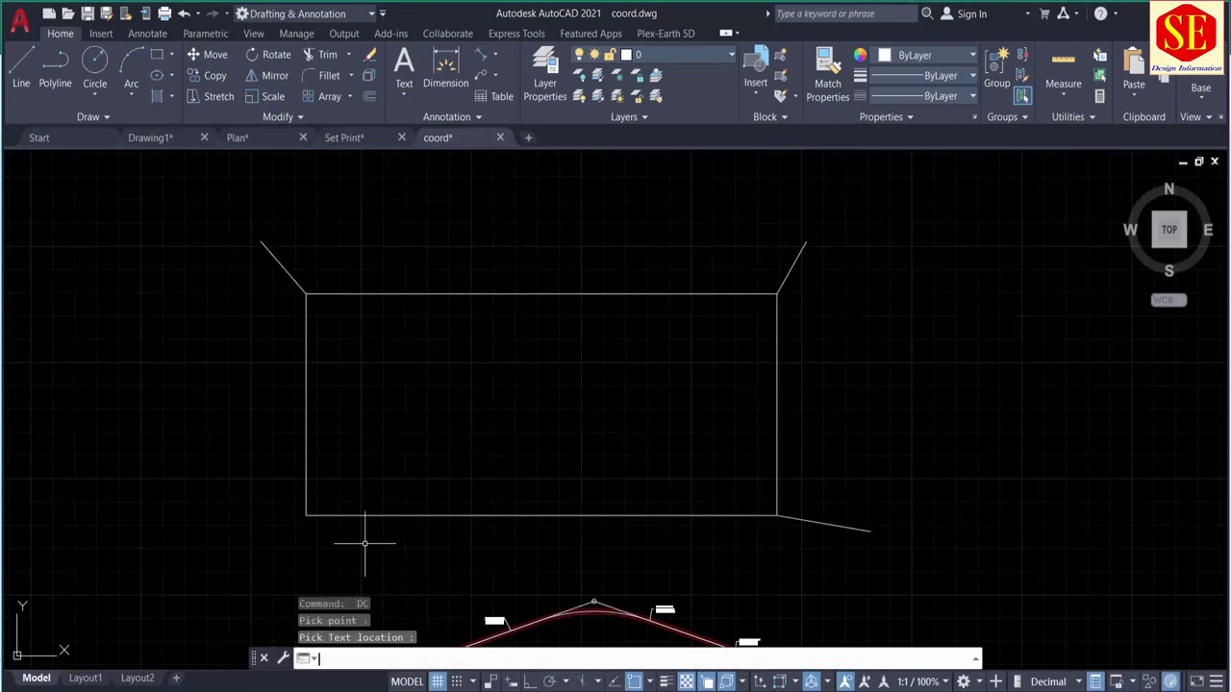
pyautogui.press('Return')
pyautogui.click(307, 514)
pyautogui.click(262, 556)
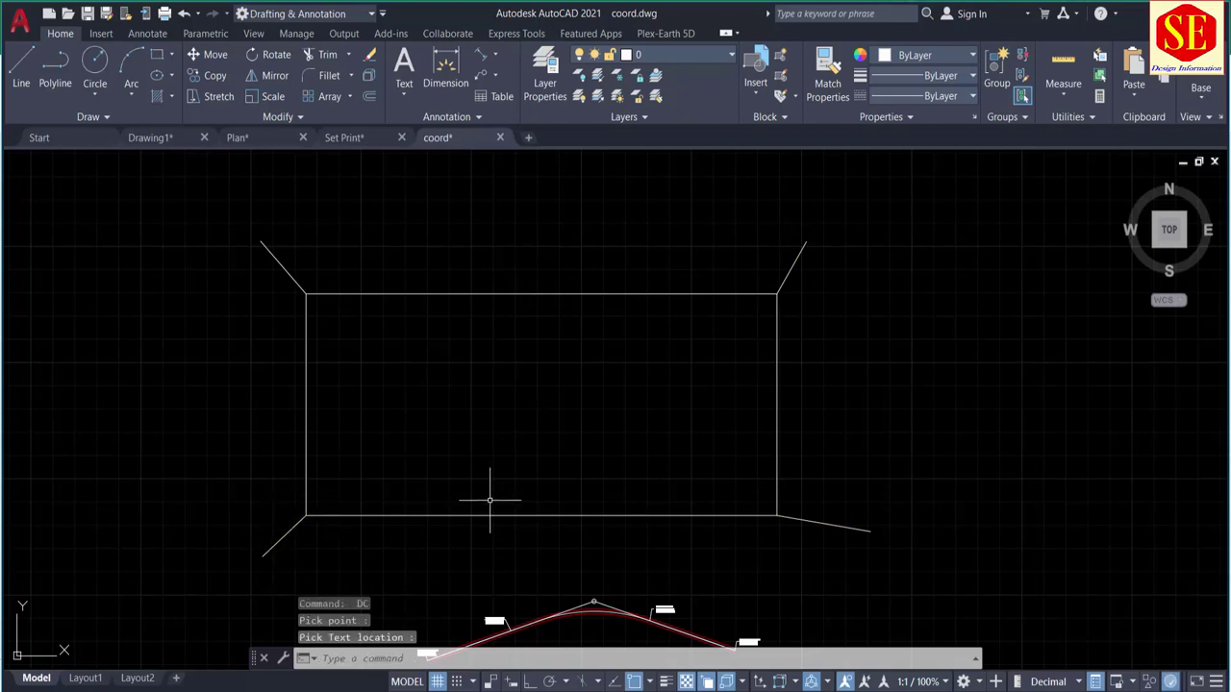
pyautogui.write('ma')
pyautogui.press('Return')
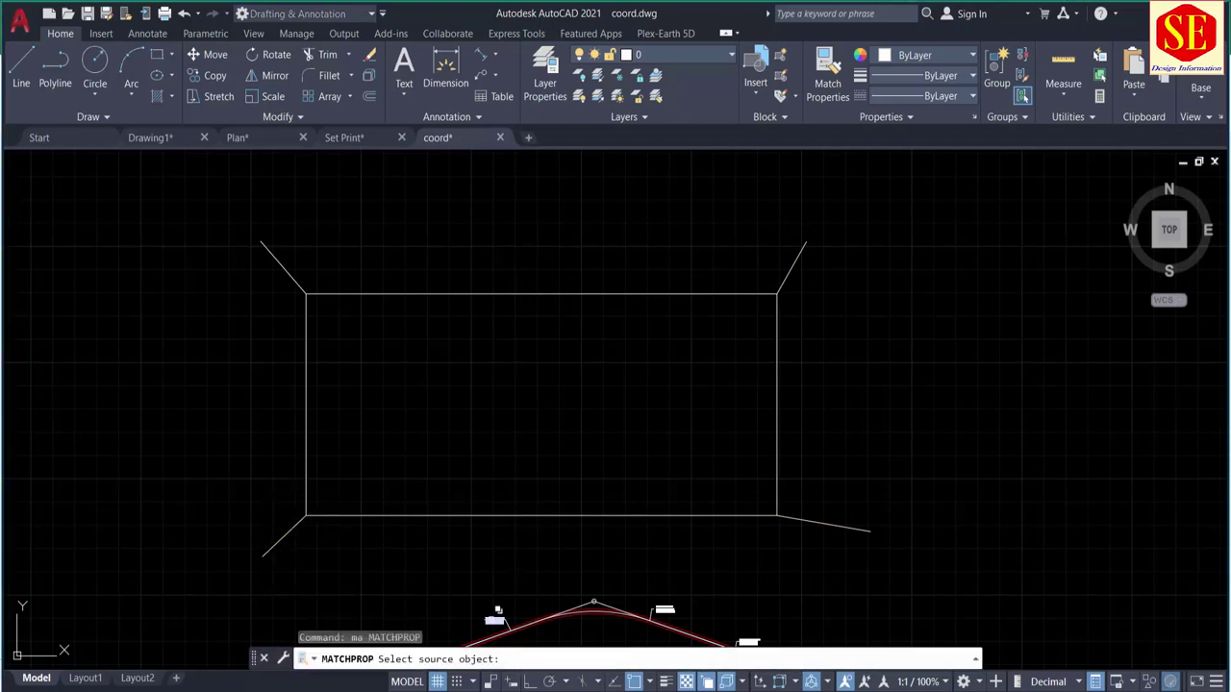
# - Match the four corner labels' properties to the MText source on the alignment
pyautogui.click(498, 610)
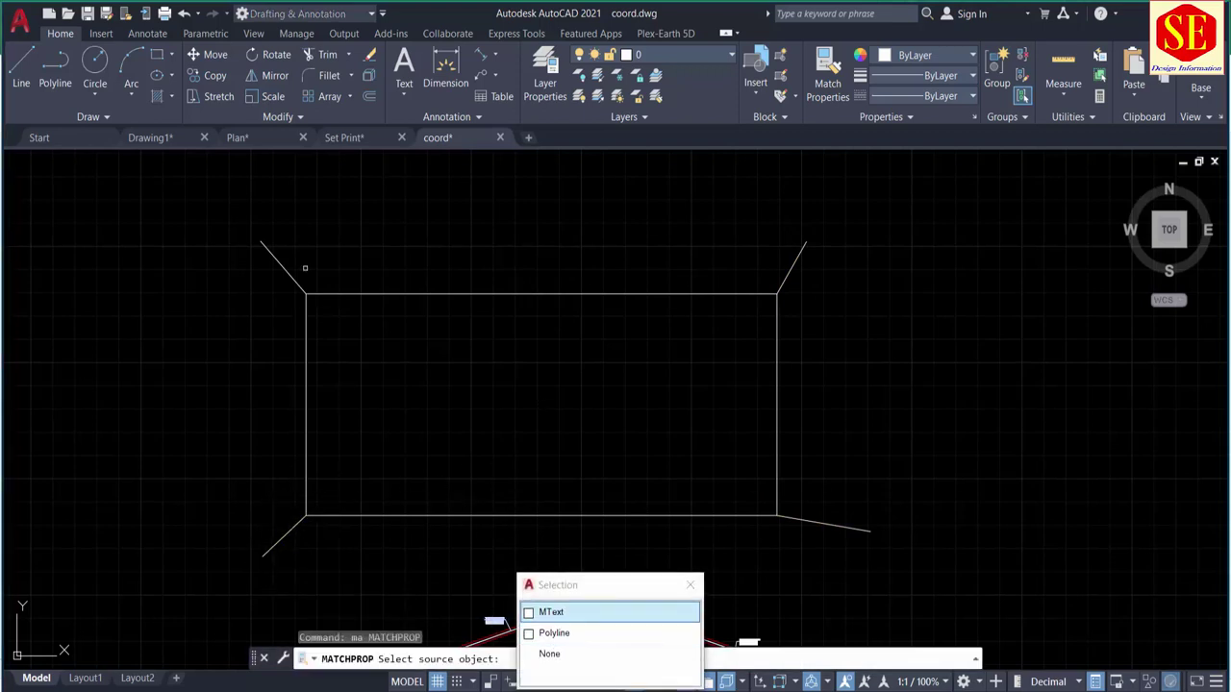
pyautogui.moveTo(269, 200); pyautogui.dragTo(235, 261)
pyautogui.moveTo(827, 226); pyautogui.dragTo(789, 269)
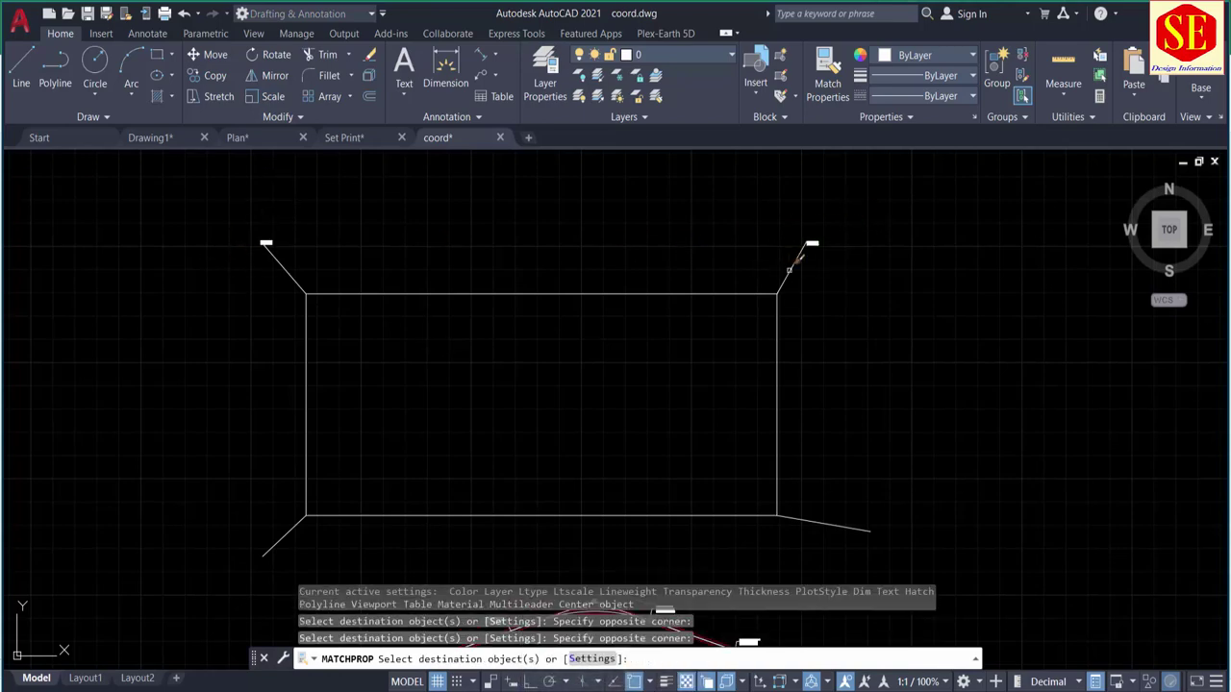
pyautogui.moveTo(927, 466); pyautogui.dragTo(843, 549)
pyautogui.click(362, 475)
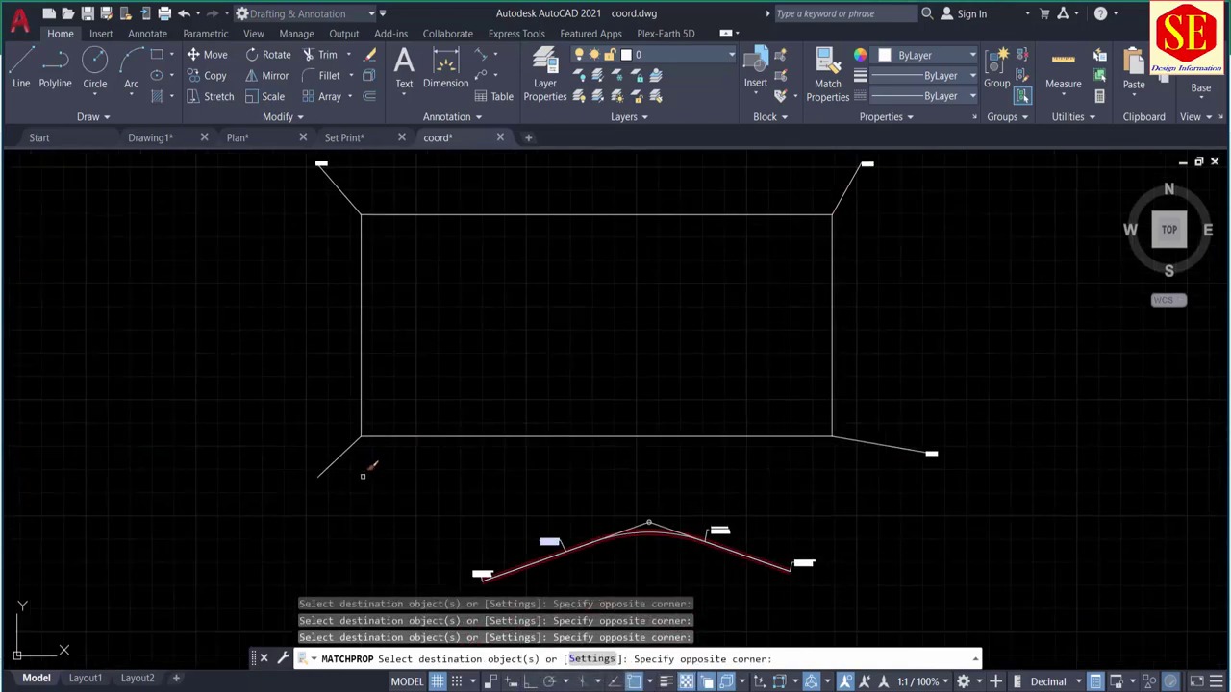
pyautogui.click(262, 531)
pyautogui.scroll(2, 397, 387)
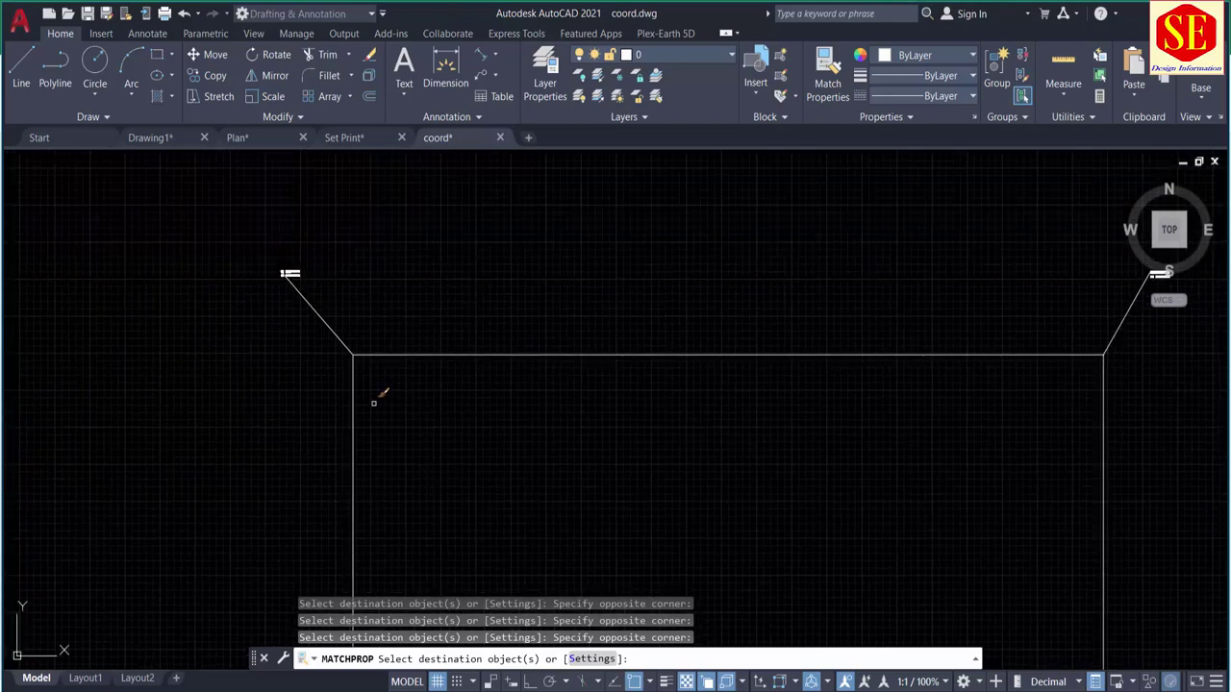
pyautogui.press('Escape')
# - Pan and zoom to the BOP Station label and bring the spreadsheet window fully on screen
pyautogui.scroll(4, 360, 352)
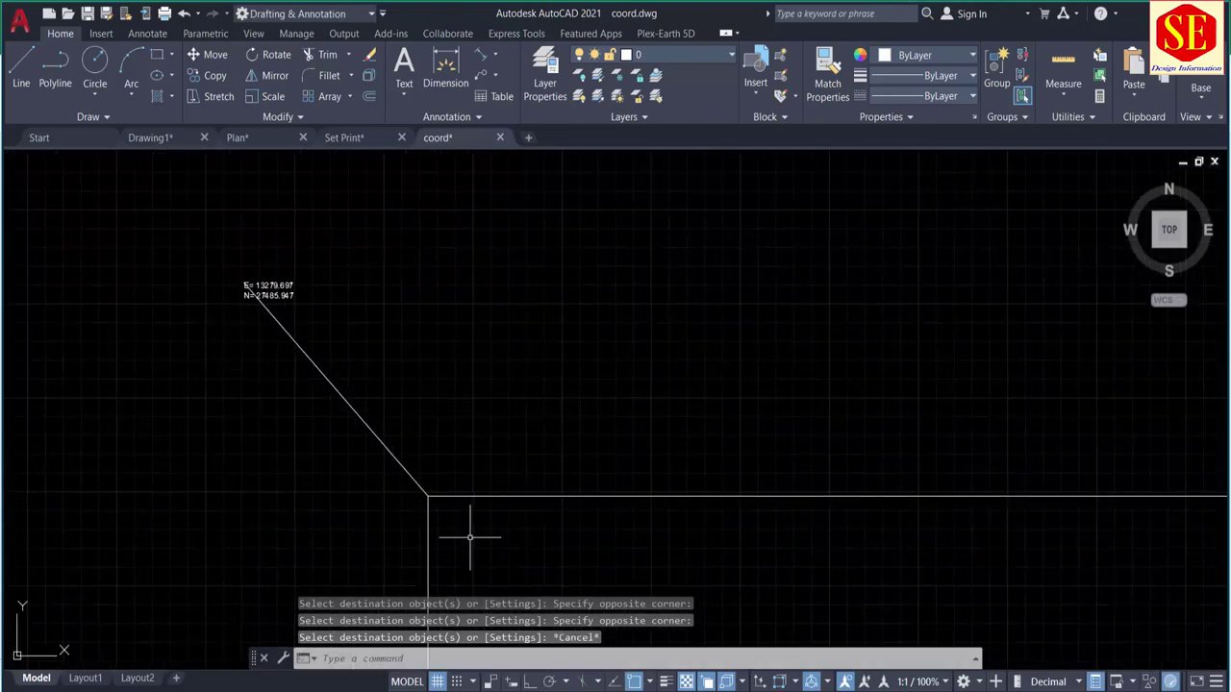
pyautogui.scroll(-3, 409, 438)
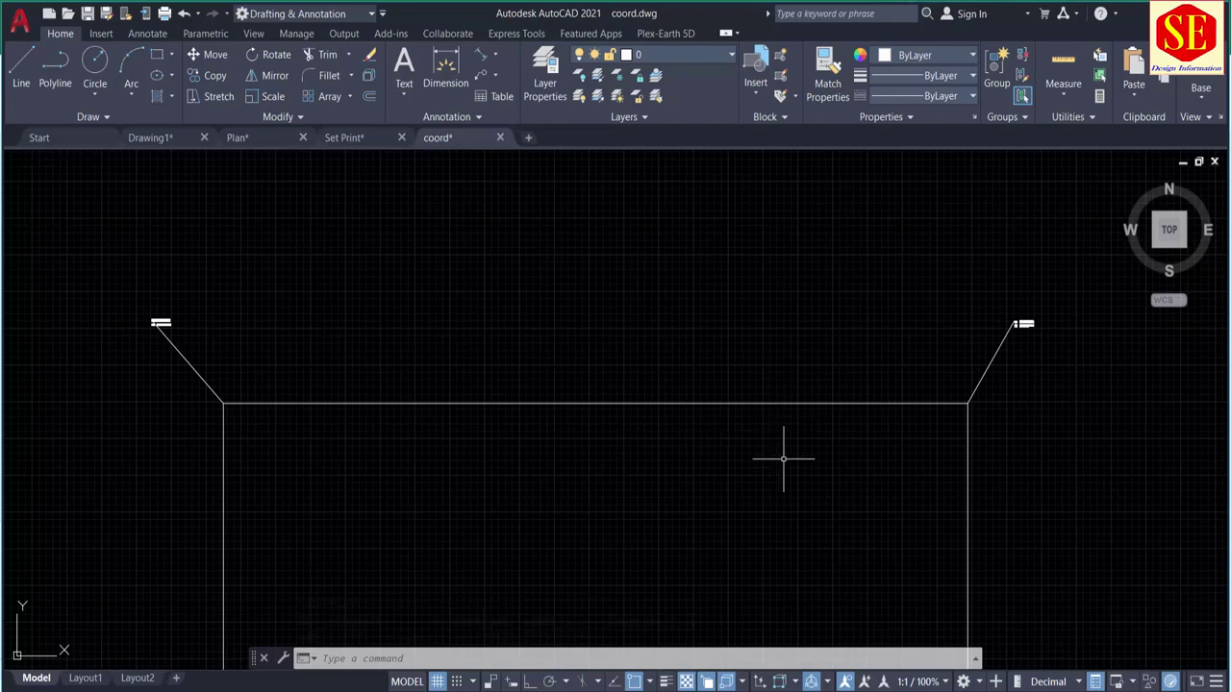
pyautogui.scroll(-2, 678, 269)
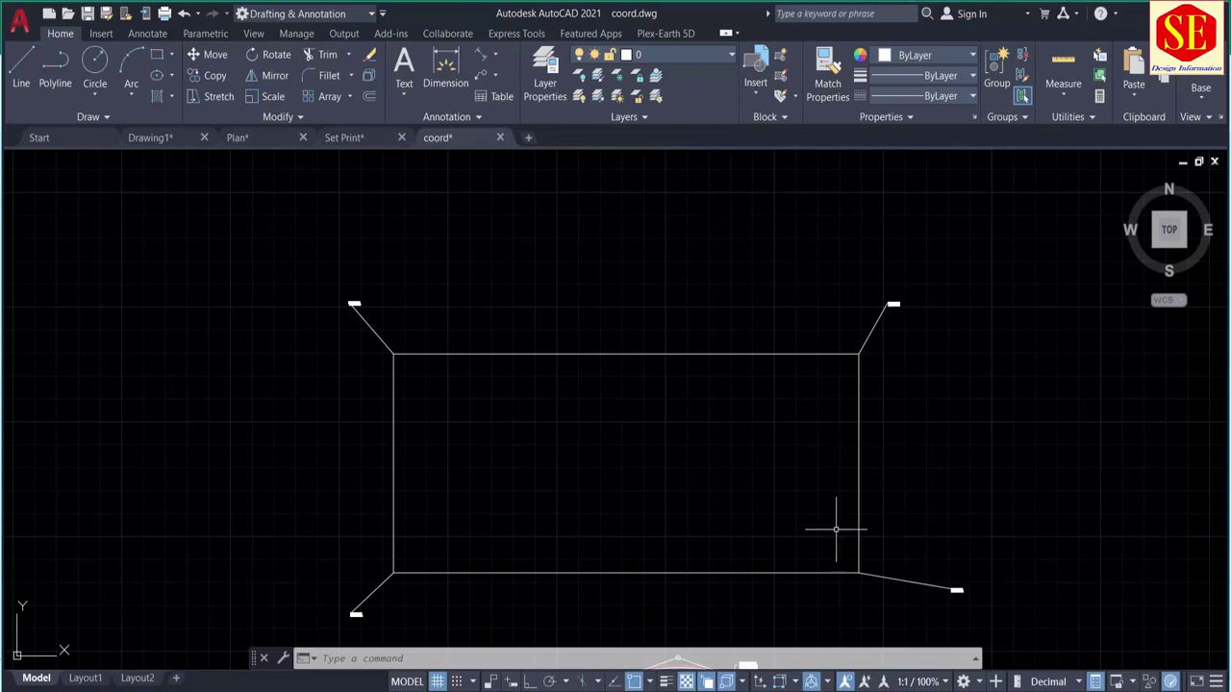
pyautogui.moveTo(873, 577); pyautogui.dragTo(919, 484)
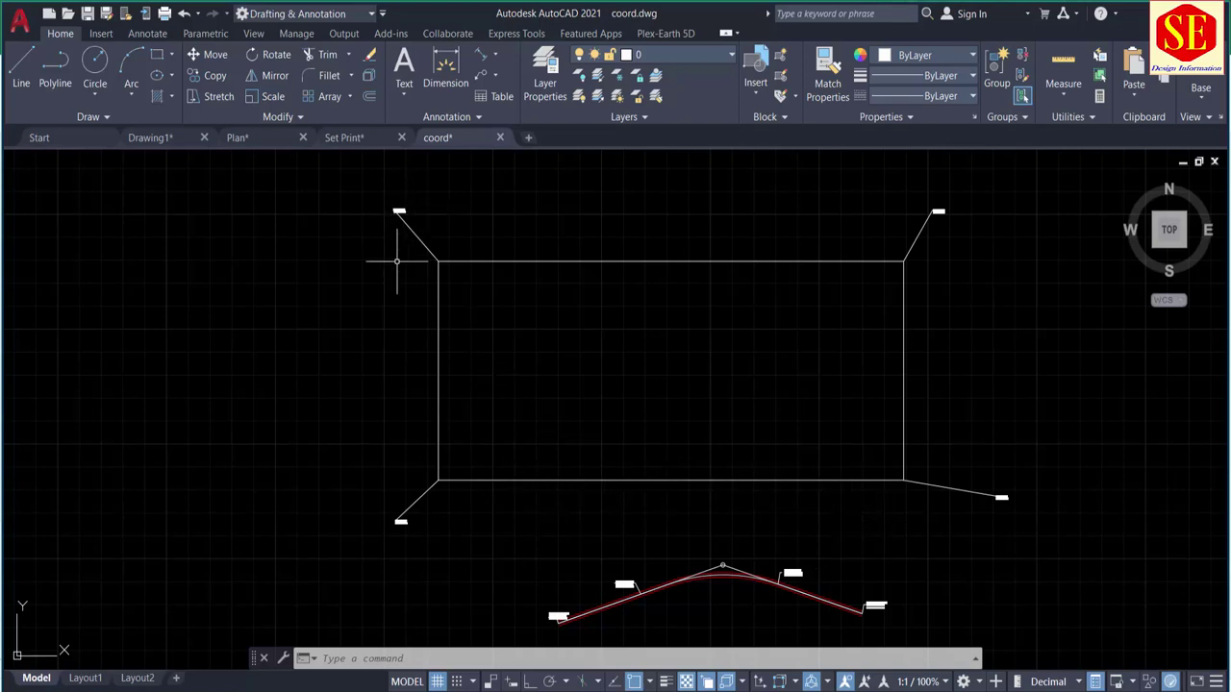
pyautogui.moveTo(638, 491); pyautogui.dragTo(651, 416)
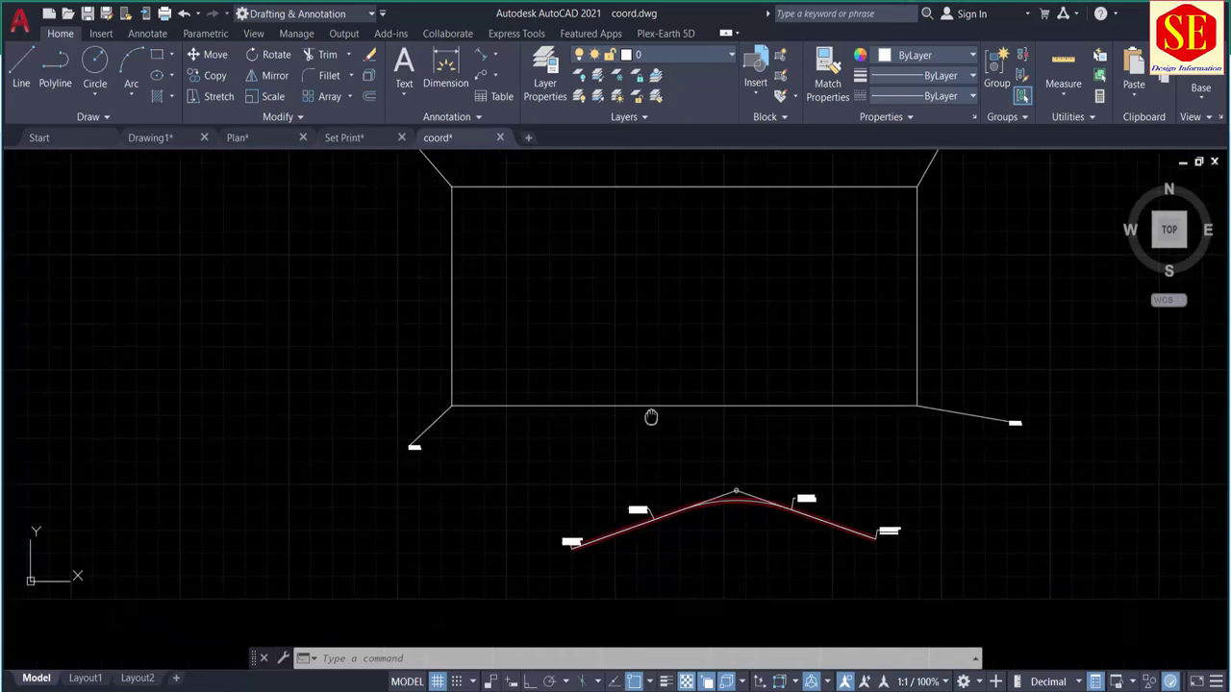
pyautogui.scroll(5, 590, 569)
pyautogui.scroll(3, 438, 379)
pyautogui.scroll(1, 430, 399)
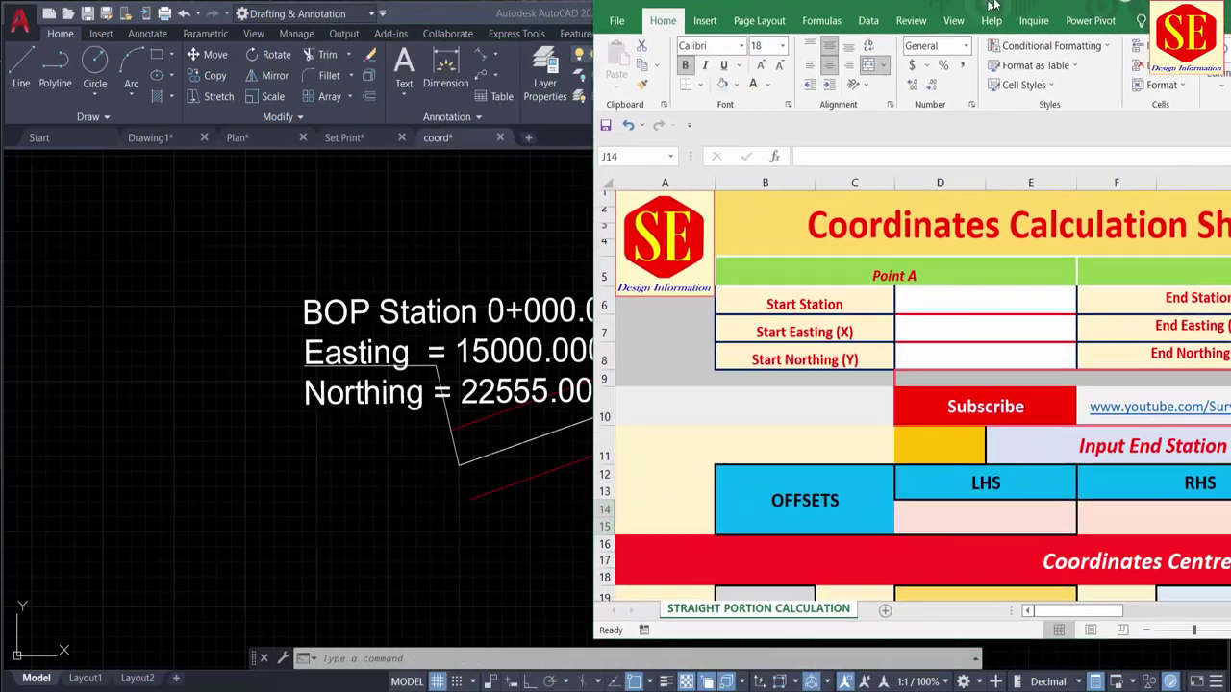
pyautogui.moveTo(994, 5); pyautogui.dragTo(1032, 48)
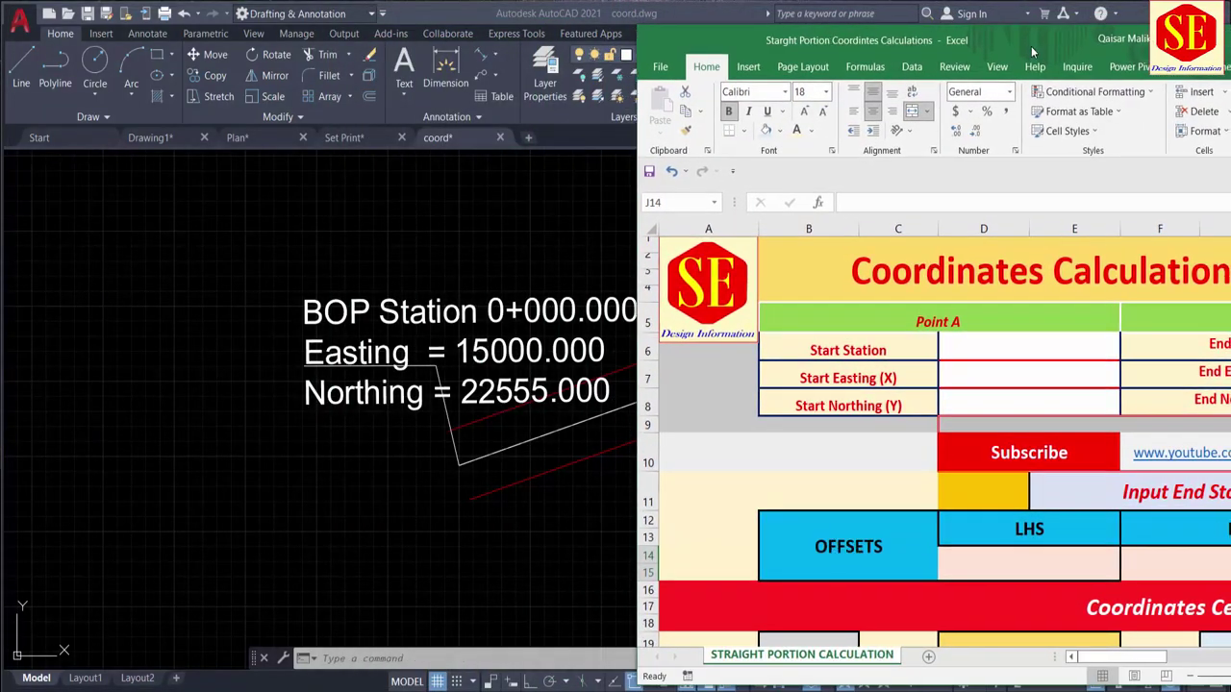
pyautogui.scroll(-1, 385, 365)
pyautogui.scroll(1, 423, 380)
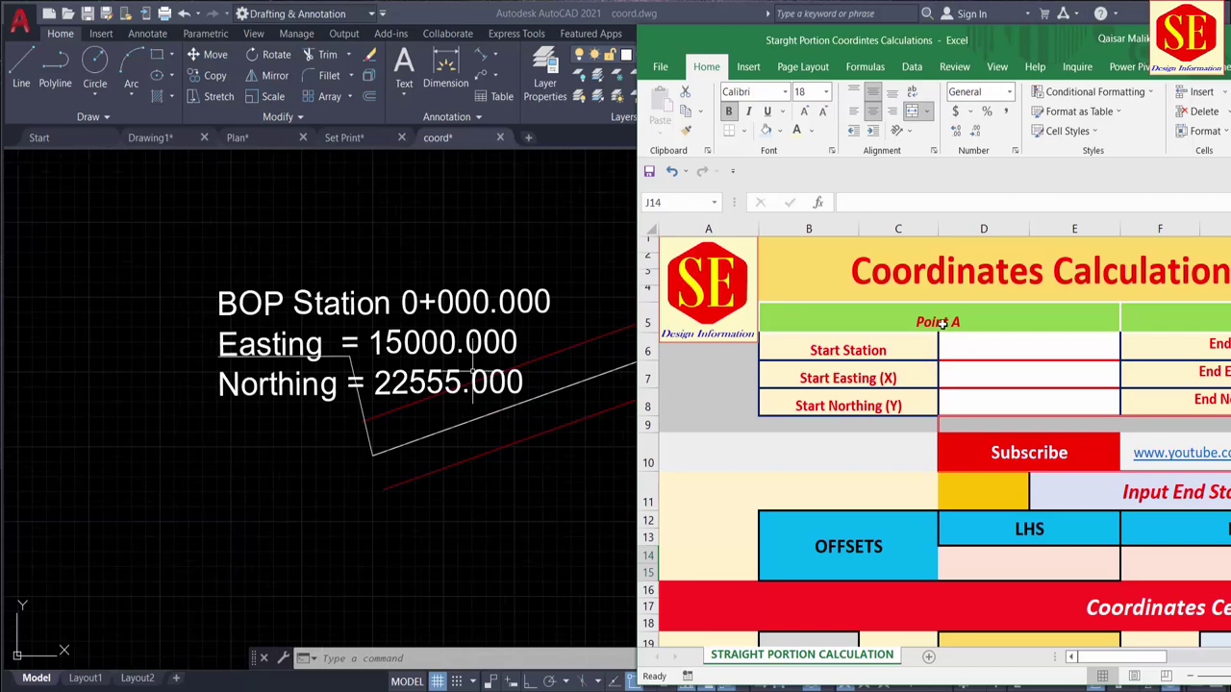
# - Enter Point A values: station 0+000.000, easting 15000 and northing 22555
pyautogui.click(1002, 354)
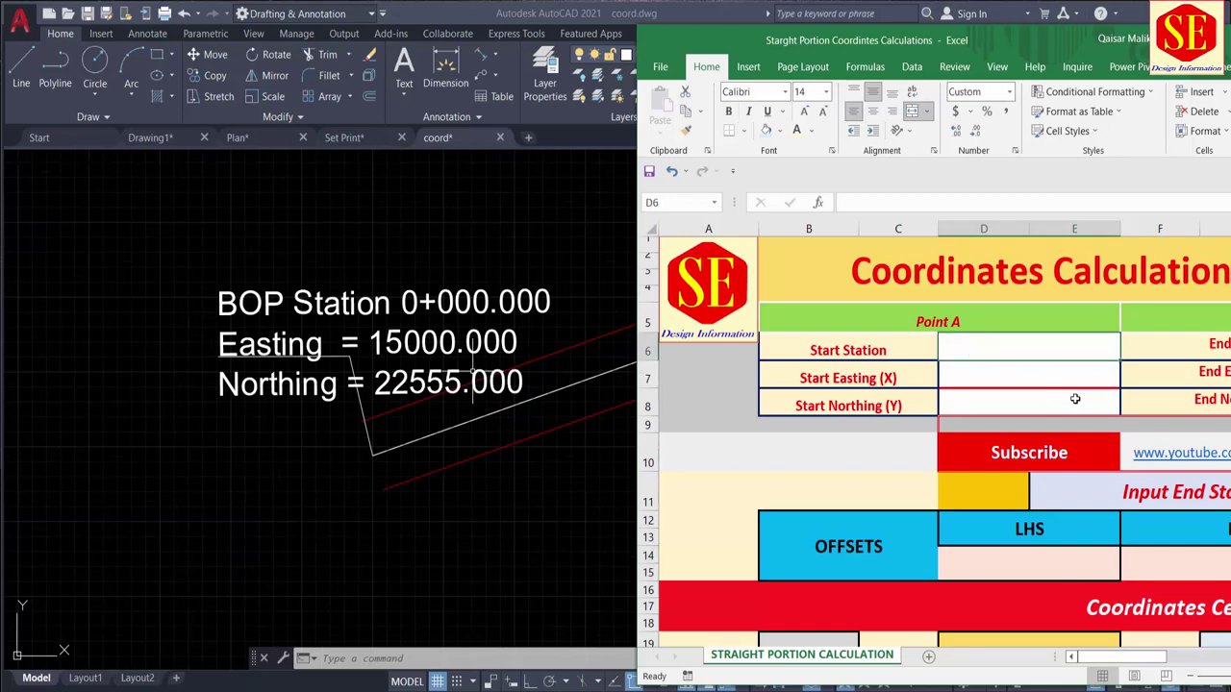
pyautogui.write('0+000.000')
pyautogui.press('Return')
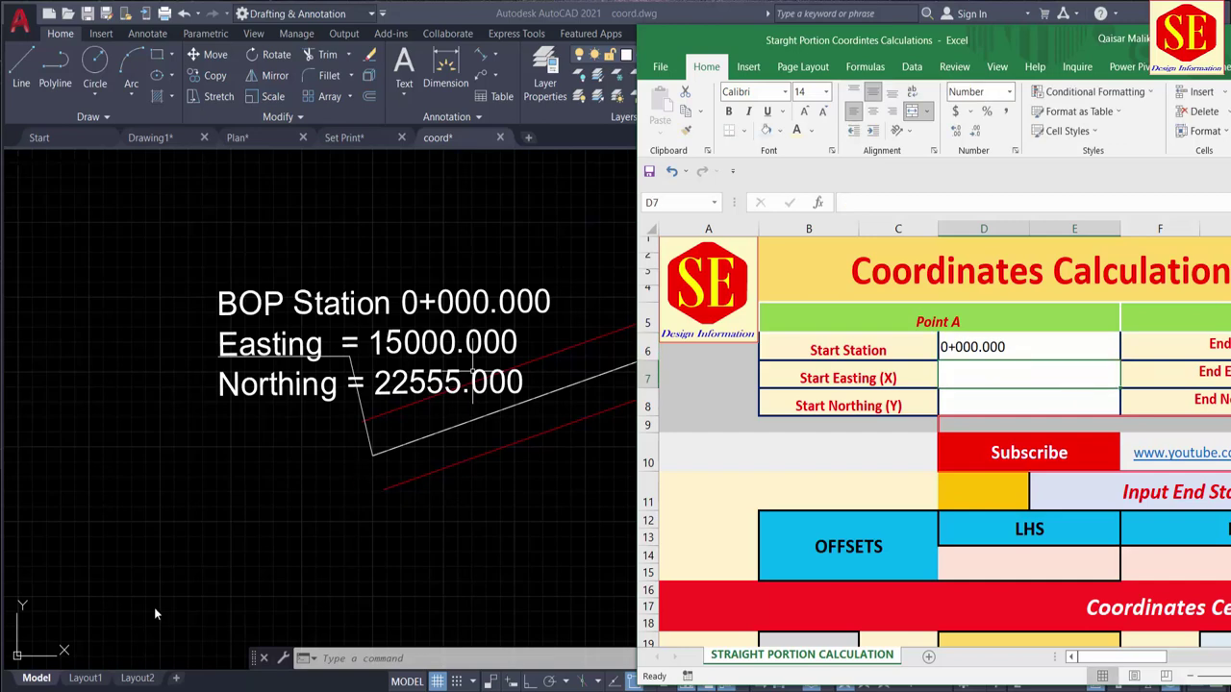
pyautogui.write('15000')
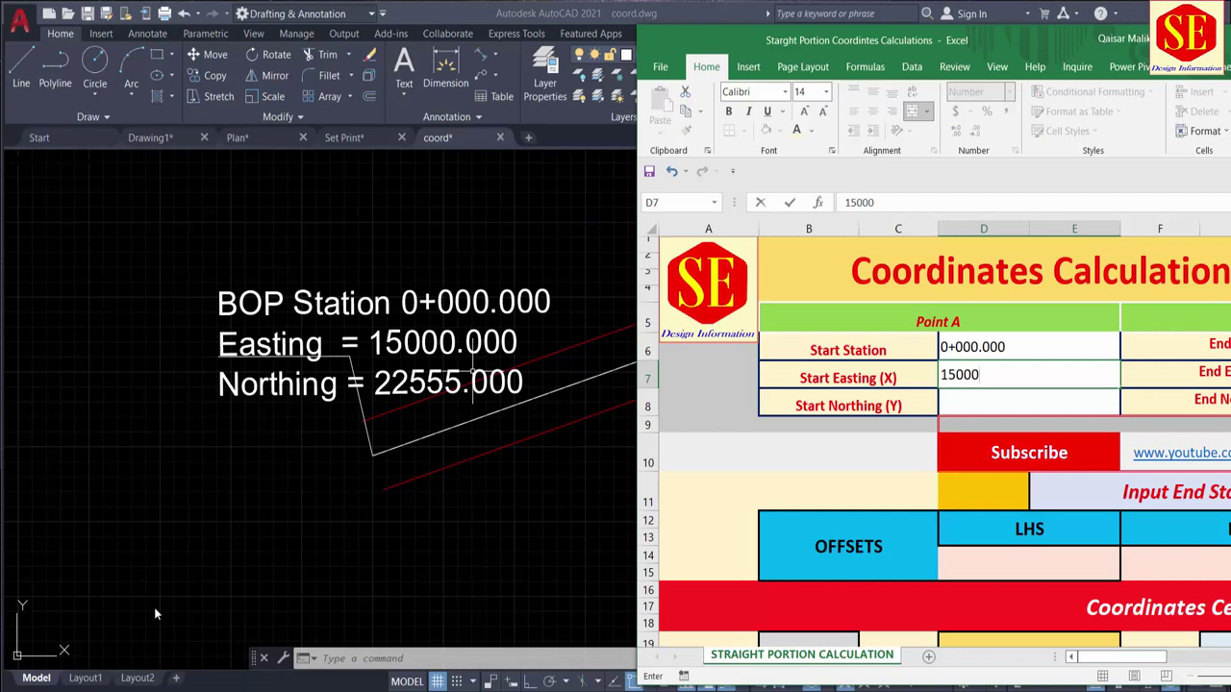
pyautogui.press('Return')
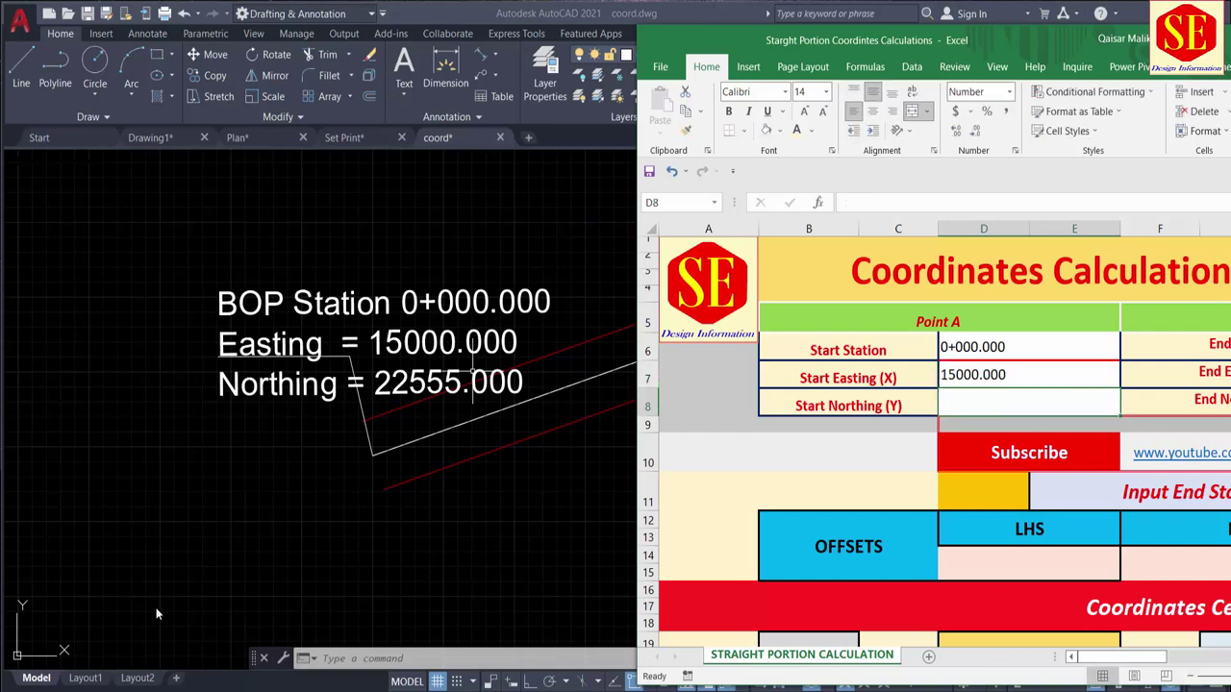
pyautogui.write('22555')
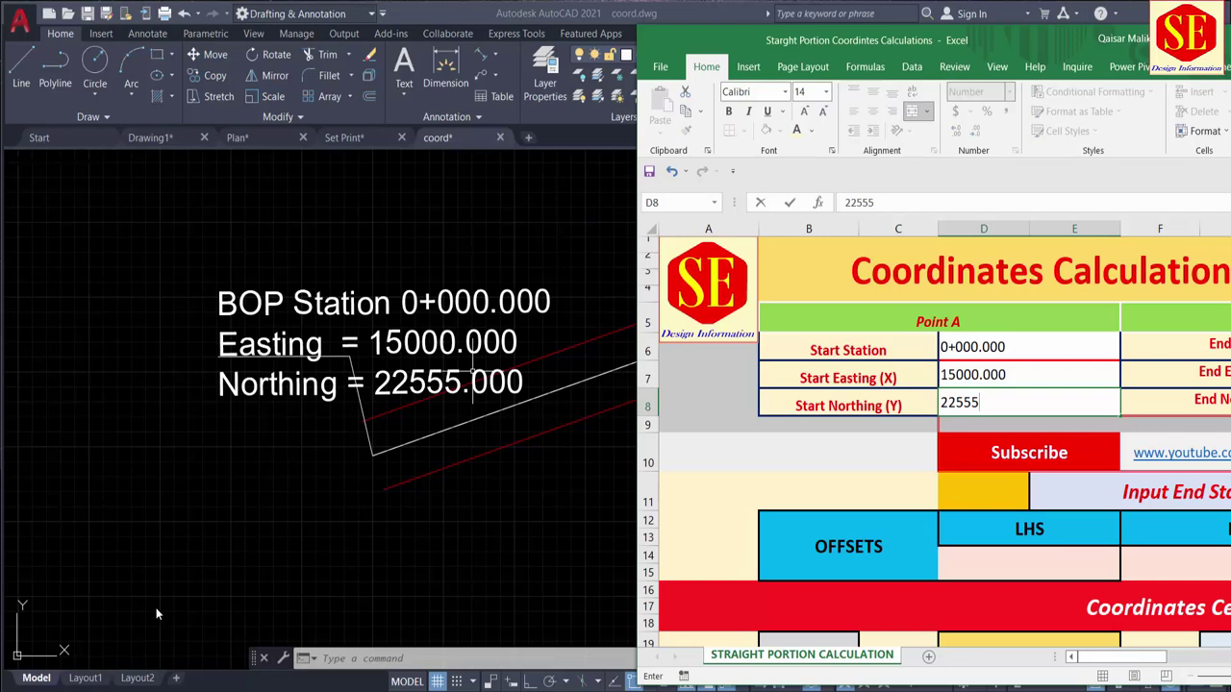
pyautogui.press('Return')
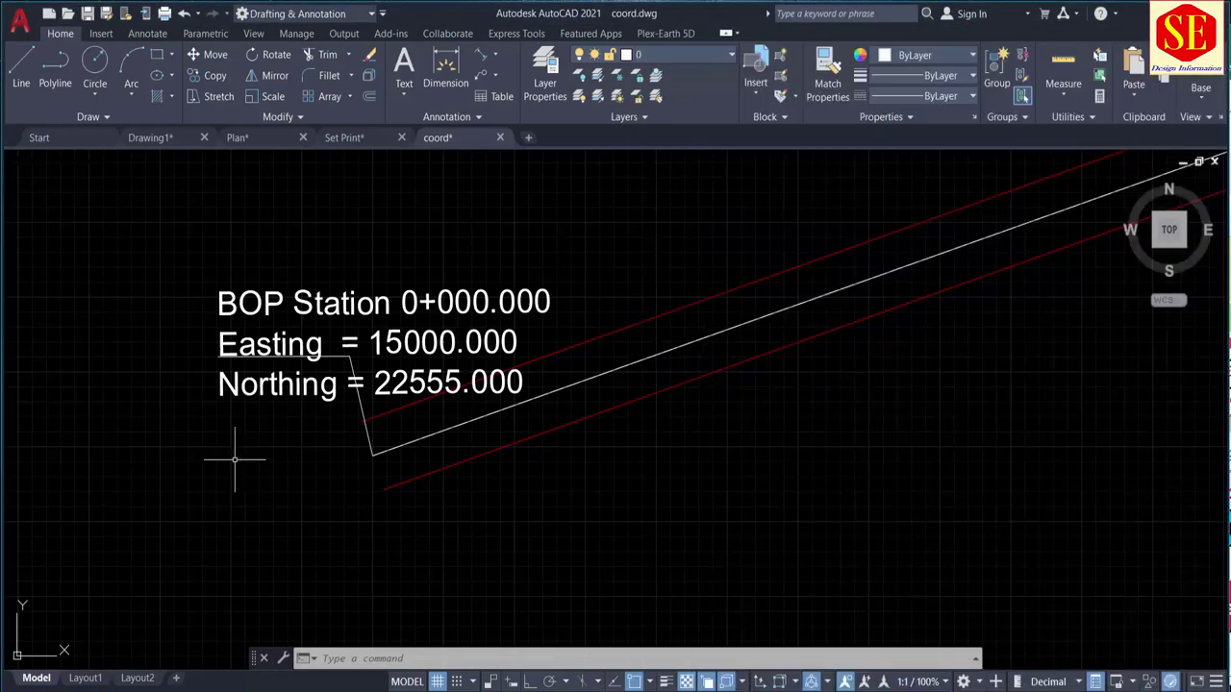
# - Enter Point B values: station 1+253.320, easting 16187.653 and northing 22955.364
pyautogui.scroll(5, 51, 429)
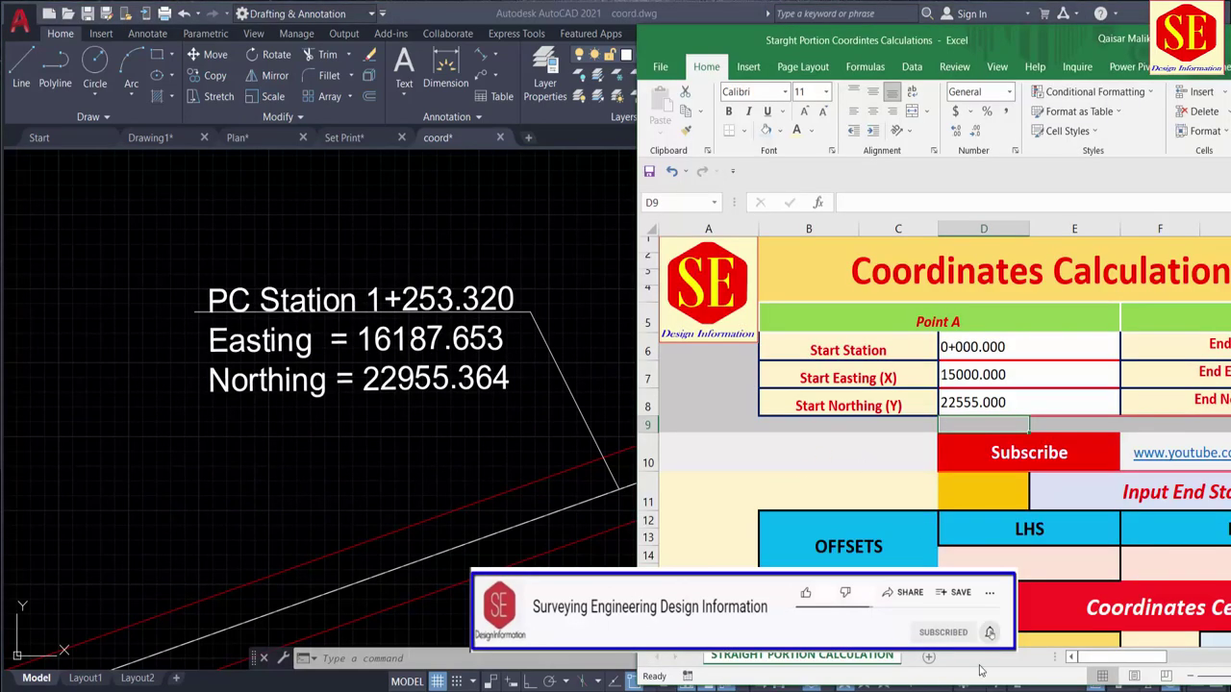
pyautogui.moveTo(1087, 660); pyautogui.dragTo(1140, 669)
pyautogui.click(1000, 347)
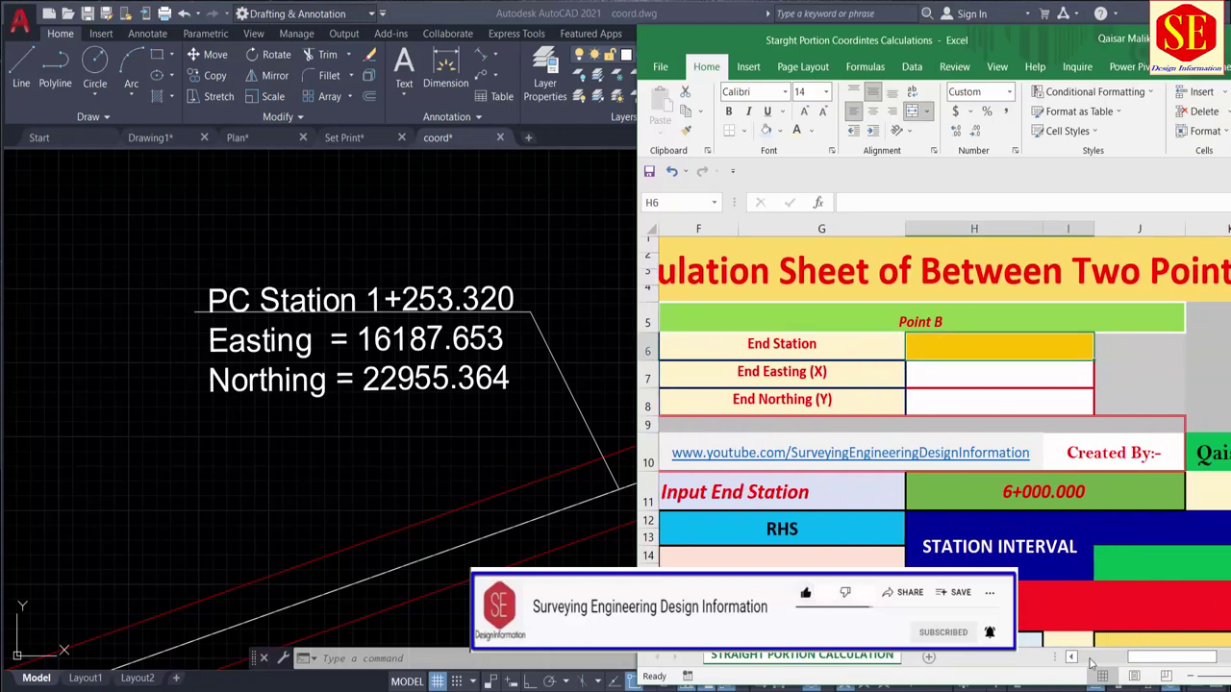
pyautogui.write('1253.32')
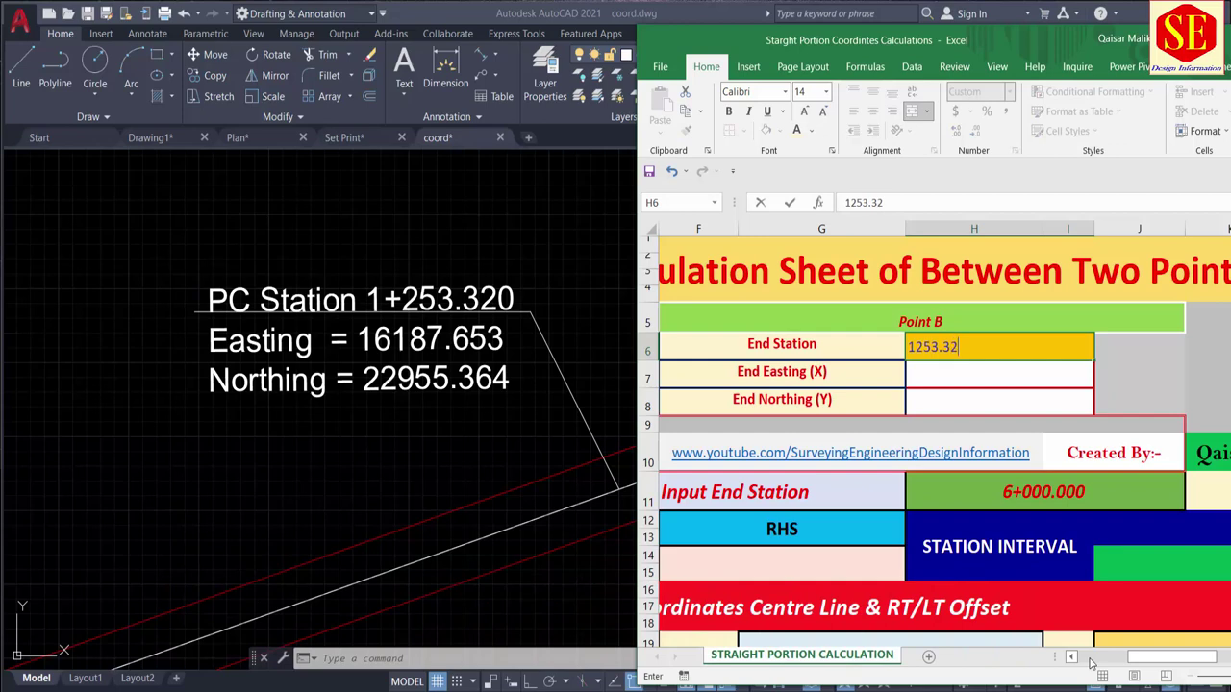
pyautogui.press('Return')
pyautogui.write('16187.653')
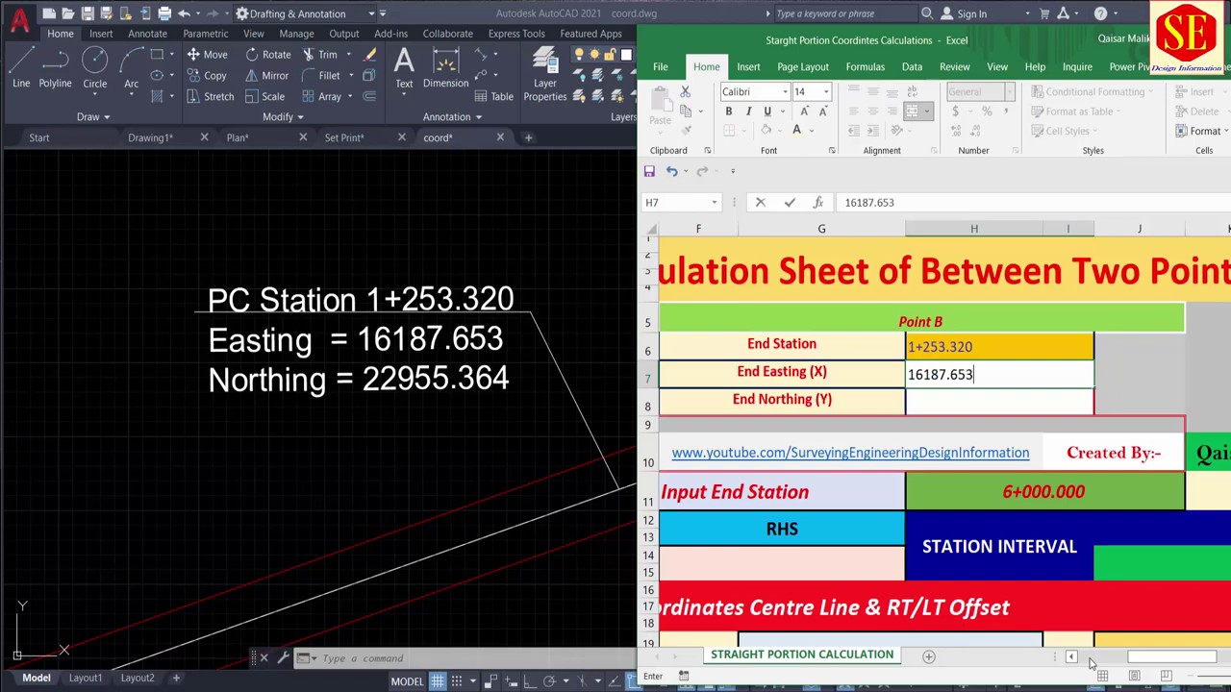
pyautogui.press('Return')
pyautogui.write('22955.36')
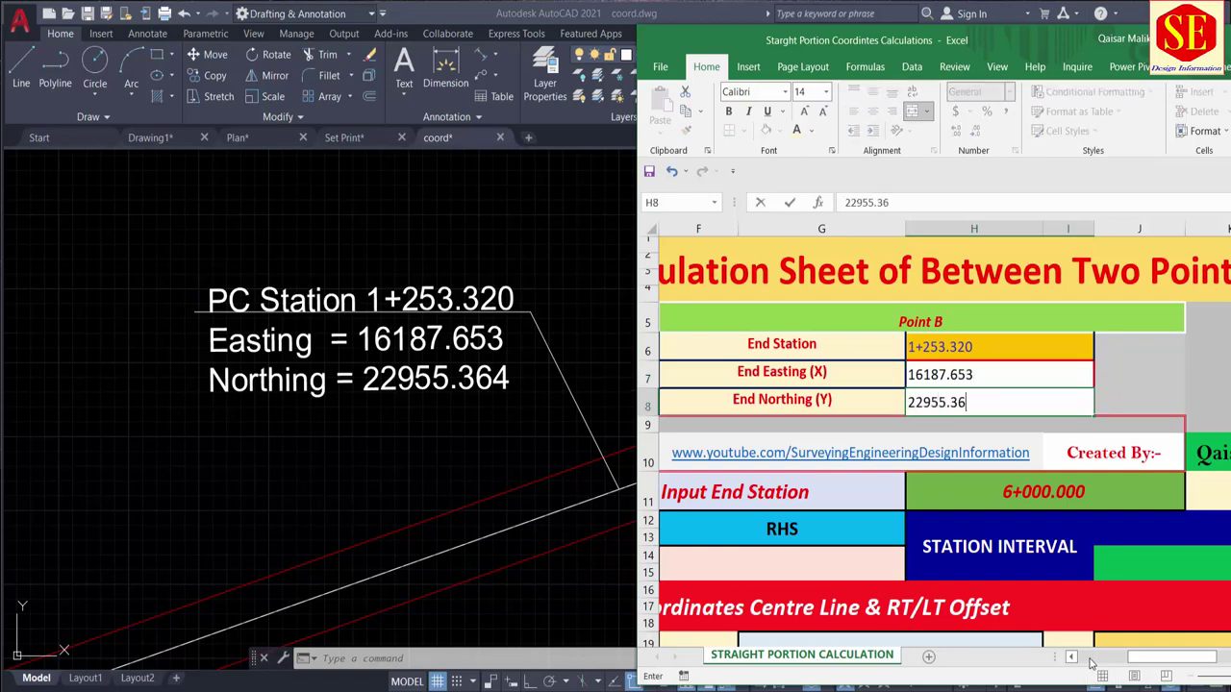
pyautogui.write('4')
pyautogui.press('Return')
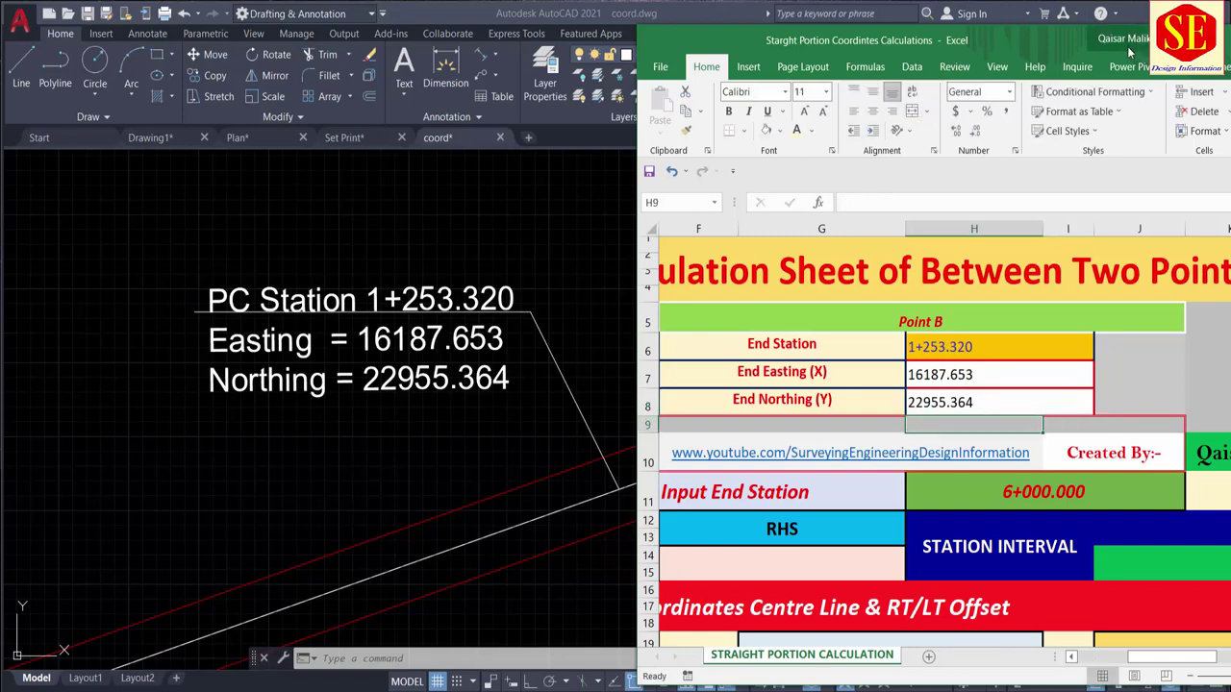
pyautogui.moveTo(1033, 42); pyautogui.dragTo(960, 67)
# - Maximize the Excel window to fill the screen
pyautogui.doubleClick(1200, 77)
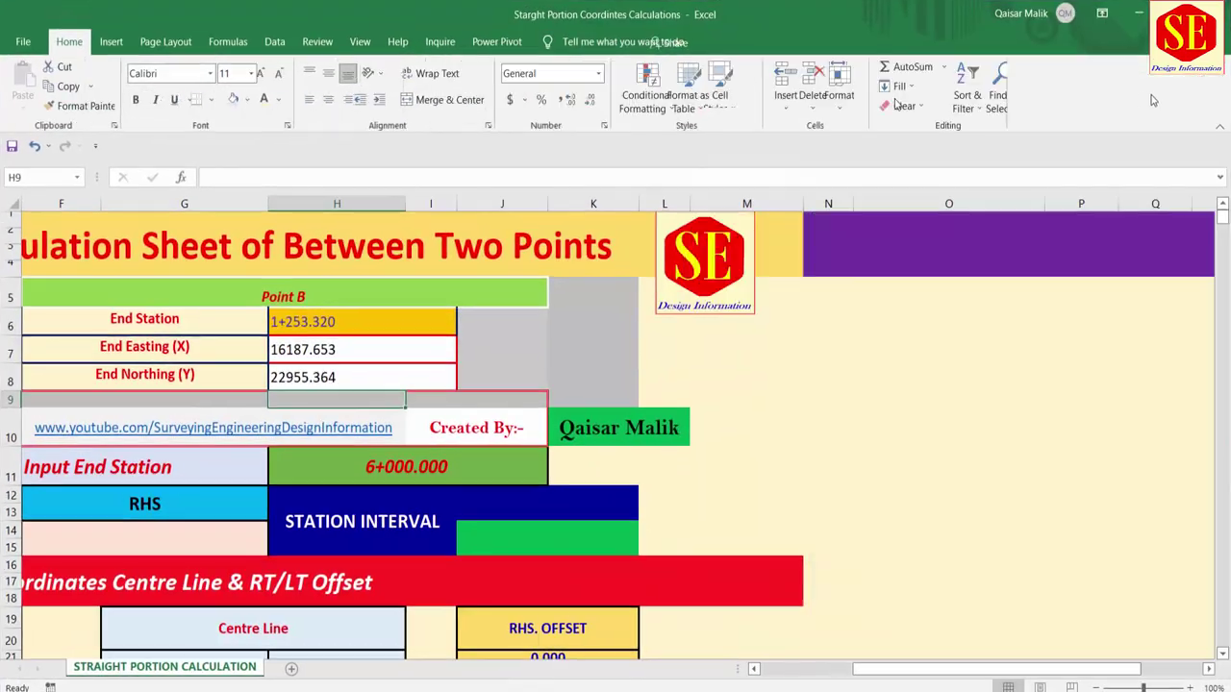
pyautogui.moveTo(929, 681); pyautogui.dragTo(827, 681)
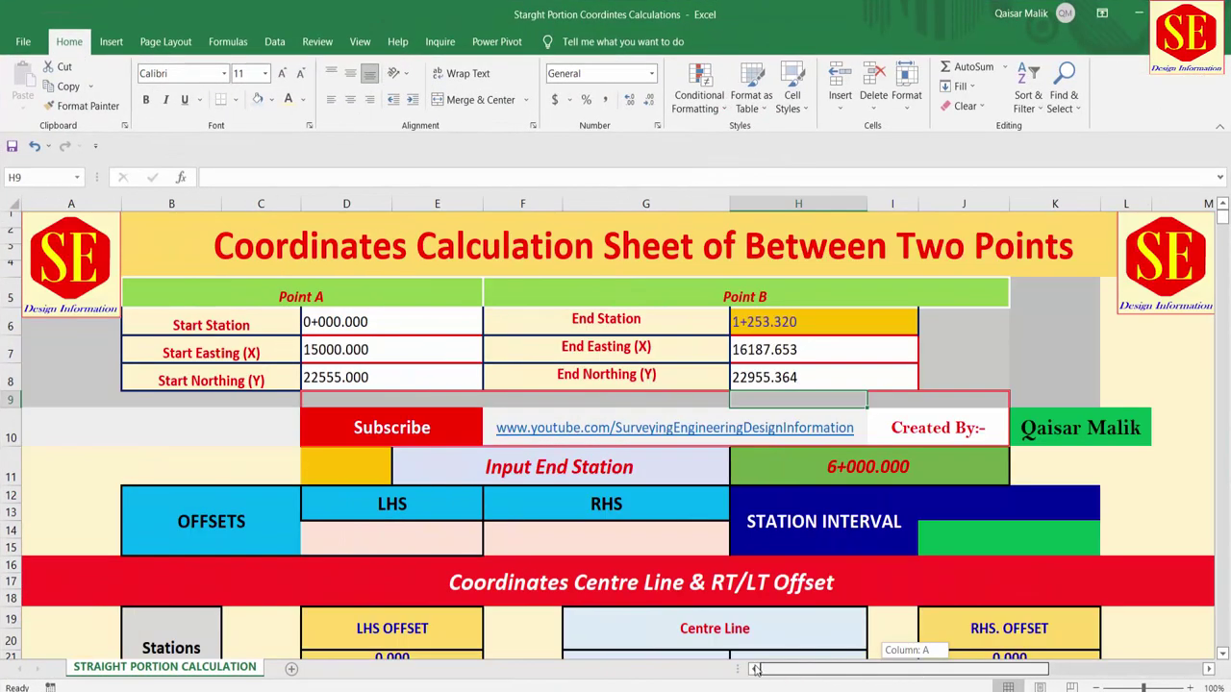
pyautogui.click(389, 342)
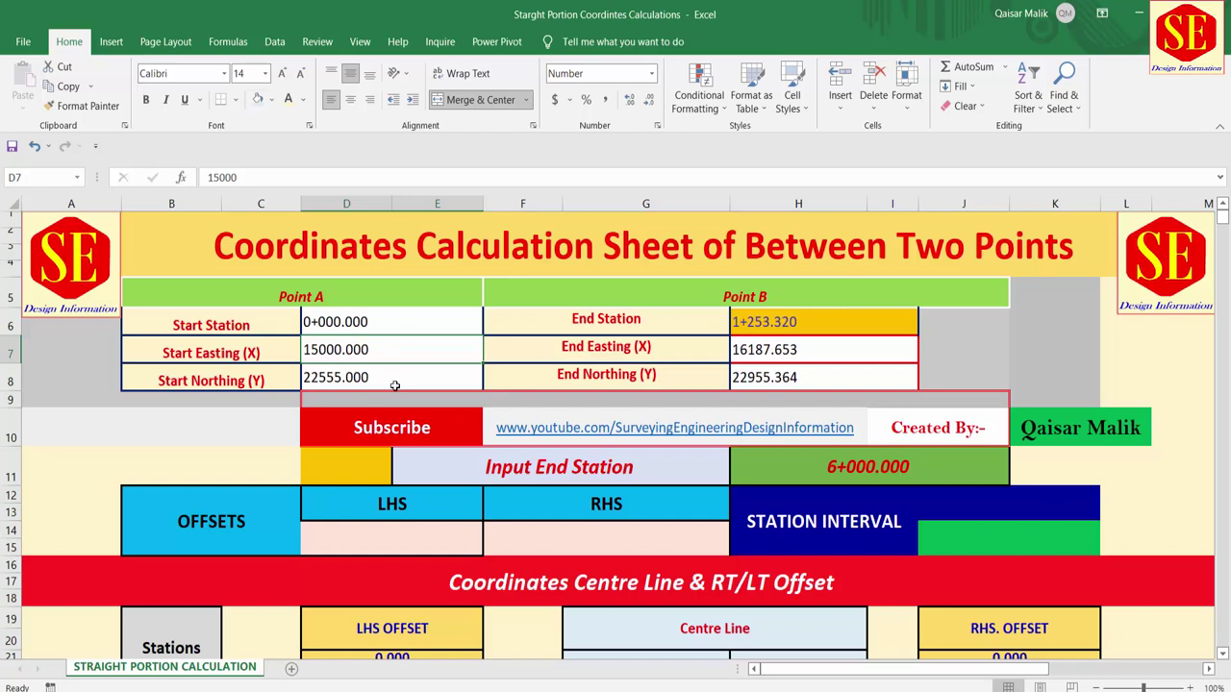
pyautogui.scroll(-3, 798, 336)
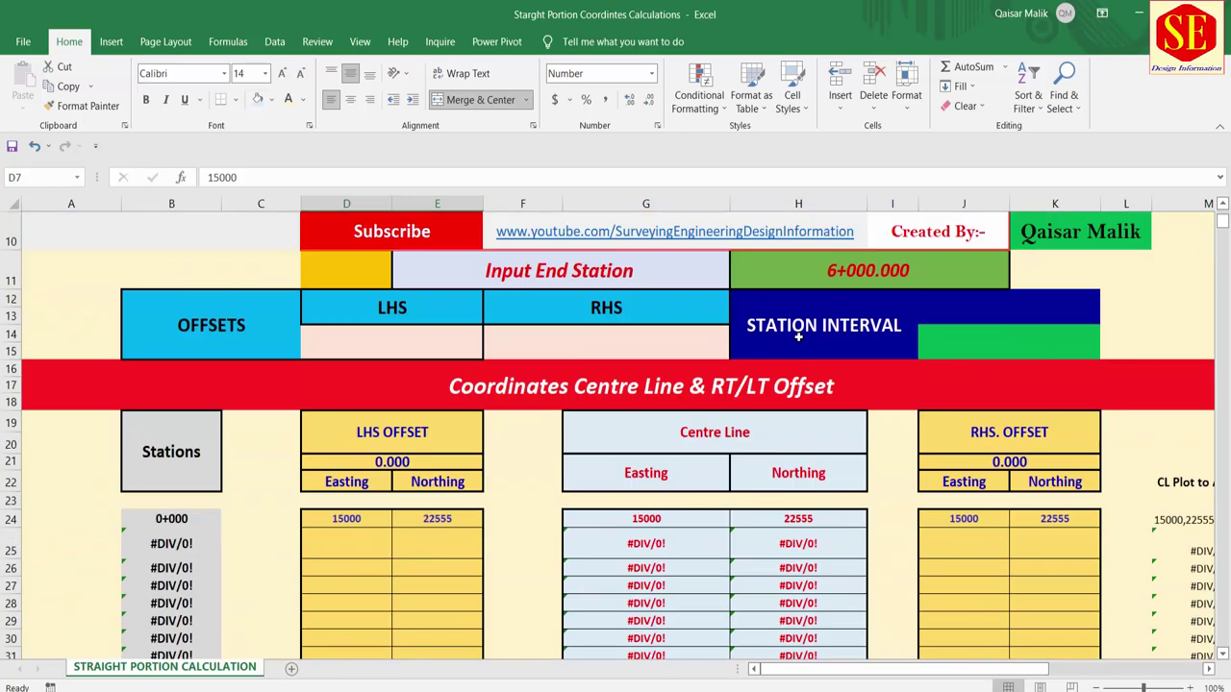
# - Set the LHS offset to -10 and the RHS offset to 10
pyautogui.click(416, 344)
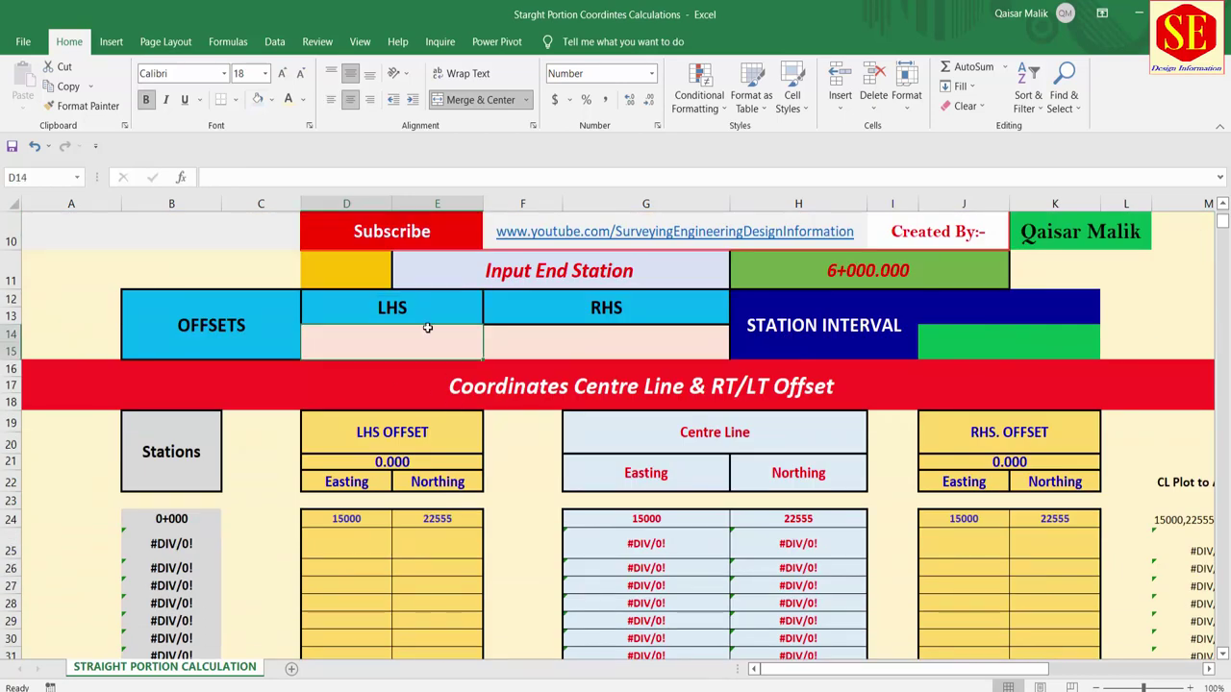
pyautogui.write('-10')
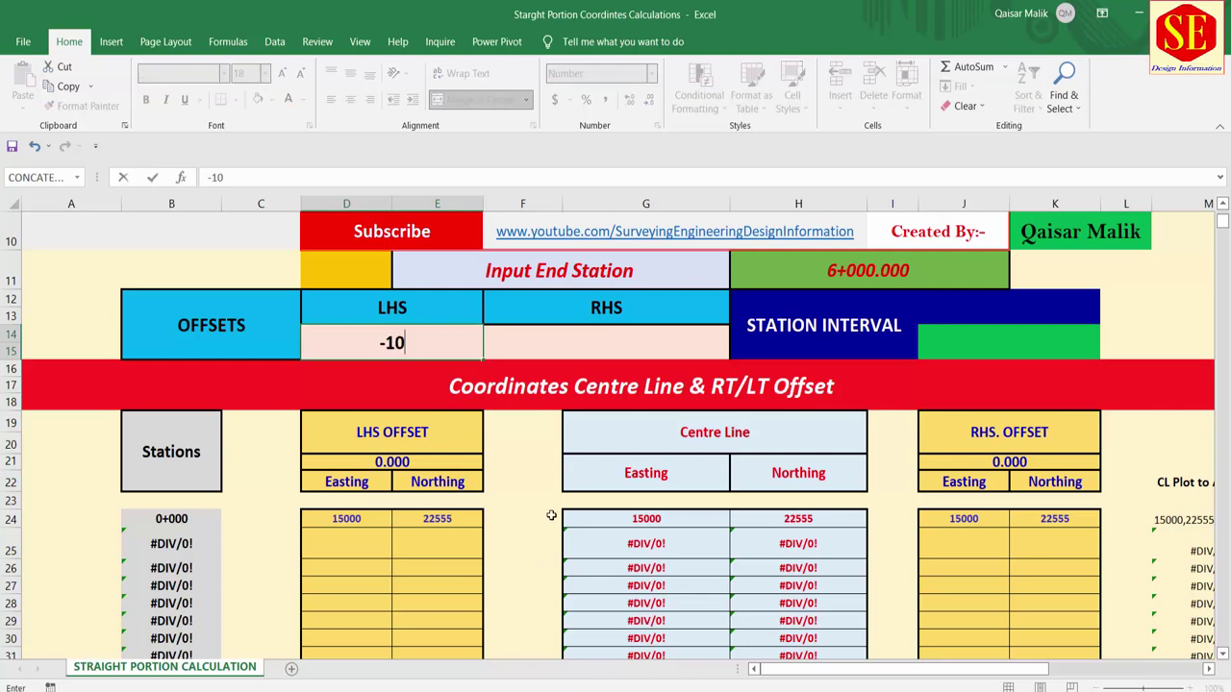
pyautogui.press('Return')
pyautogui.click(601, 346)
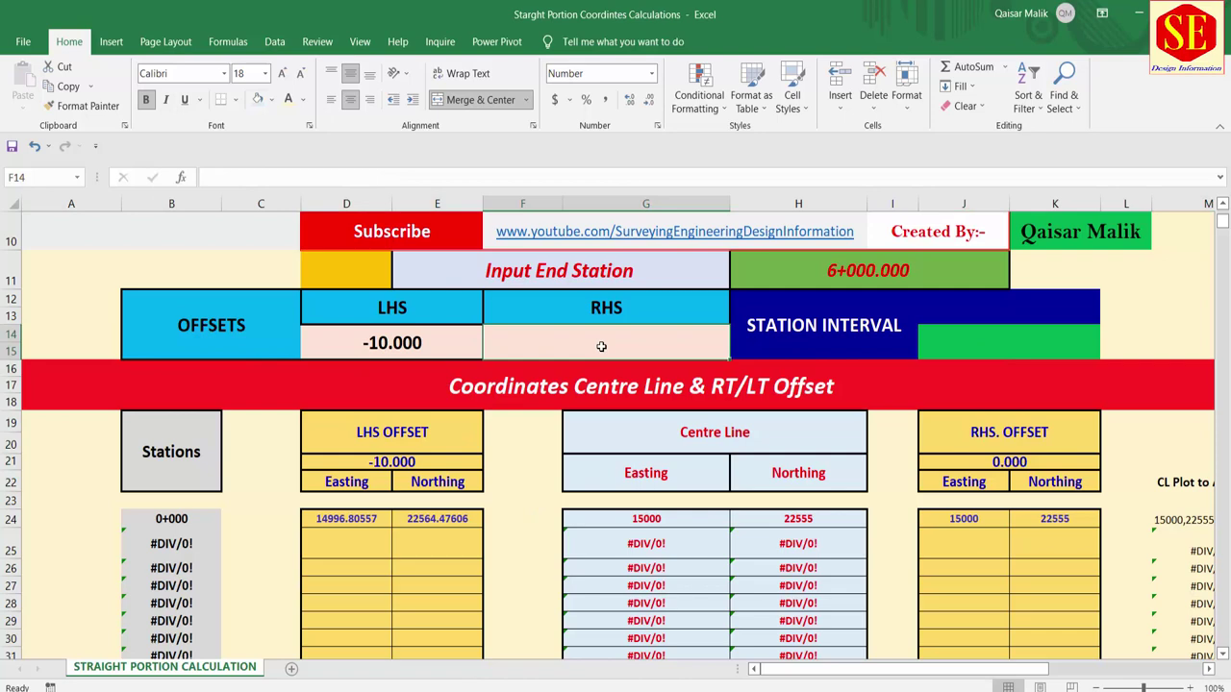
pyautogui.write('10')
pyautogui.press('Return')
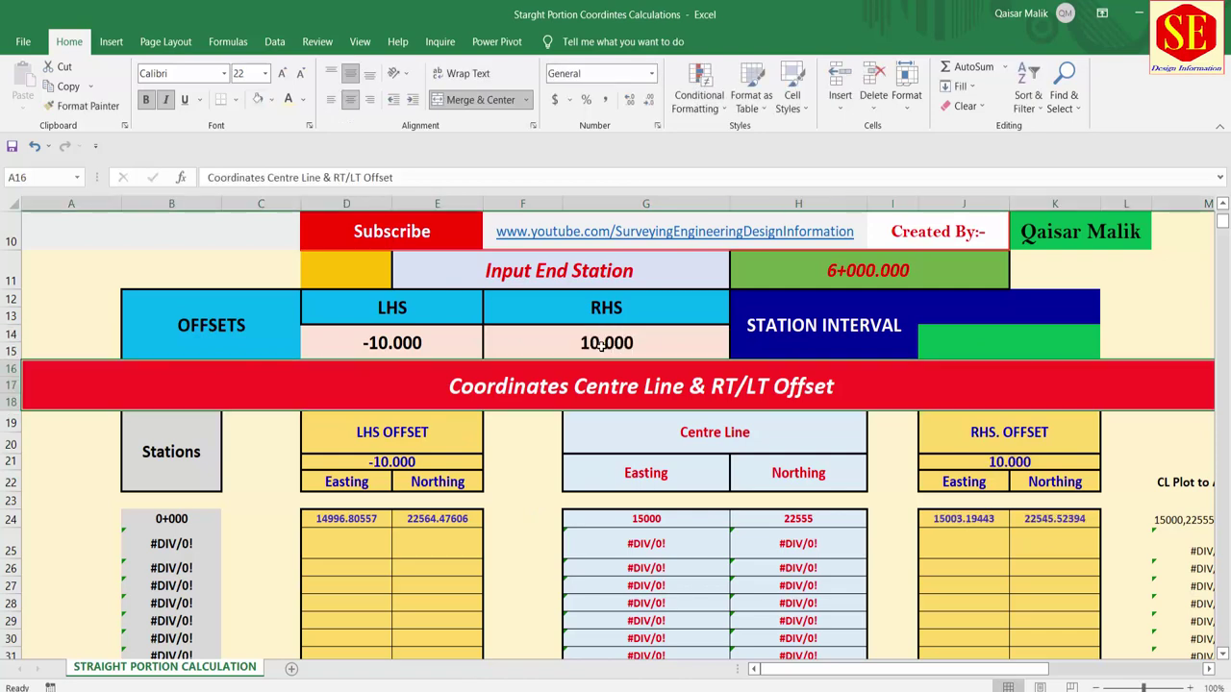
pyautogui.click(970, 349)
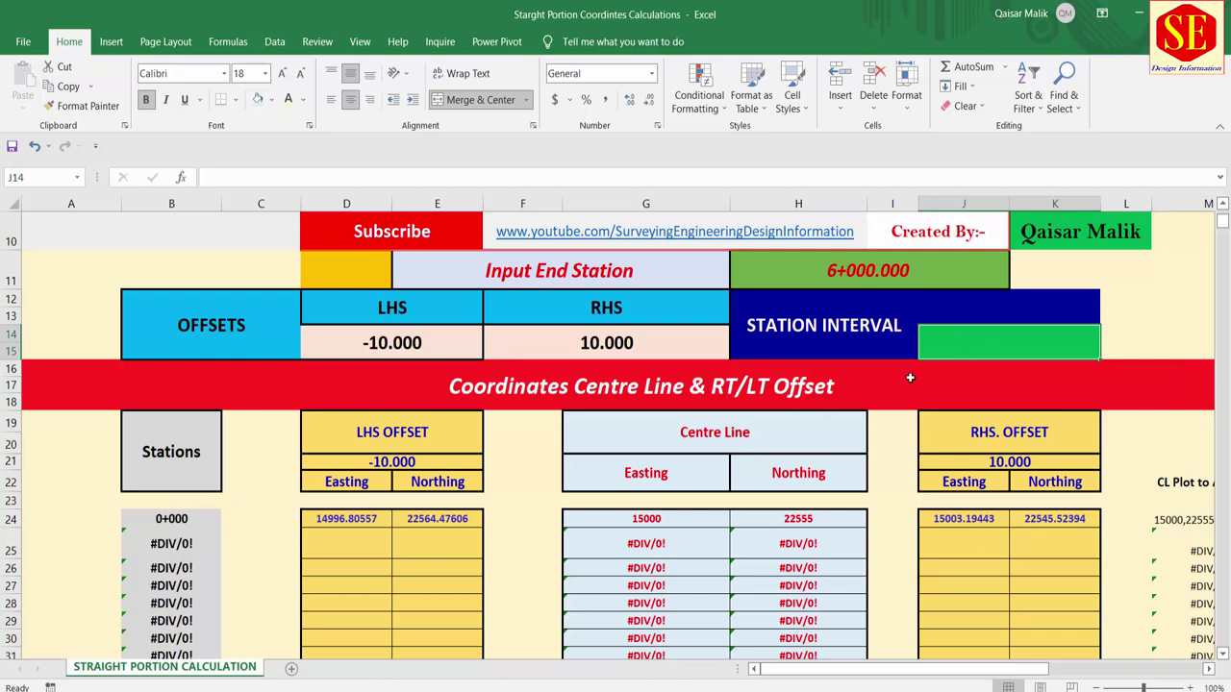
# - Try station intervals of 5 and 10, then settle on 25
pyautogui.write('5')
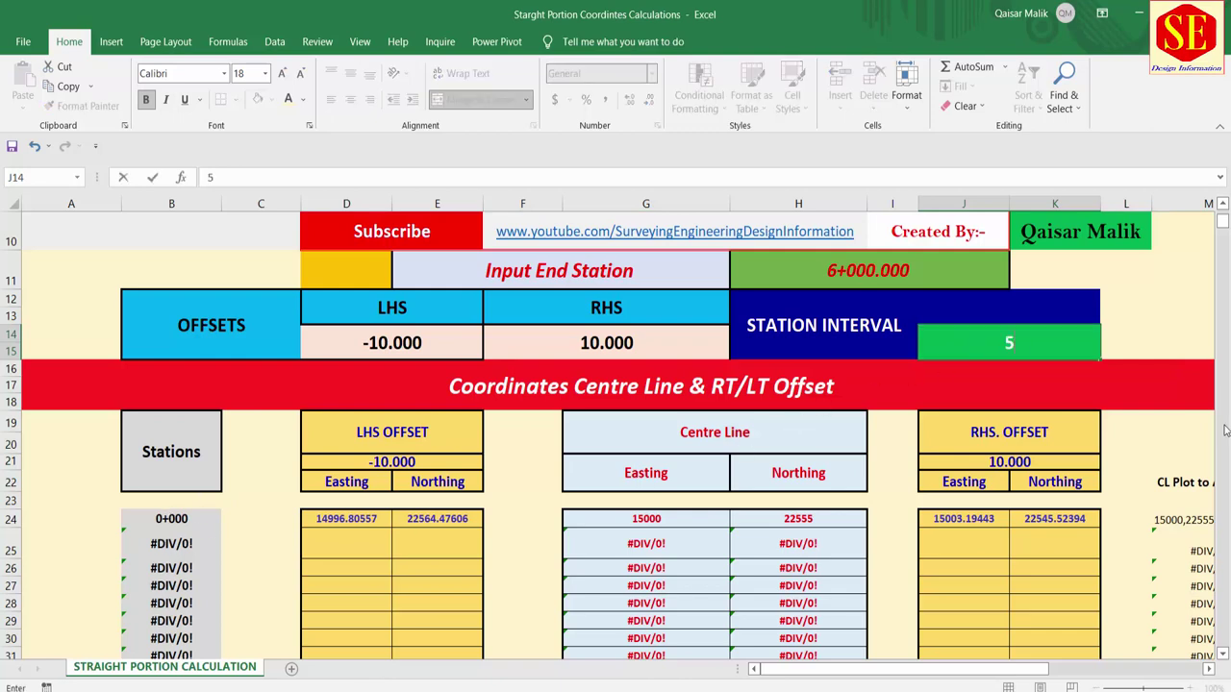
pyautogui.press('Return')
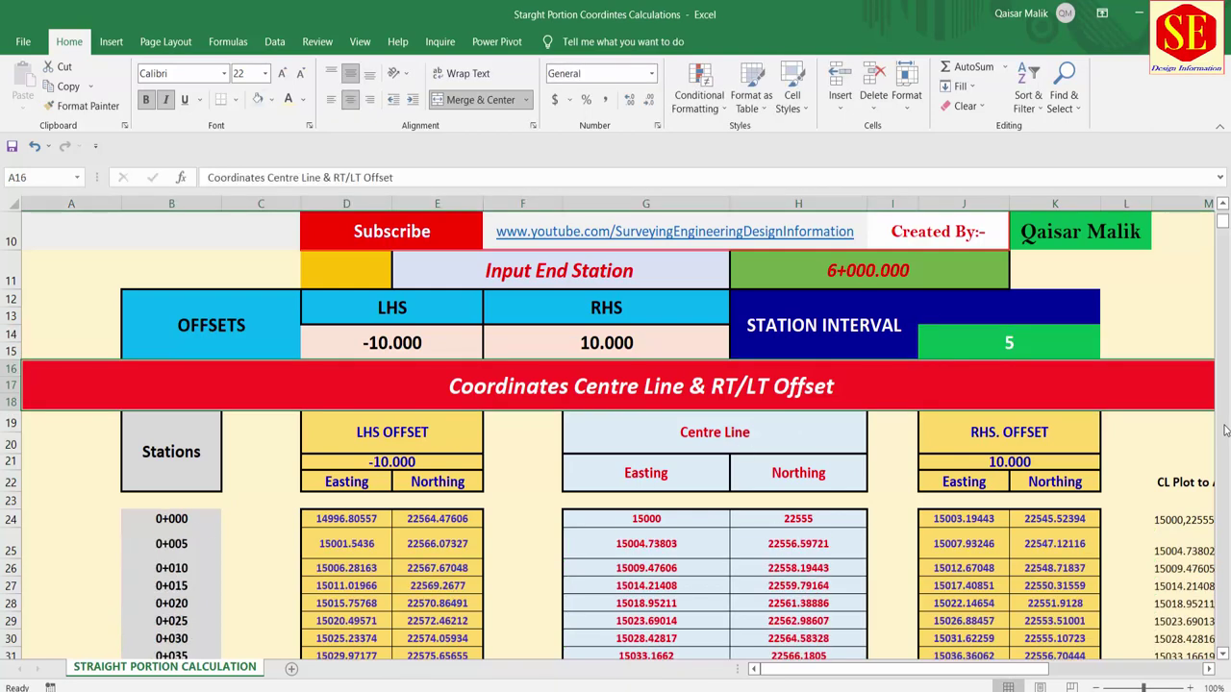
pyautogui.click(1011, 342)
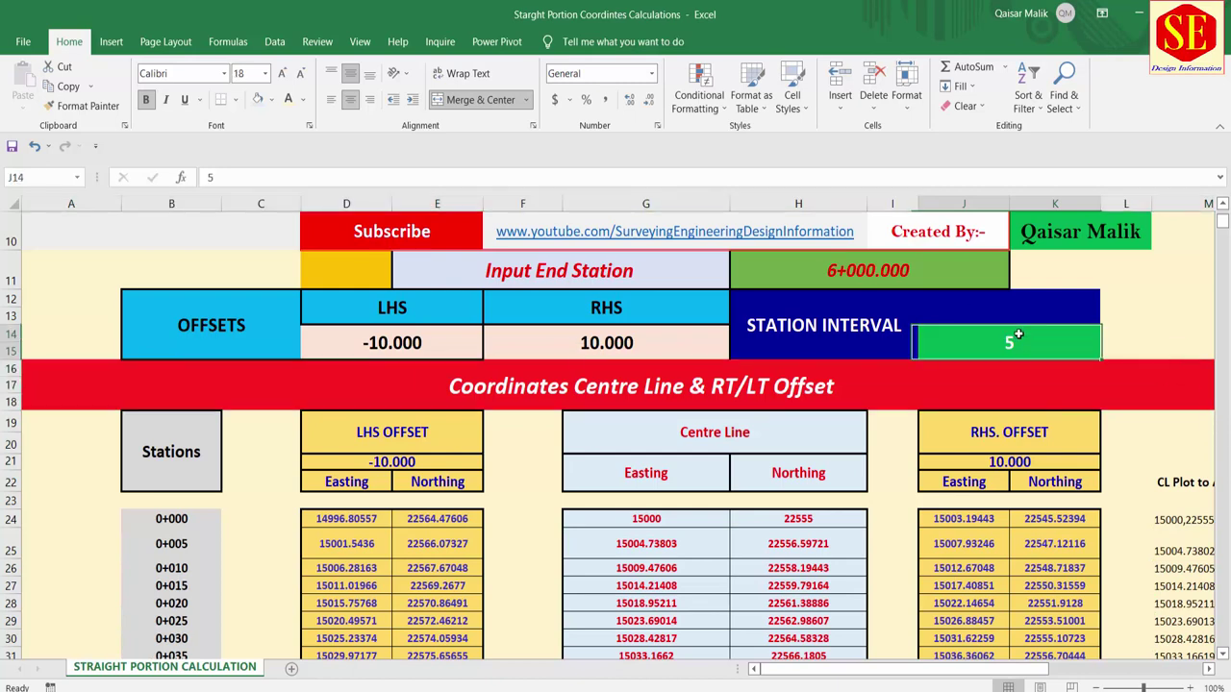
pyautogui.write('10')
pyautogui.press('Return')
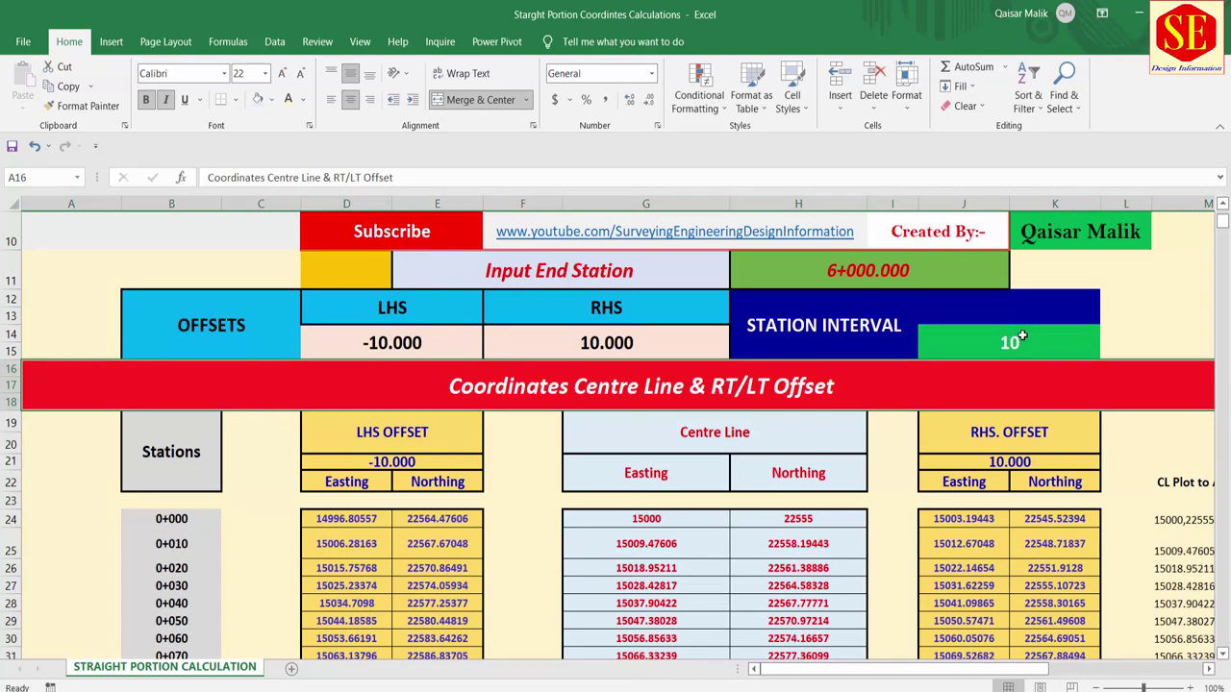
pyautogui.click(1020, 336)
pyautogui.write('25')
pyautogui.press('Return')
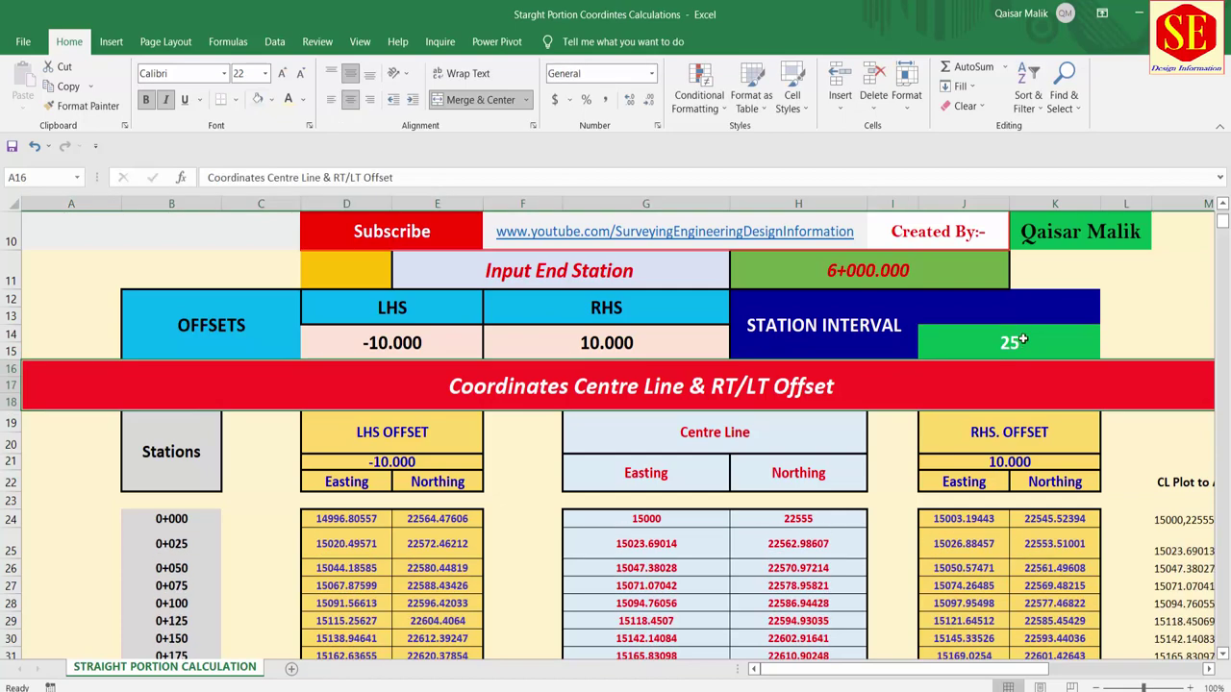
# - Review the 25 m station table and the LHS offset cell D14
pyautogui.scroll(1, 626, 478)
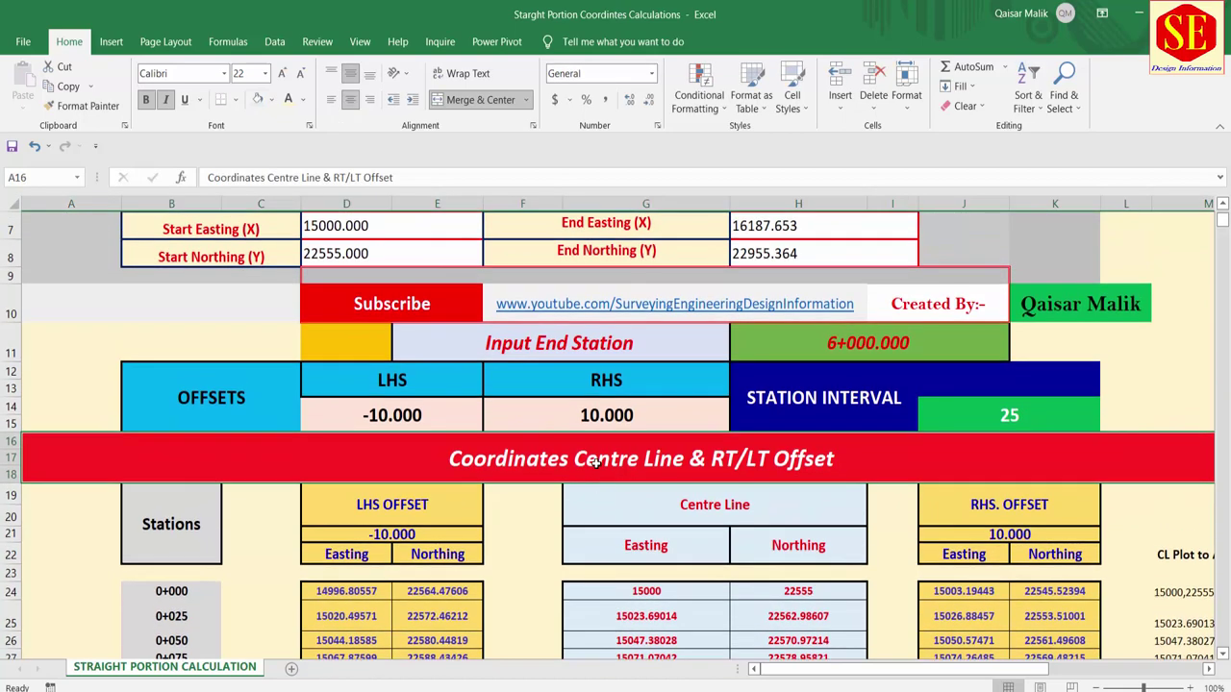
pyautogui.scroll(2, 683, 564)
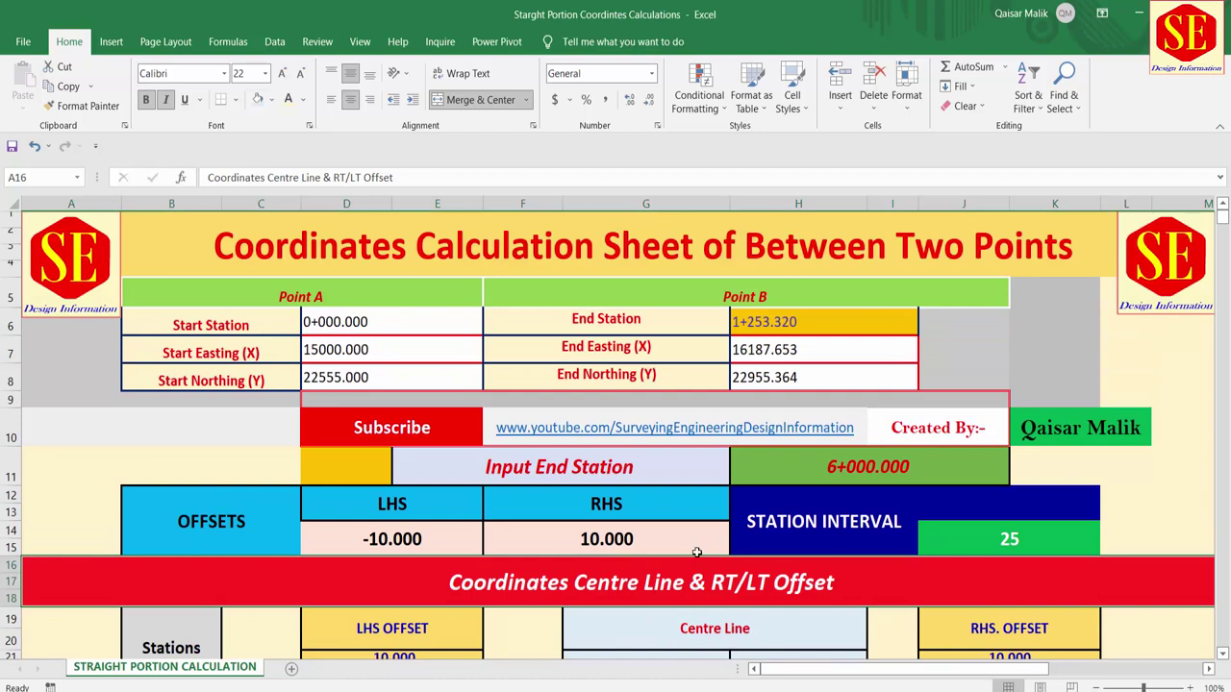
pyautogui.scroll(-3, 574, 409)
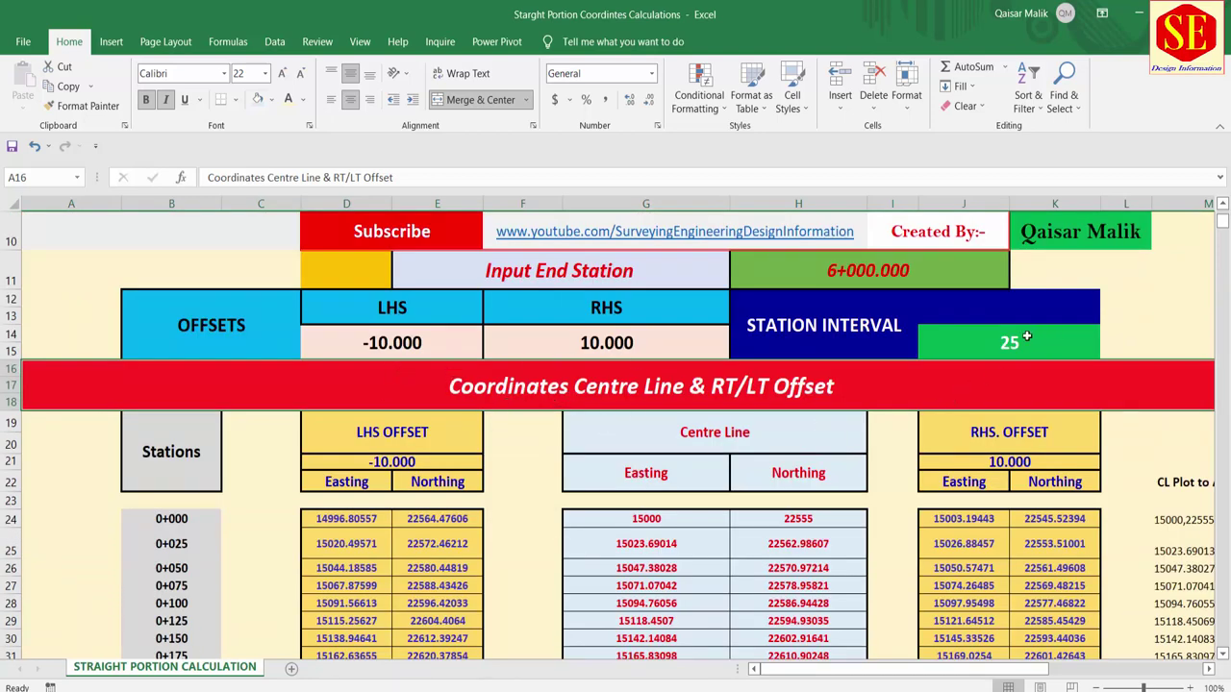
pyautogui.scroll(-2, 740, 342)
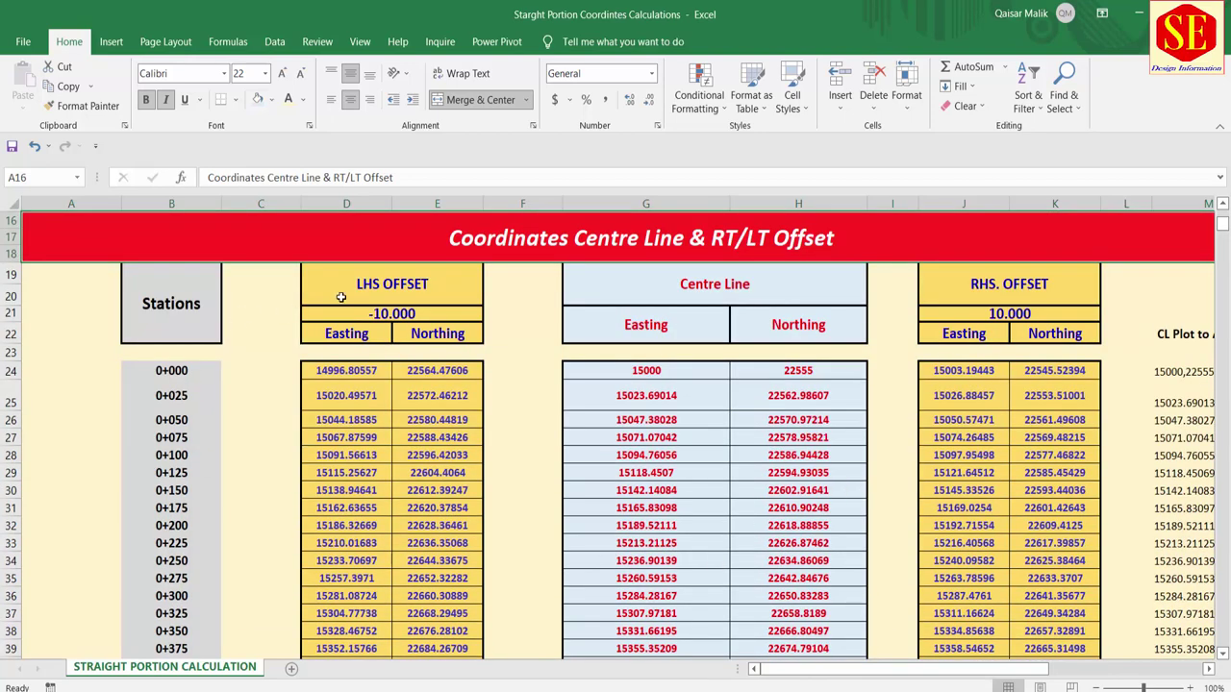
pyautogui.click(380, 313)
pyautogui.scroll(3, 489, 304)
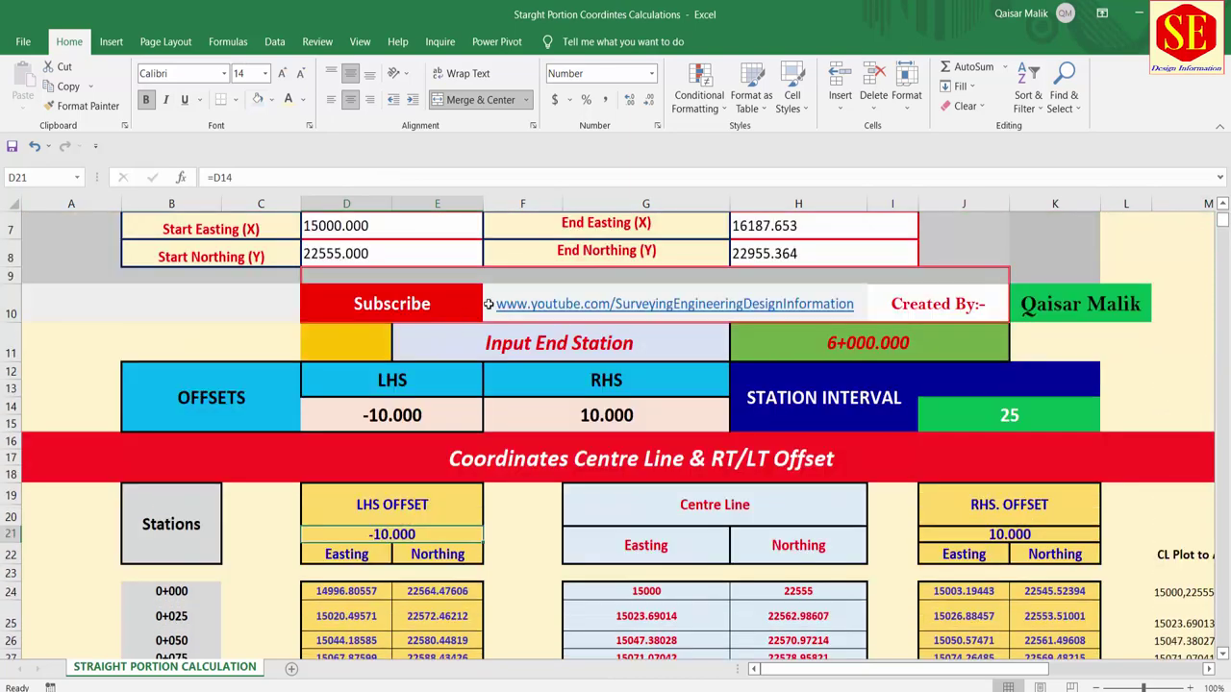
pyautogui.click(413, 403)
pyautogui.scroll(-3, 413, 403)
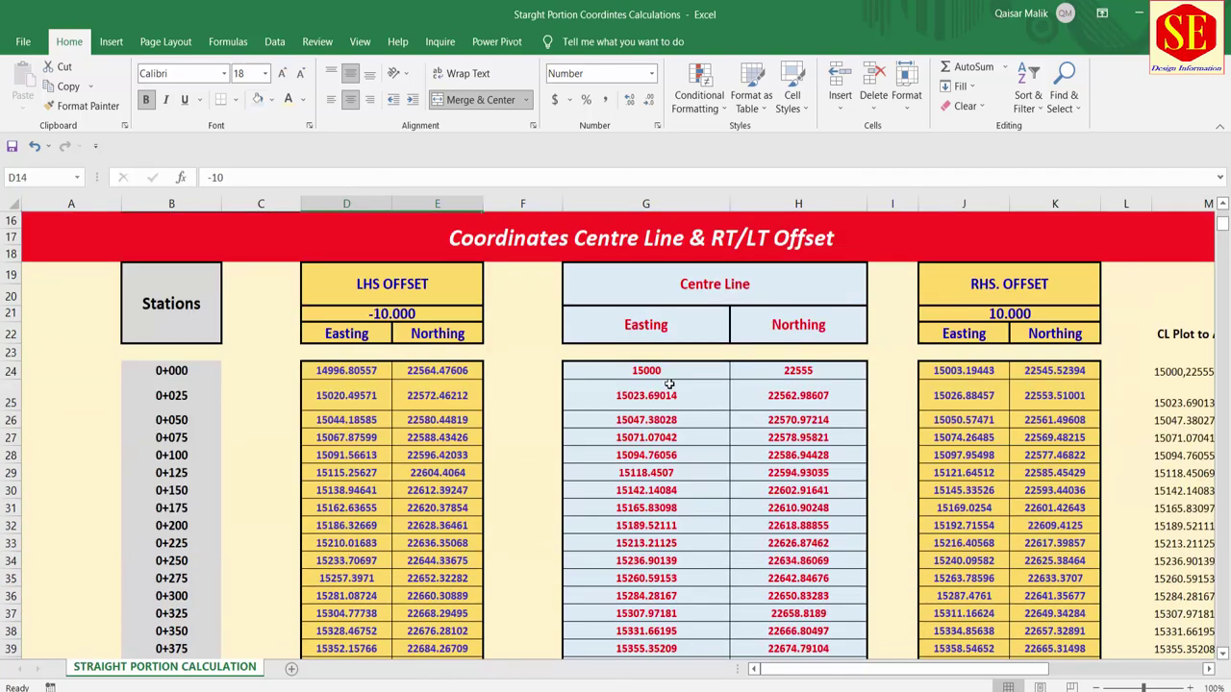
pyautogui.scroll(3, 437, 482)
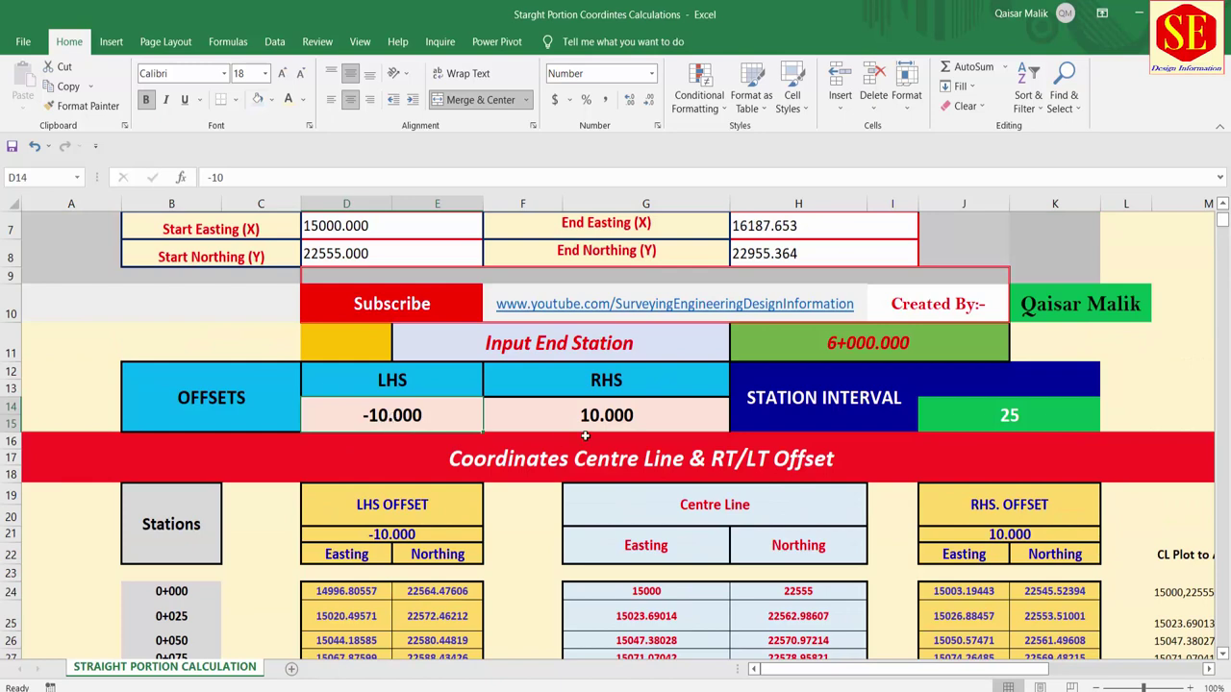
# - Set the LHS offset to -25 and the RHS offset to 25
pyautogui.write('-25')
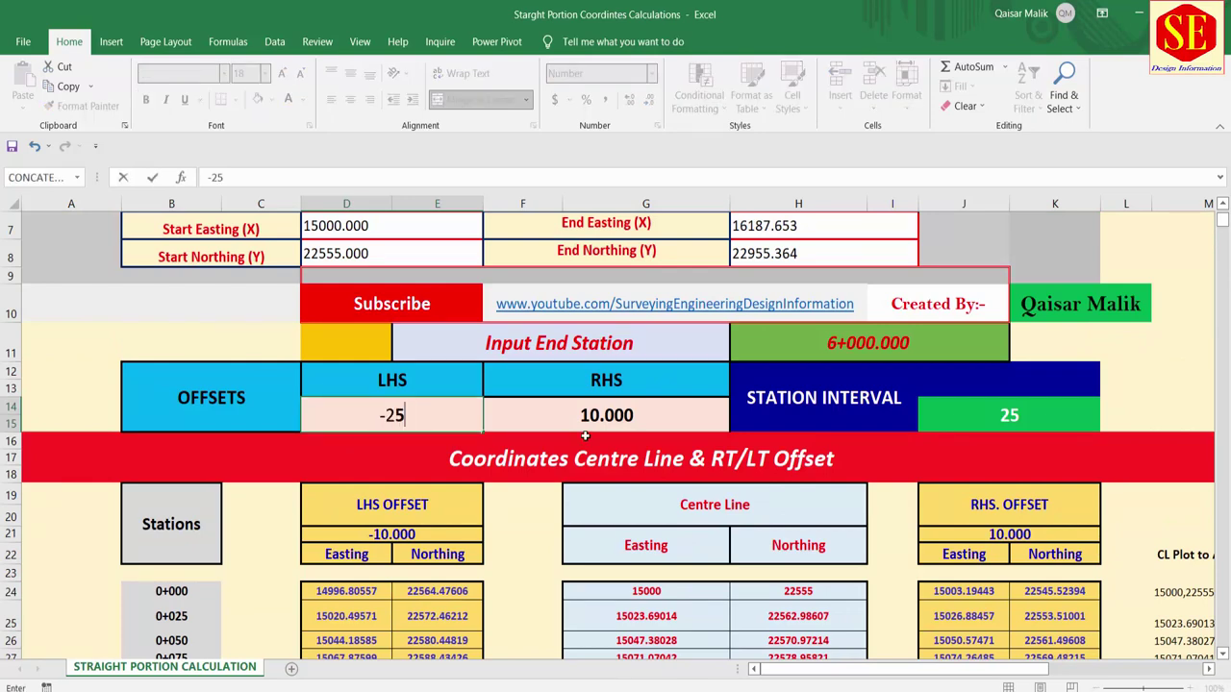
pyautogui.press('Return')
pyautogui.click(624, 404)
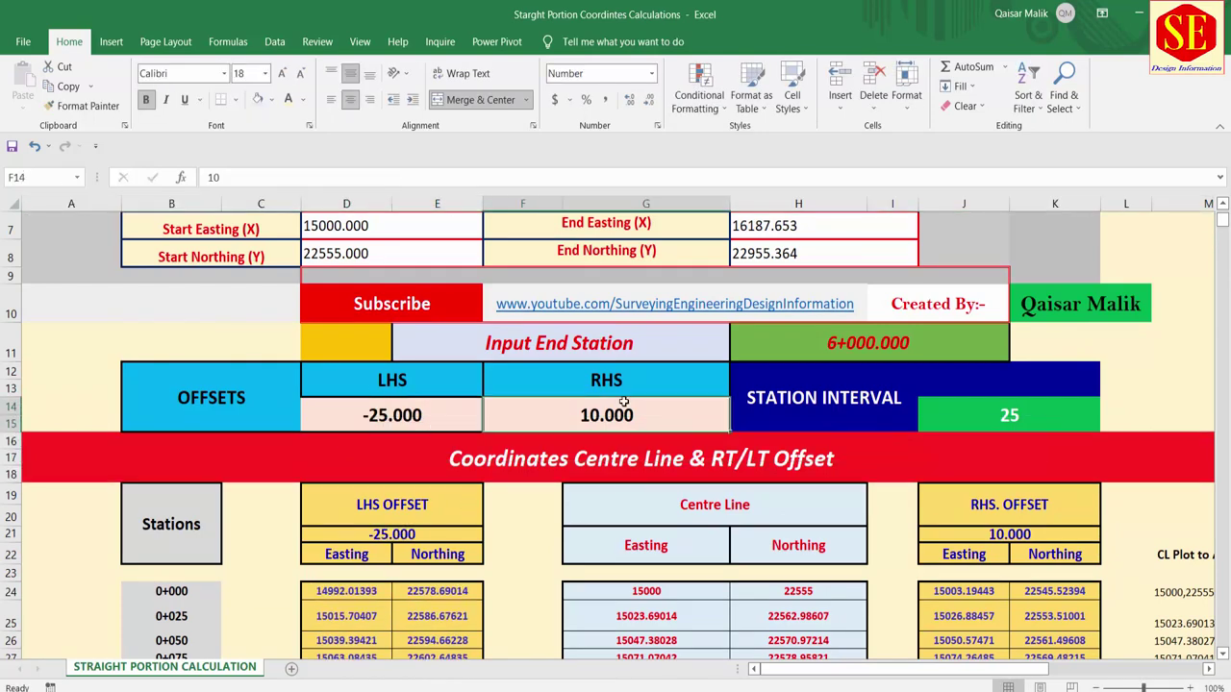
pyautogui.write('25')
pyautogui.press('Return')
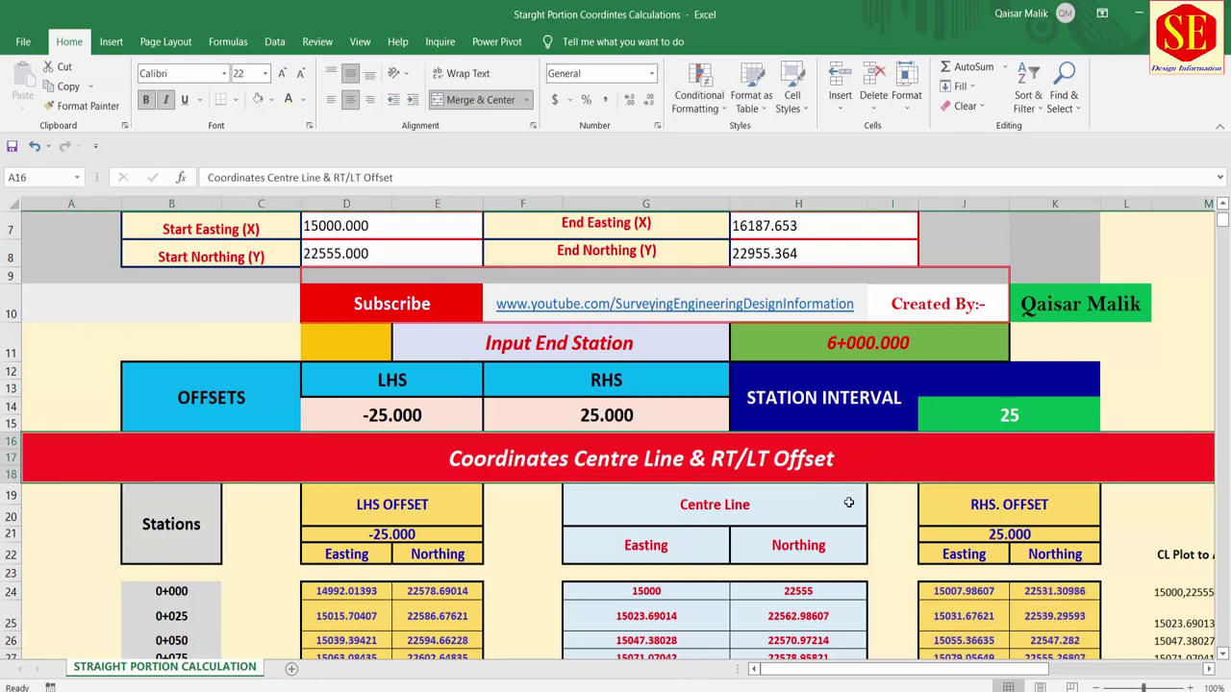
# - Fill the CL Plot to Auto CAD formula down column M and copy the points
pyautogui.scroll(-3, 1087, 580)
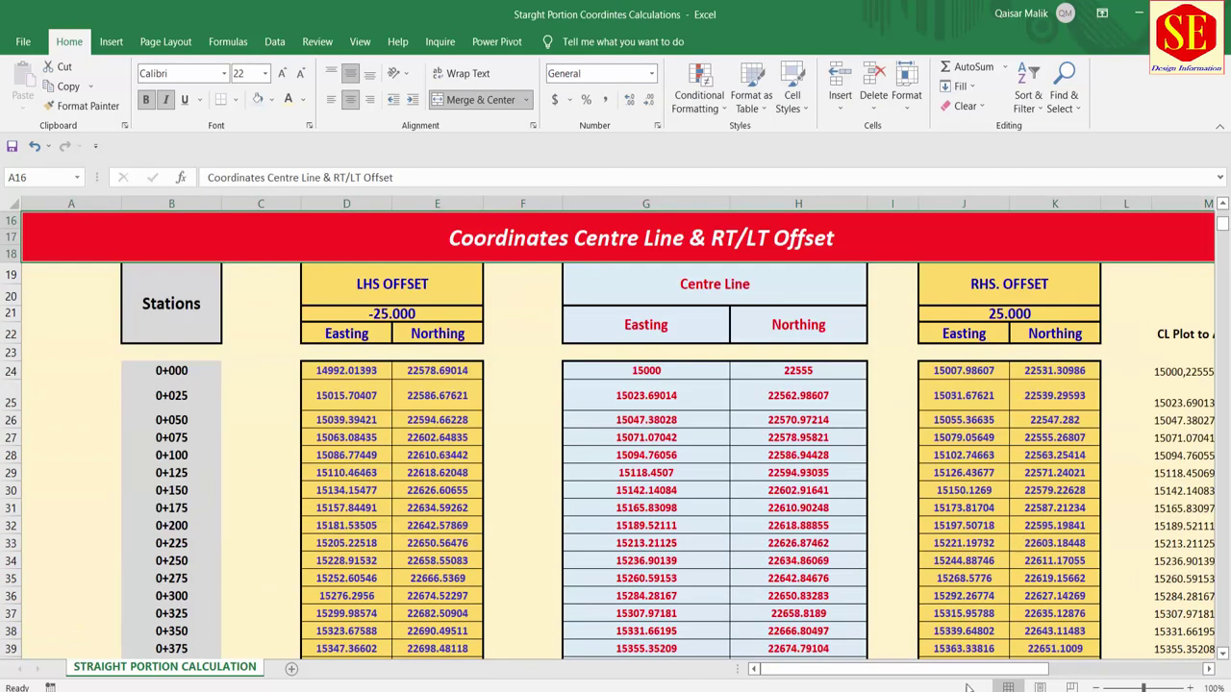
pyautogui.moveTo(1033, 669); pyautogui.dragTo(1129, 669)
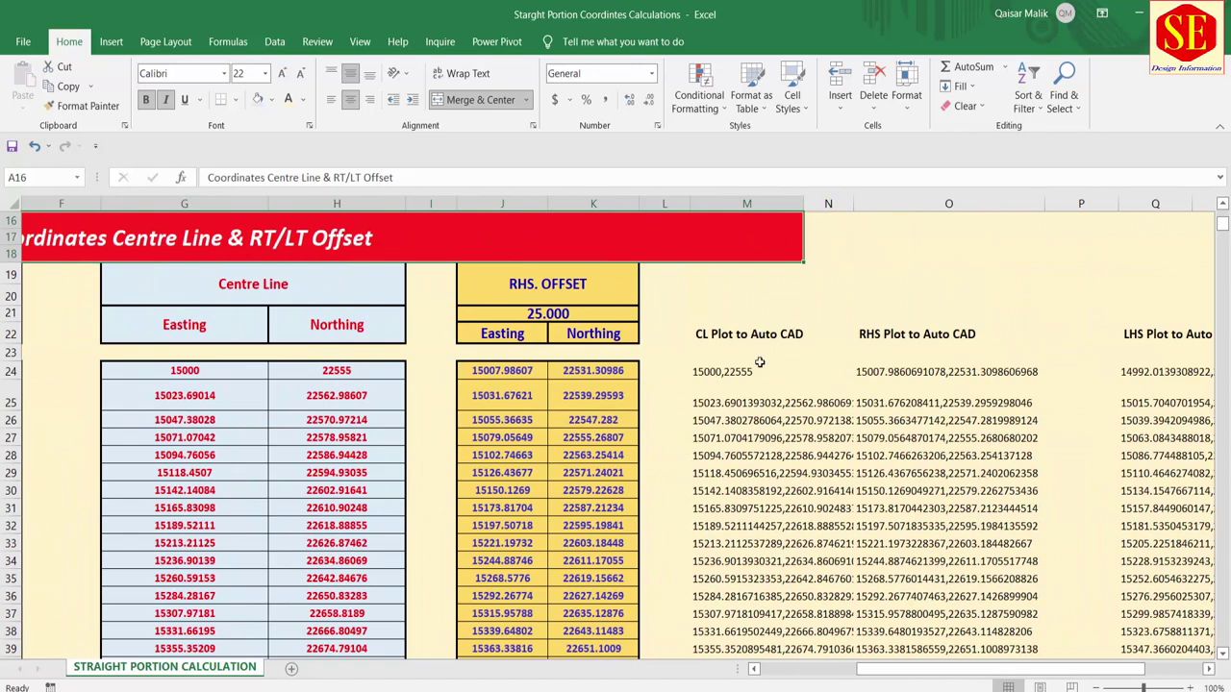
pyautogui.click(730, 379)
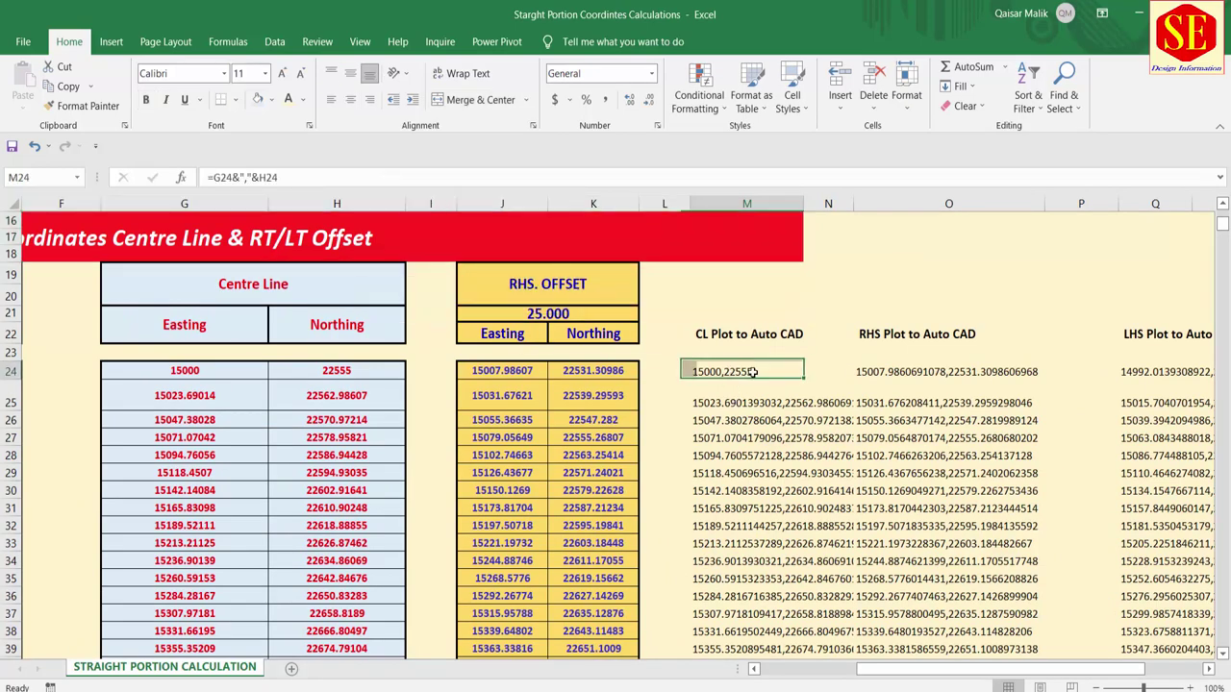
pyautogui.moveTo(804, 381)
pyautogui.mouseDown()
pyautogui.moveTo(795, 687)
pyautogui.moveTo(763, 339)
pyautogui.mouseUp()
pyautogui.scroll(17, 762, 338)
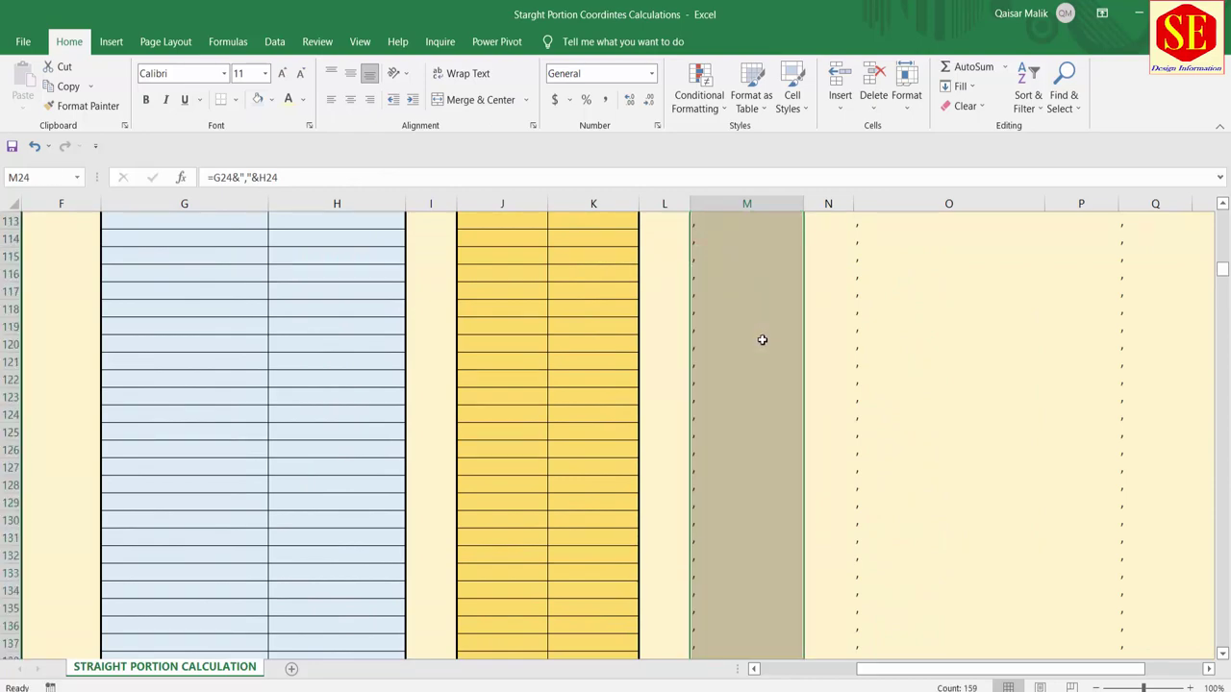
pyautogui.moveTo(1226, 252); pyautogui.dragTo(1223, 217)
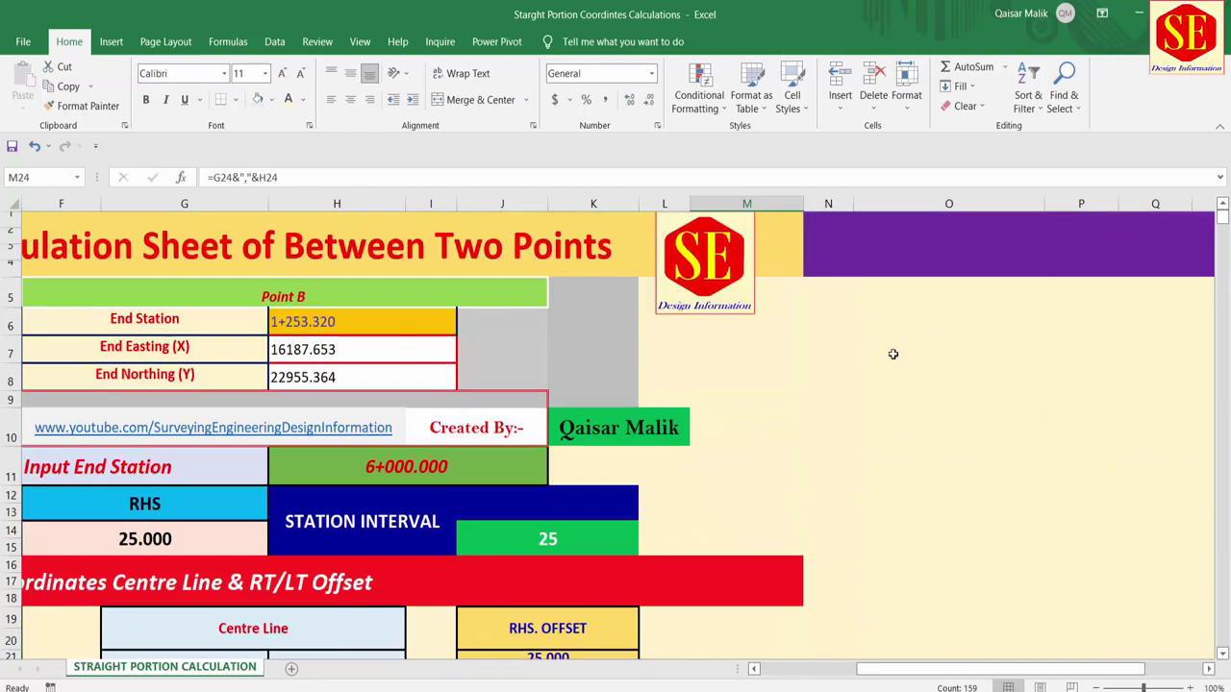
pyautogui.scroll(-6, 872, 357)
pyautogui.rightClick(763, 338)
pyautogui.click(791, 344)
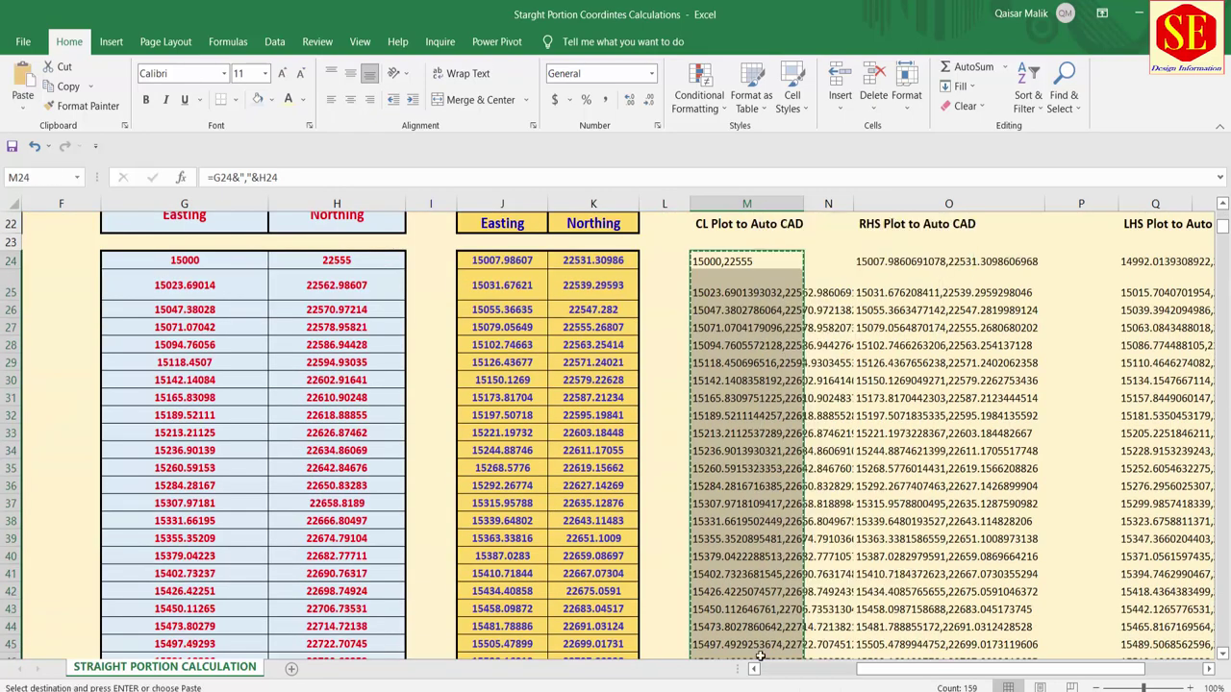
pyautogui.click(989, 654)
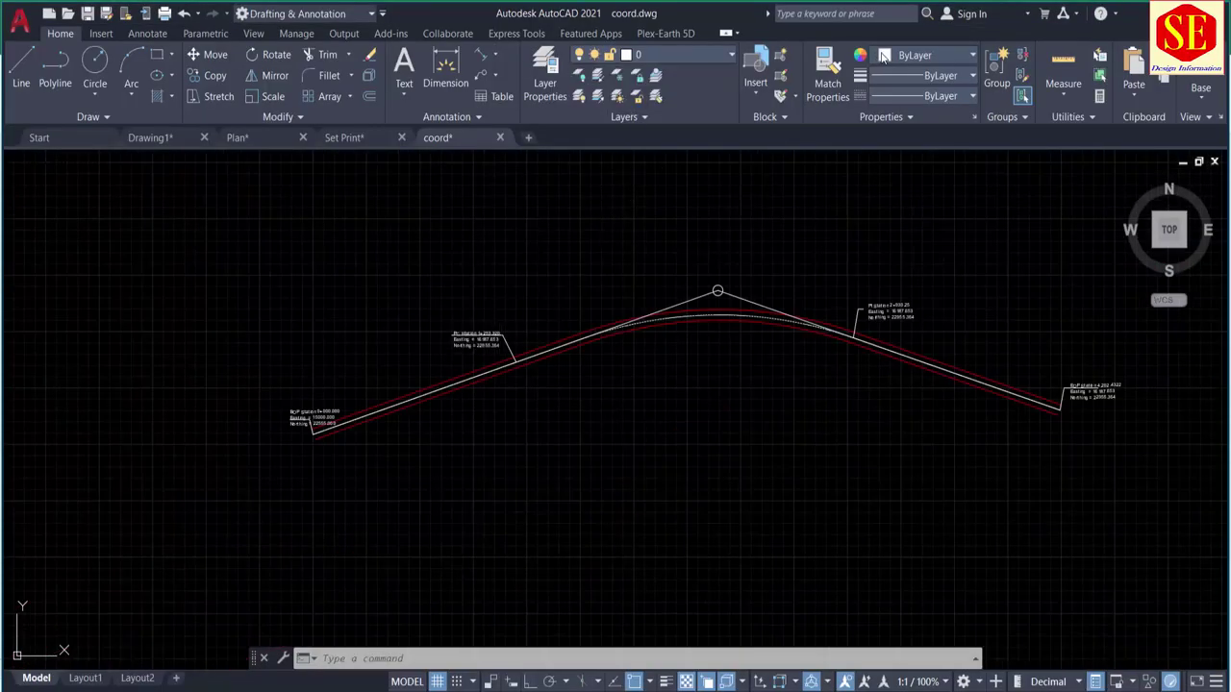
# - Set the colour to Yellow and draw a polyline from the pasted CL coordinates
pyautogui.click(923, 55)
pyautogui.click(898, 228)
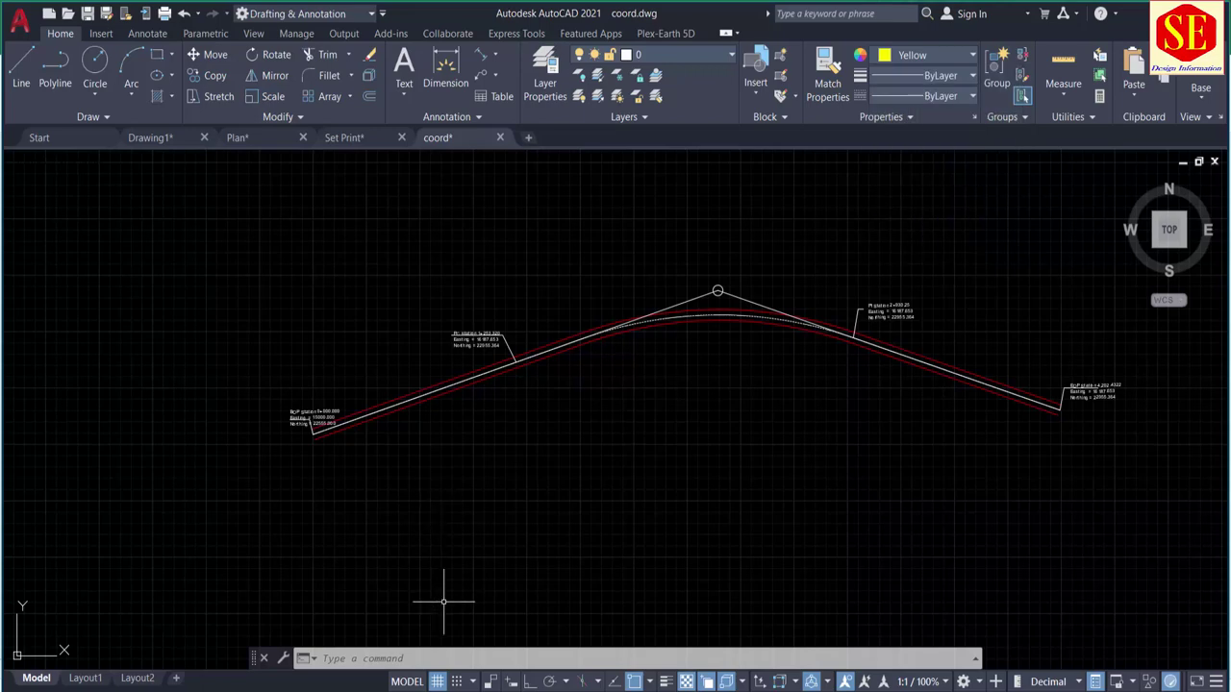
pyautogui.write('pl')
pyautogui.press('Return')
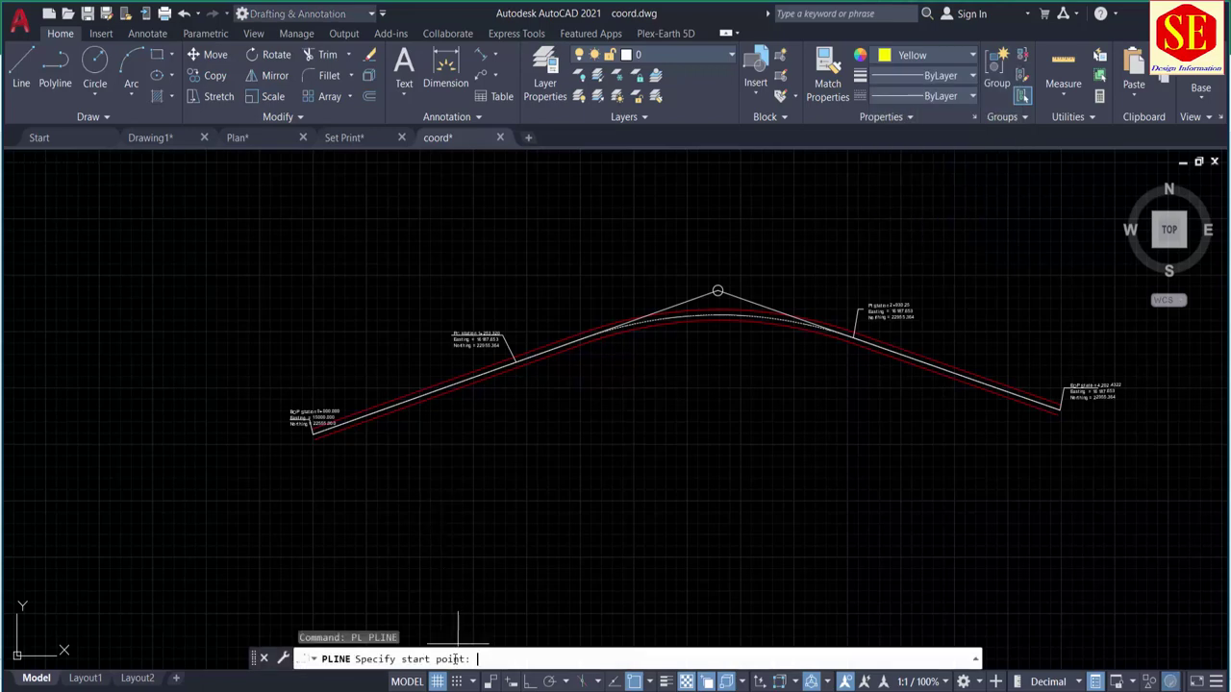
pyautogui.rightClick(485, 659)
pyautogui.click(500, 582)
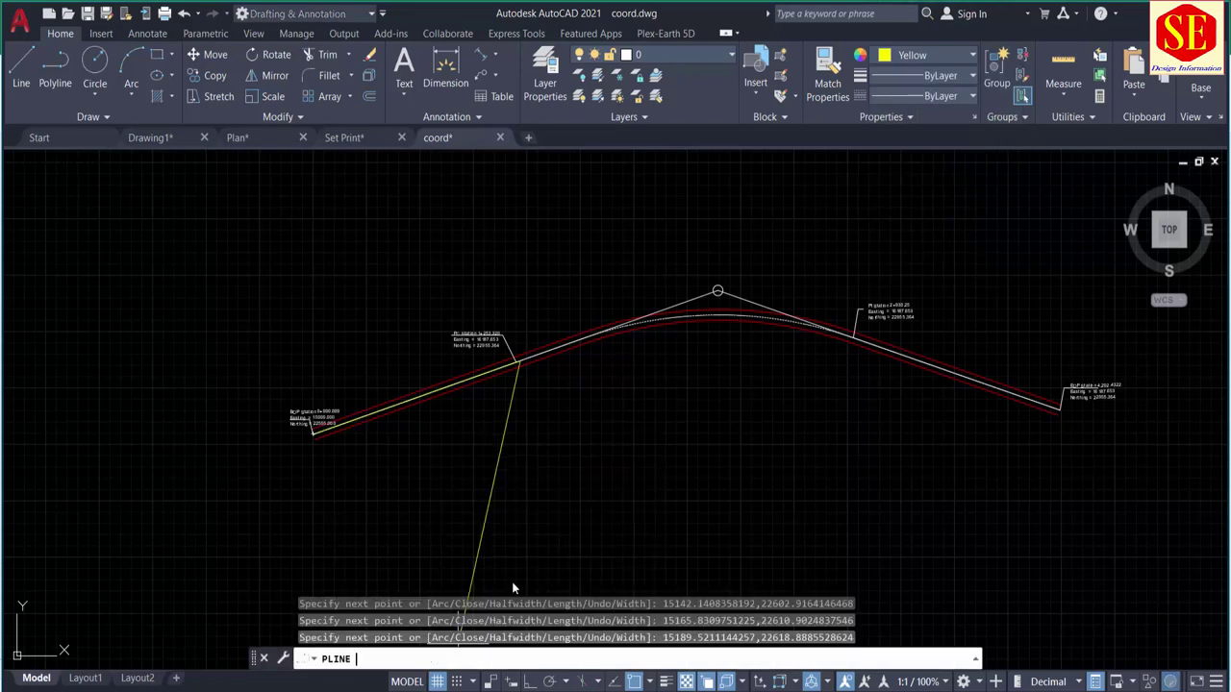
pyautogui.scroll(3, 756, 440)
pyautogui.scroll(2, 827, 366)
pyautogui.press('Escape')
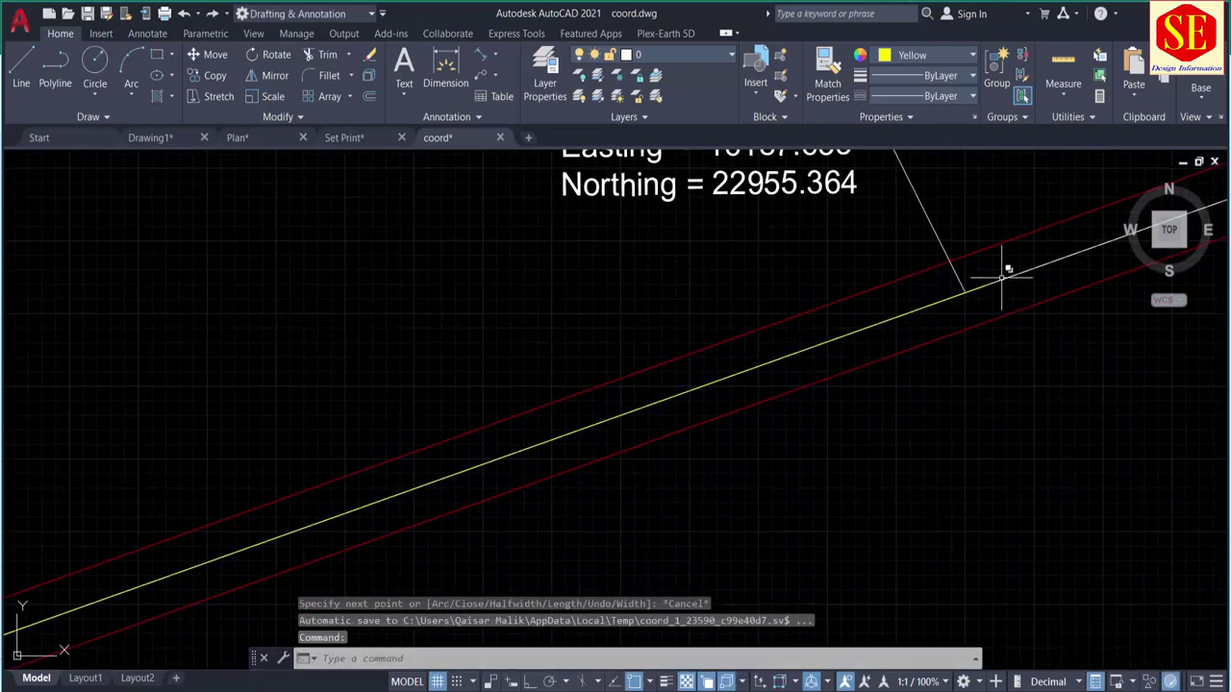
pyautogui.scroll(-2, 596, 390)
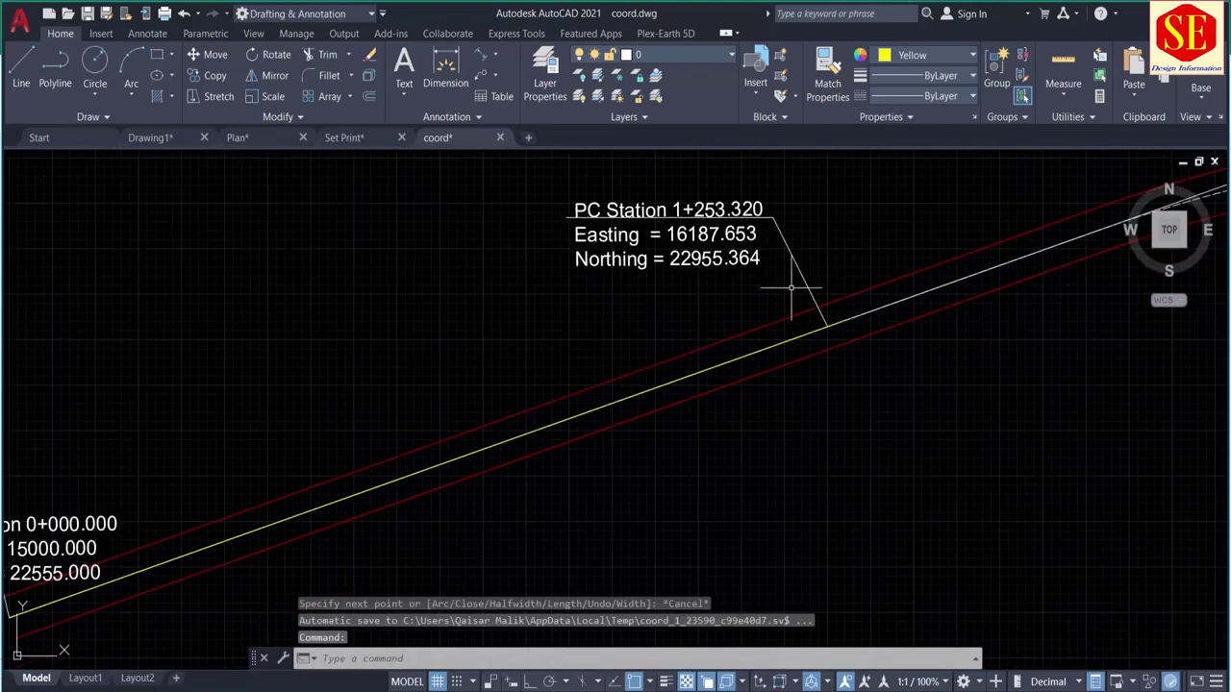
pyautogui.scroll(-5, 710, 279)
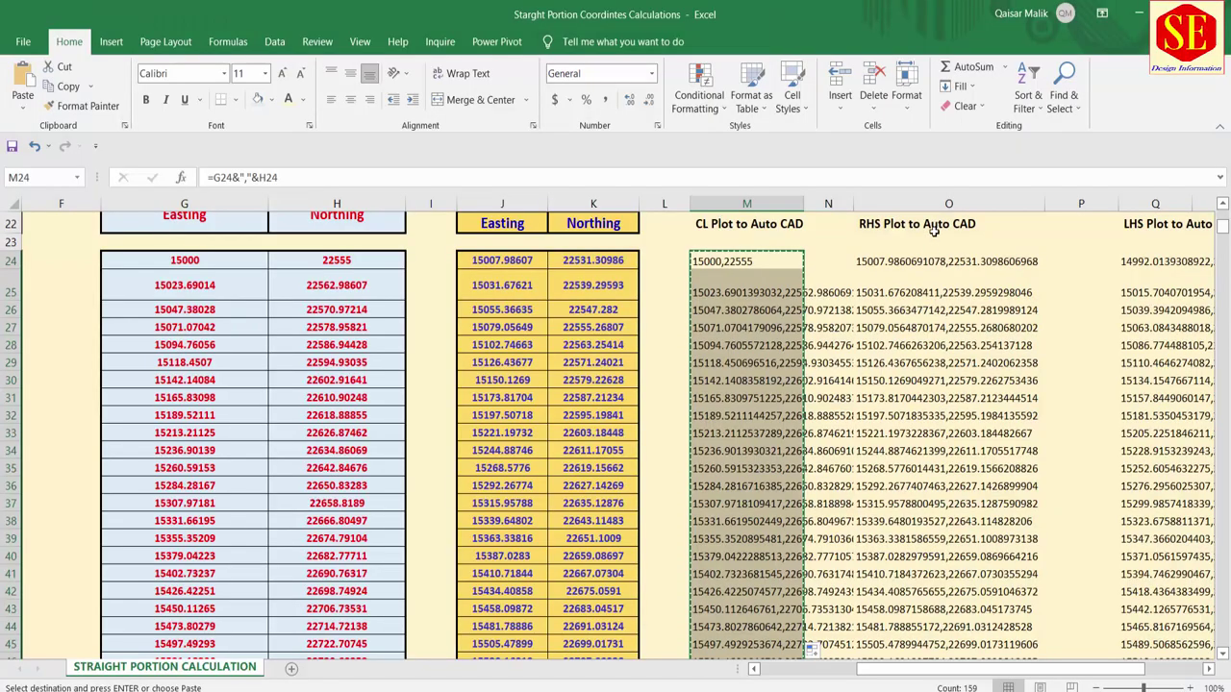
# - Fill the RHS Plot to Auto CAD formula down its column and copy the coordinates
pyautogui.click(883, 263)
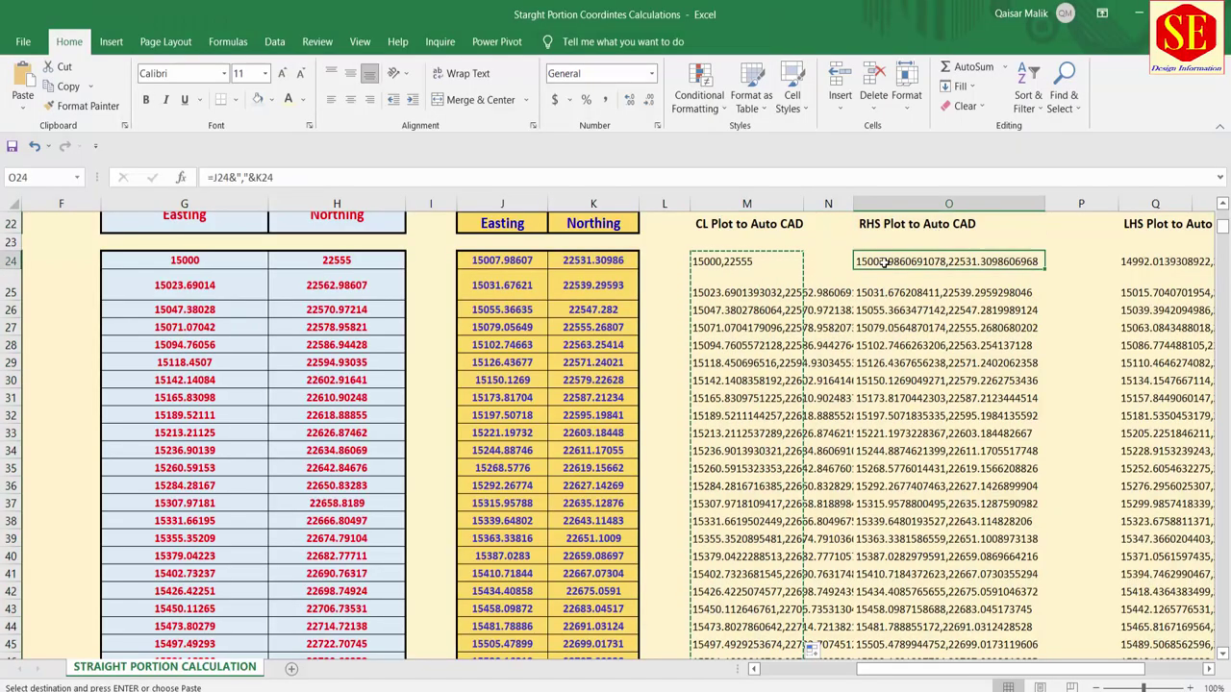
pyautogui.doubleClick(1044, 271)
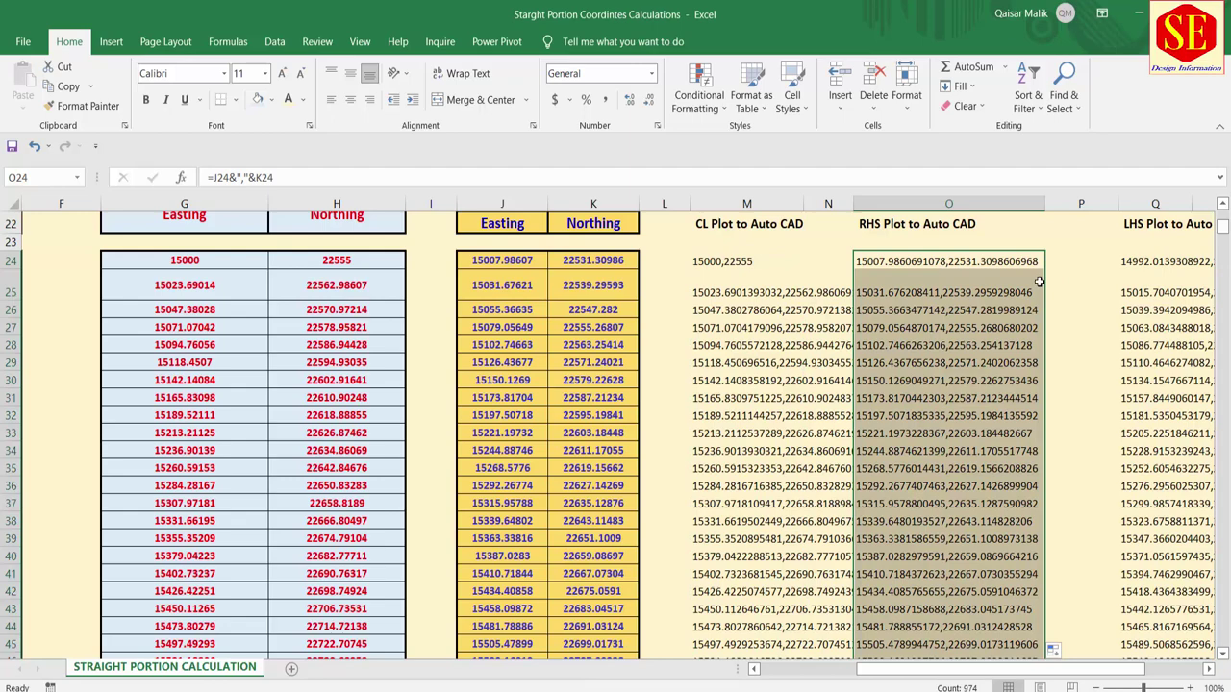
pyautogui.rightClick(913, 343)
pyautogui.click(947, 344)
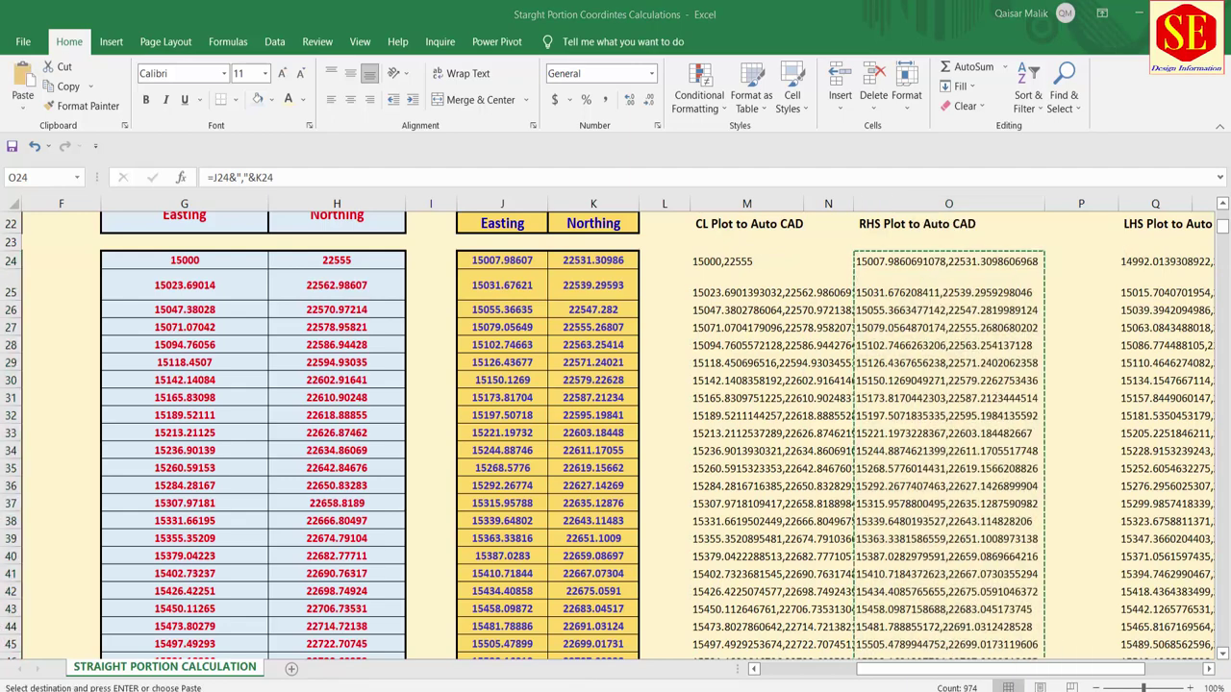
pyautogui.click(1038, 630)
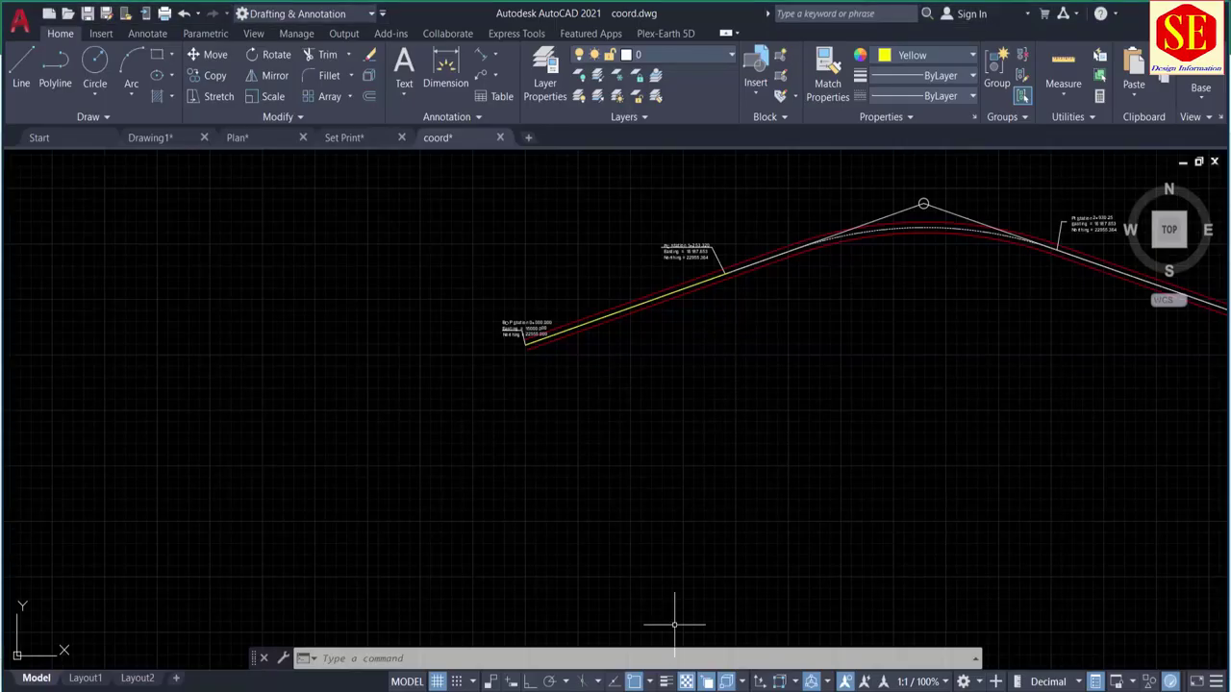
# - Draw the RHS offset polyline with PLINE from the pasted RHS coordinates
pyautogui.click(640, 661)
pyautogui.write('pline')
pyautogui.press('Return')
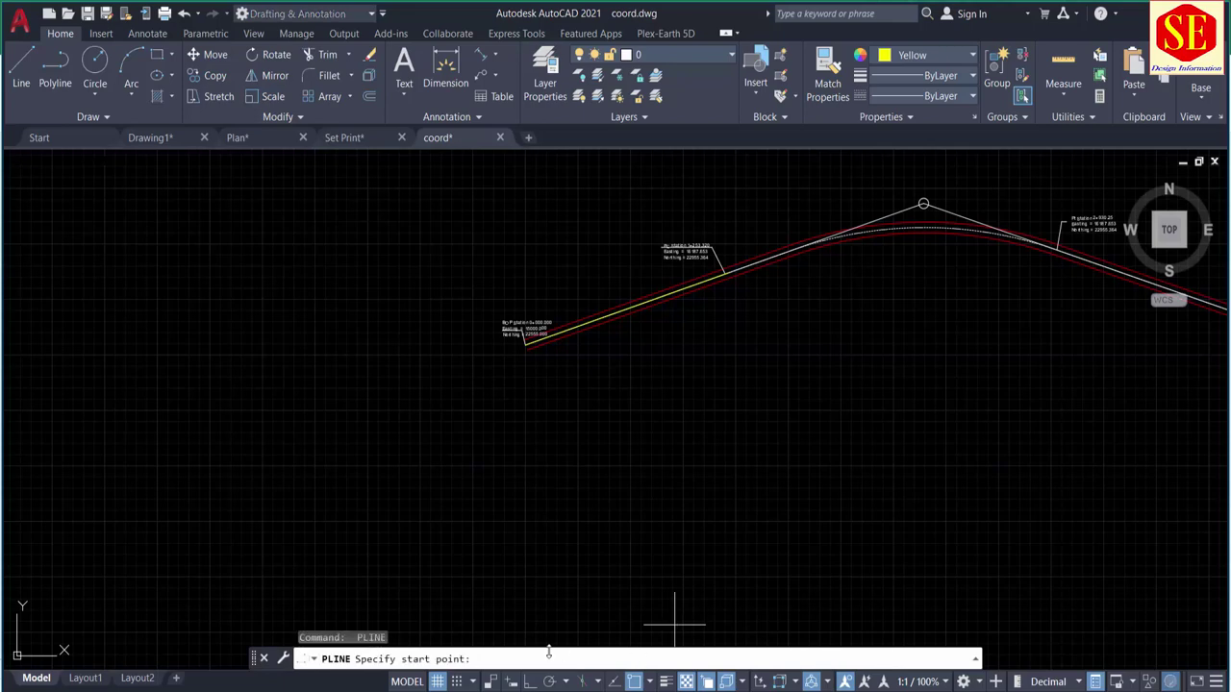
pyautogui.rightClick(548, 654)
pyautogui.click(595, 584)
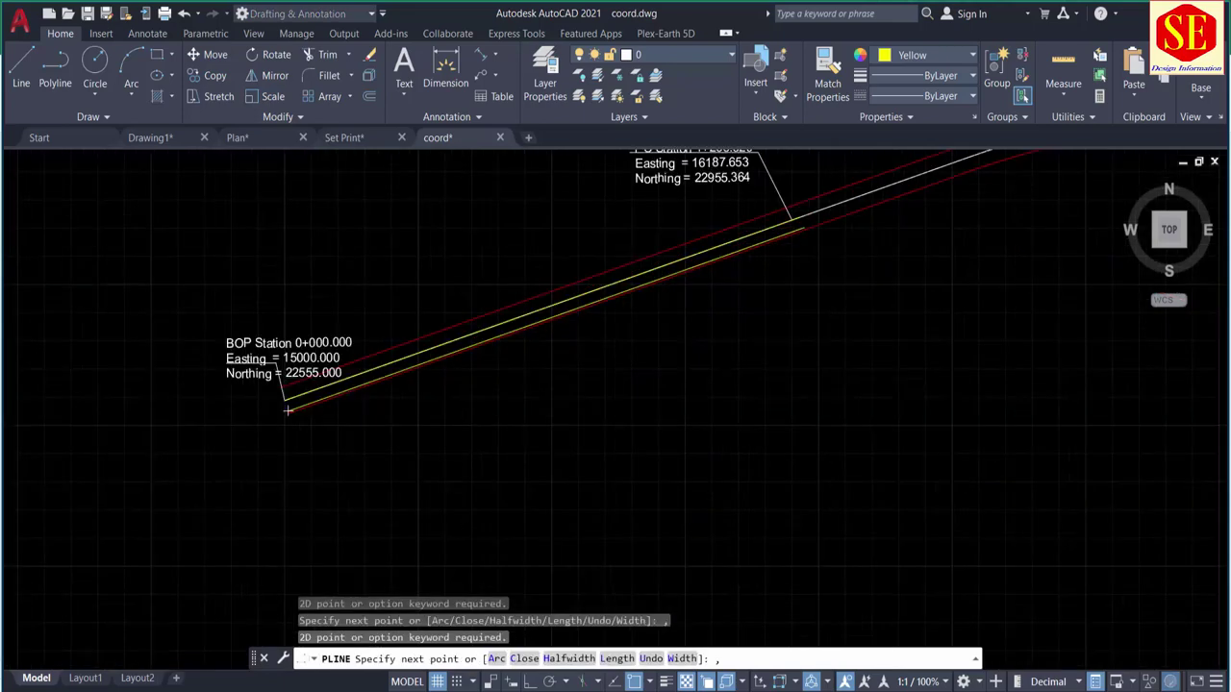
pyautogui.scroll(6, 717, 241)
pyautogui.press('Escape')
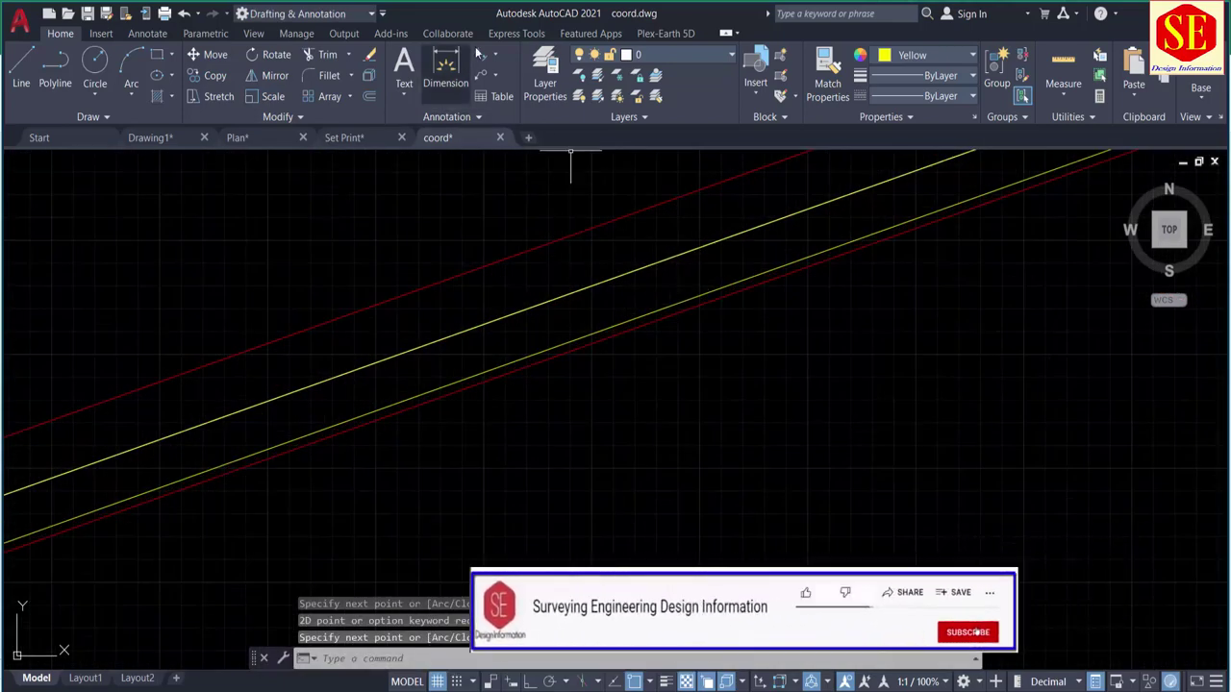
# - Add an aligned dimension between the centreline and RHS line, reading 25.0003
pyautogui.click(481, 55)
pyautogui.click(440, 338)
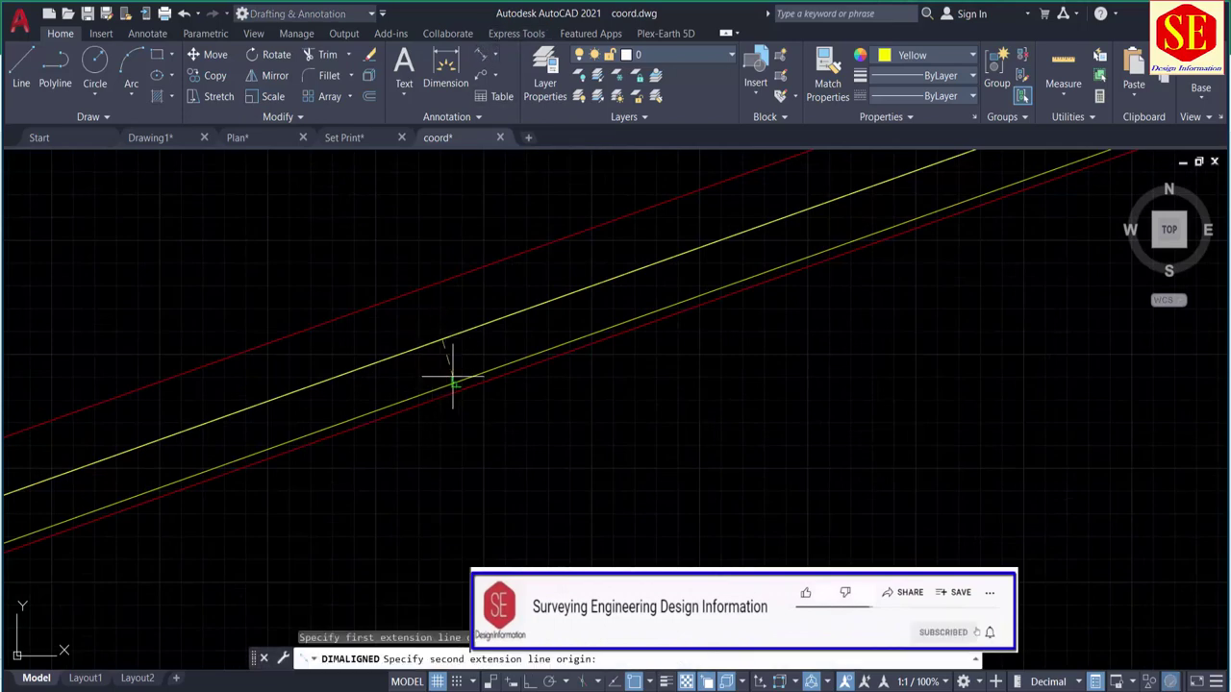
pyautogui.click(449, 382)
pyautogui.scroll(5, 448, 370)
pyautogui.scroll(4, 452, 361)
pyautogui.scroll(2, 484, 336)
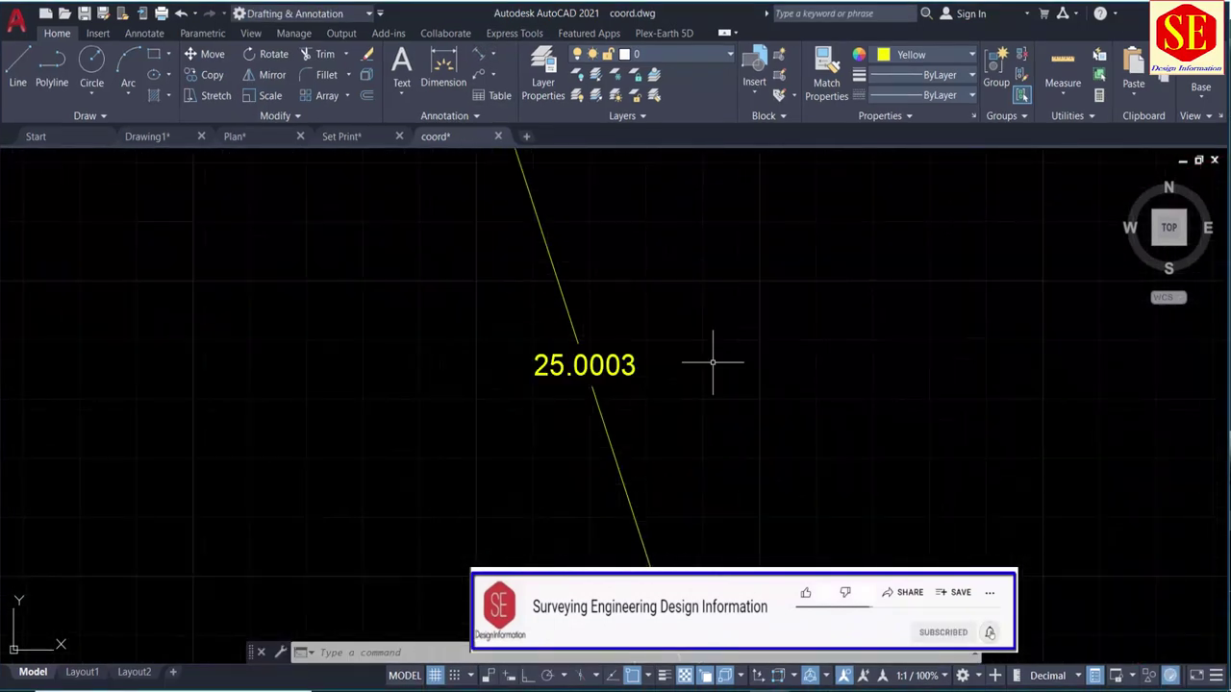
pyautogui.click(595, 397)
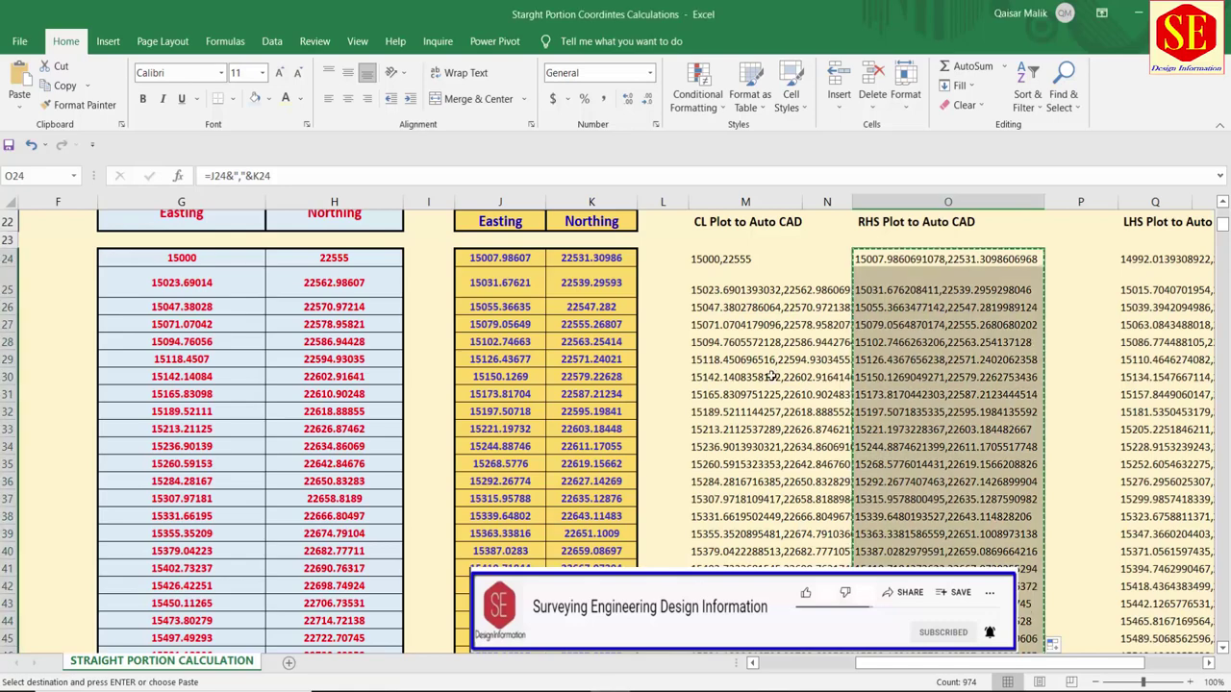
# - Change the LHS offset value from -25 to -20
pyautogui.scroll(3, 517, 370)
pyautogui.scroll(2, 517, 370)
pyautogui.click(539, 341)
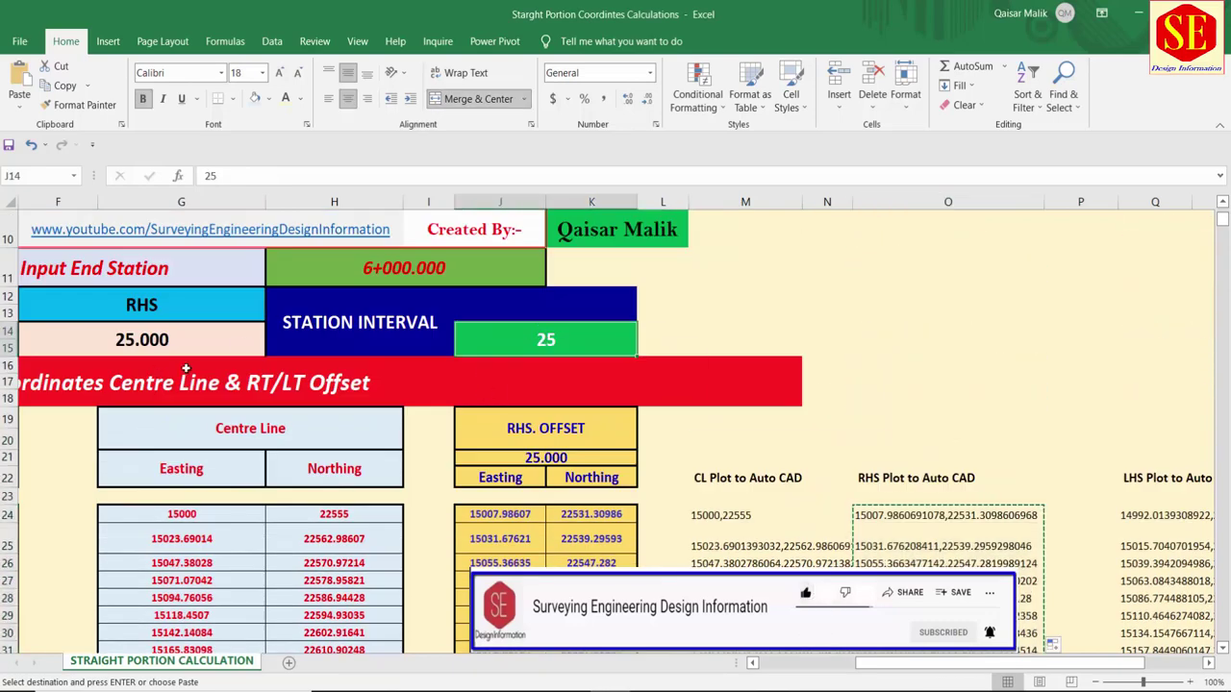
pyautogui.hotkey('ctrl', '[')
pyautogui.press('Left')
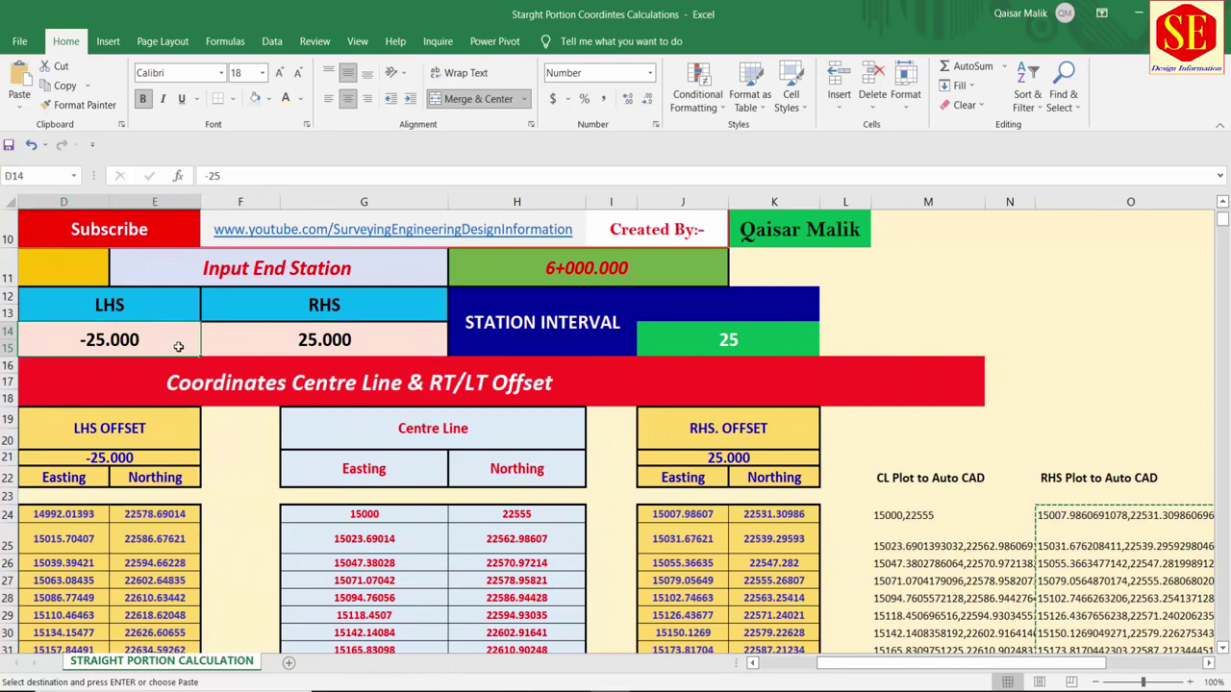
pyautogui.write('-20')
pyautogui.press('Return')
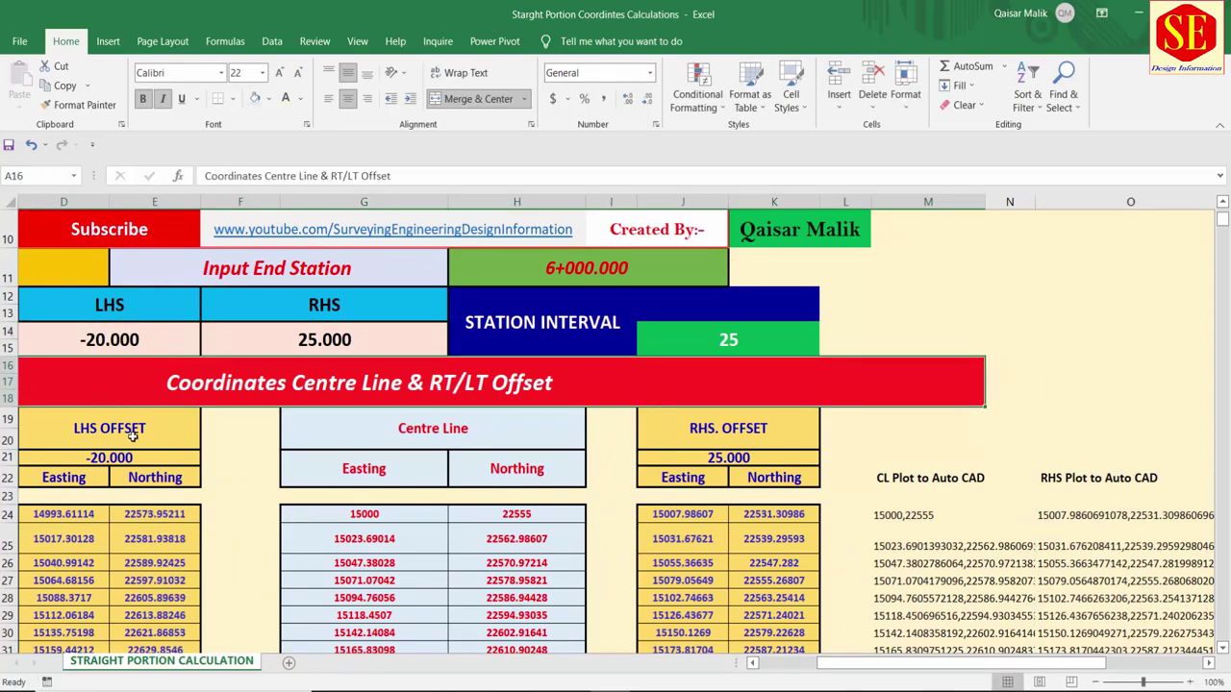
# - Fill the LHS Plot to Auto CAD formula down column Q, copy it, and return to coord.dwg
pyautogui.scroll(-3, 106, 472)
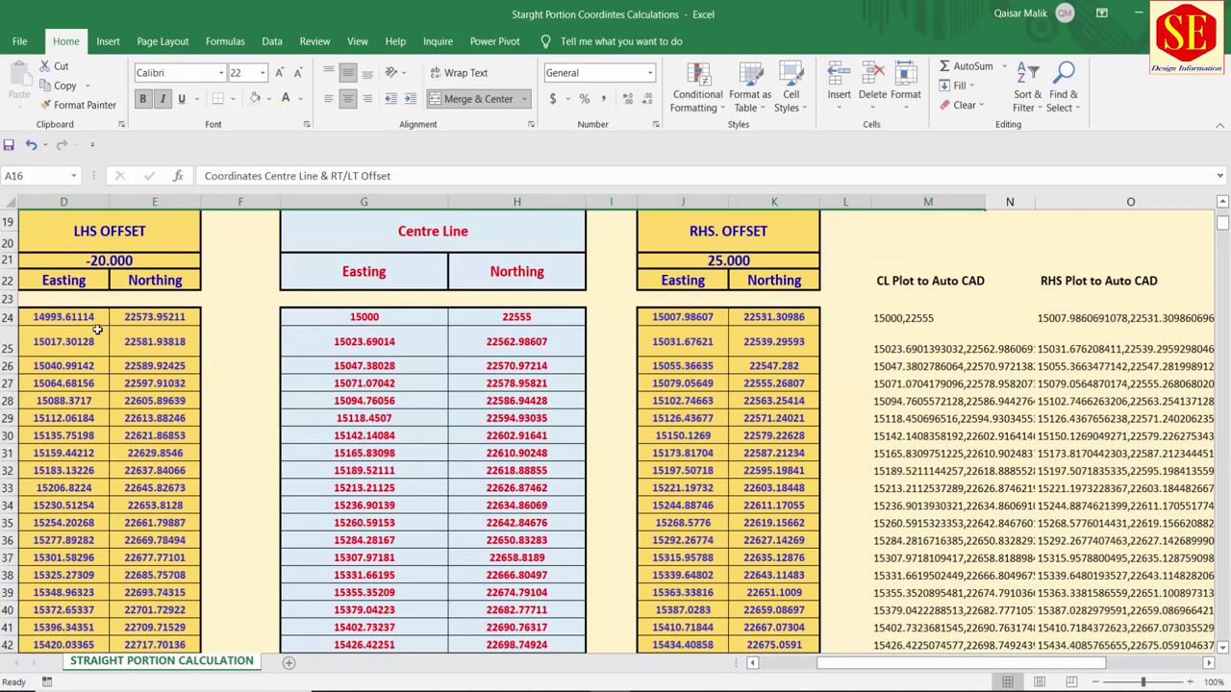
pyautogui.moveTo(847, 663); pyautogui.dragTo(938, 663)
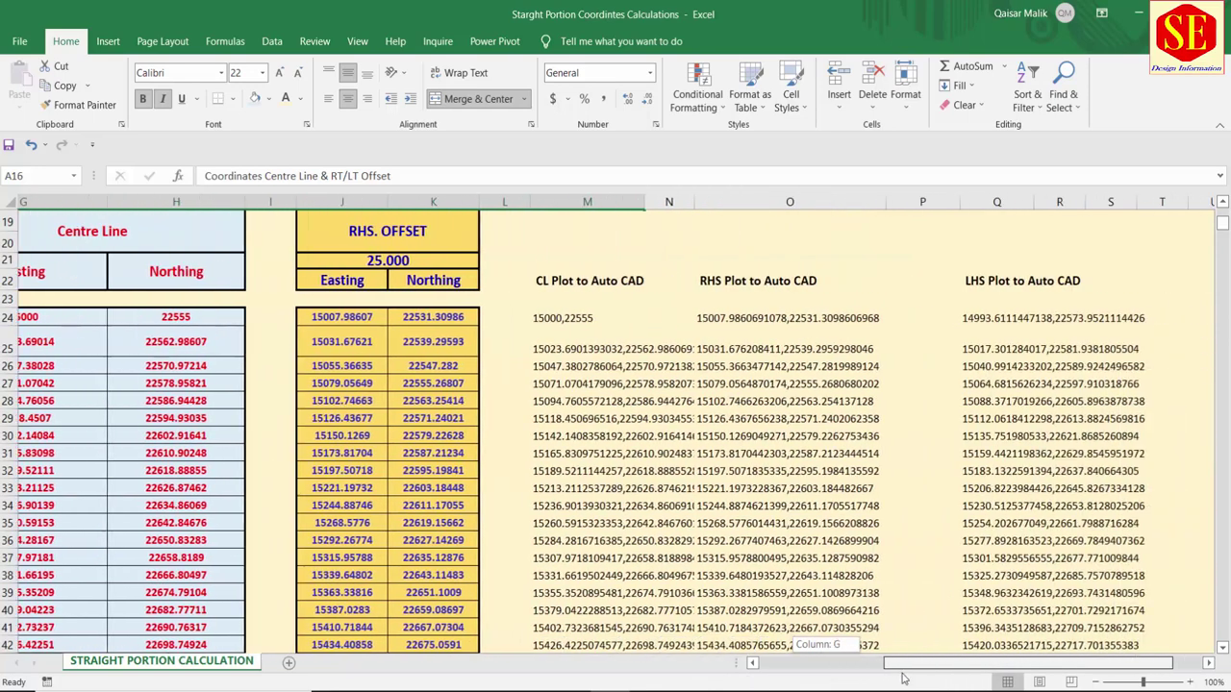
pyautogui.click(802, 317)
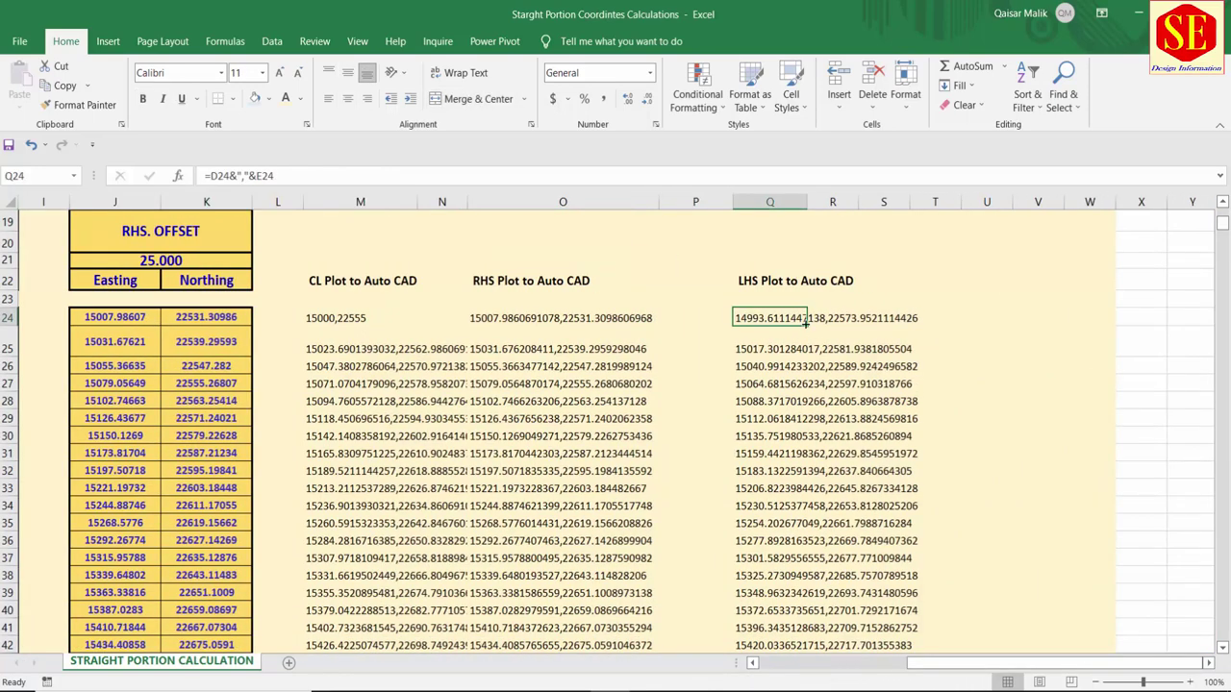
pyautogui.doubleClick(810, 324)
pyautogui.rightClick(784, 346)
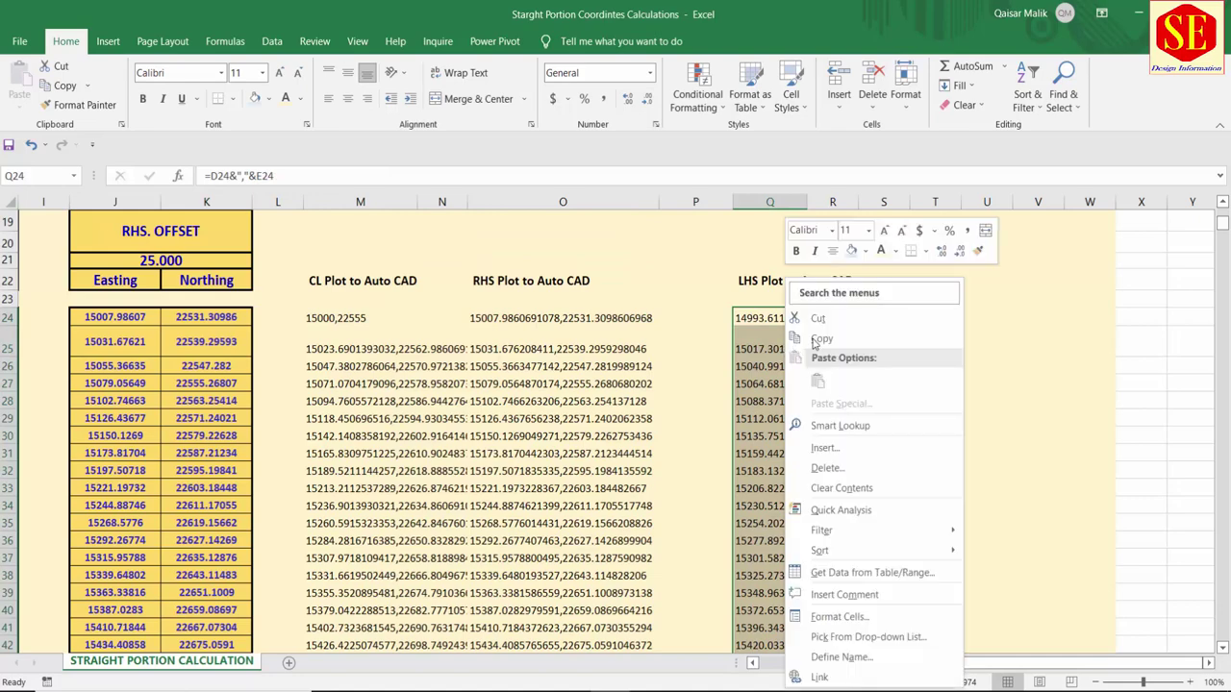
pyautogui.click(817, 343)
pyautogui.moveTo(769, 688)
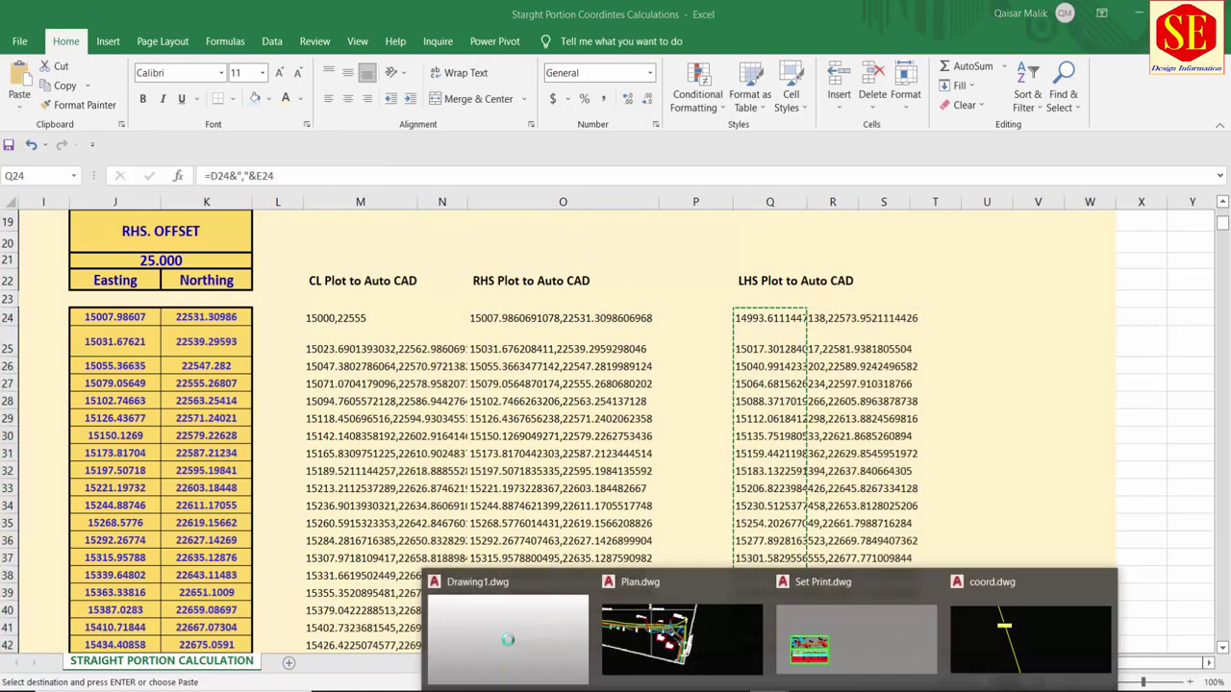
pyautogui.click(1073, 627)
pyautogui.scroll(-3, 674, 468)
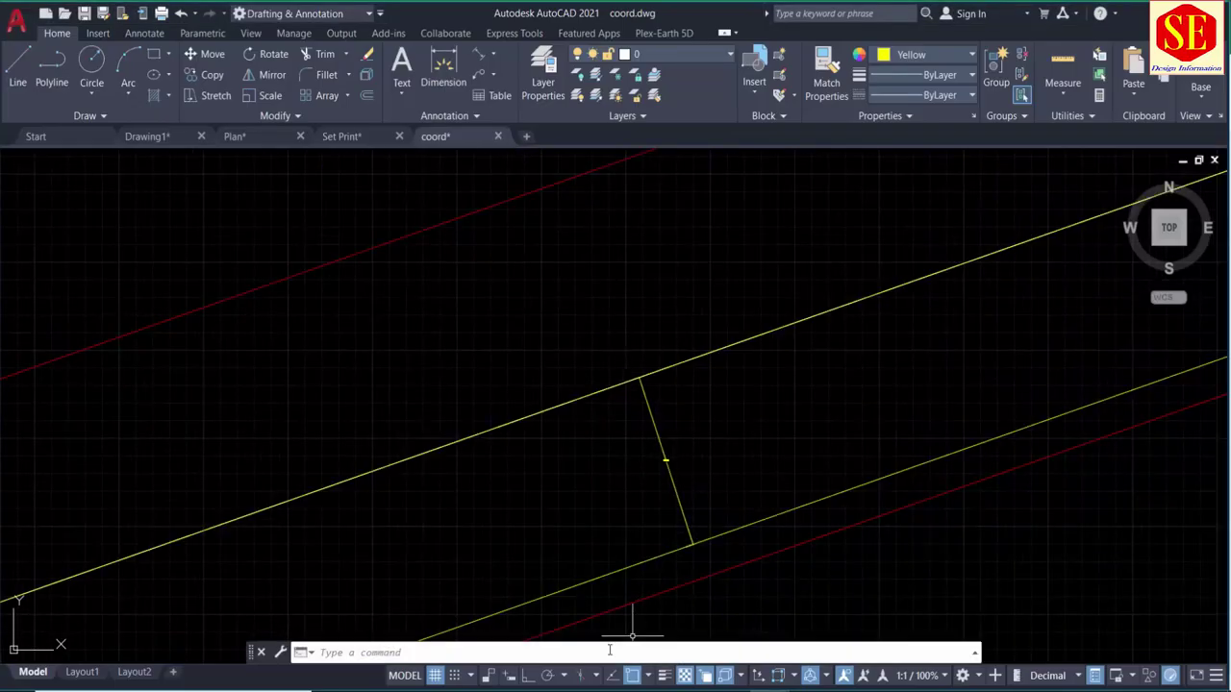
# - Draw the LHS offset polyline with PL from the pasted LHS coordinates
pyautogui.write('pl')
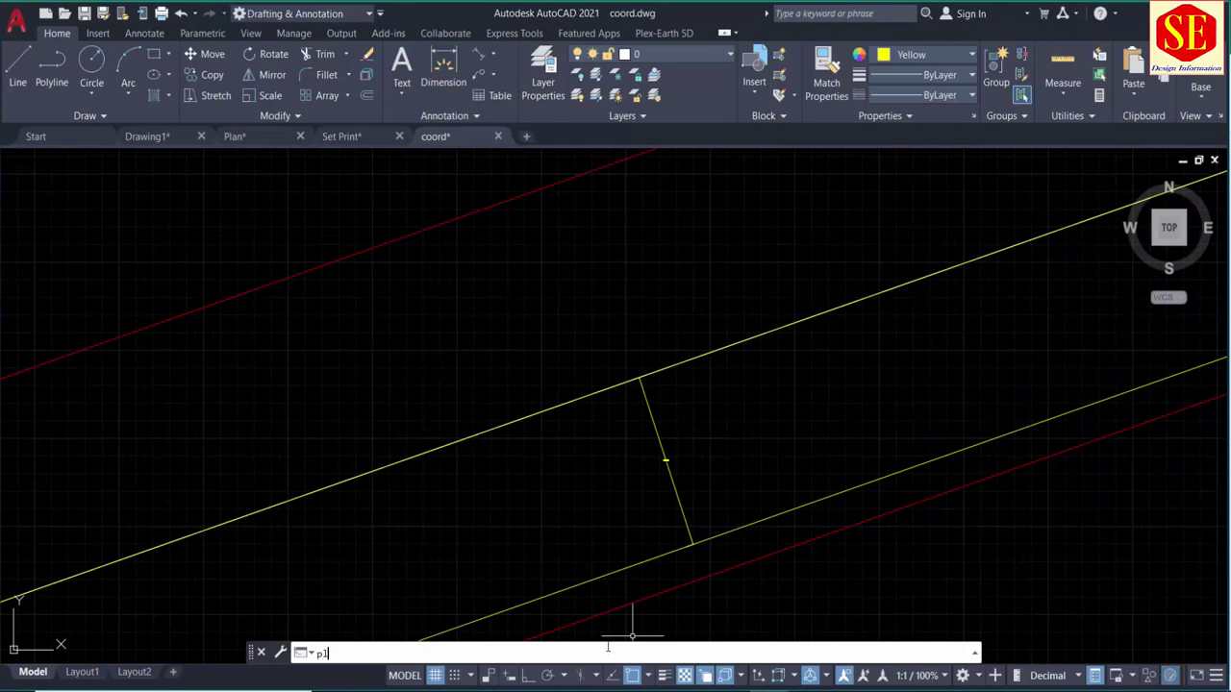
pyautogui.press('Return')
pyautogui.rightClick(567, 653)
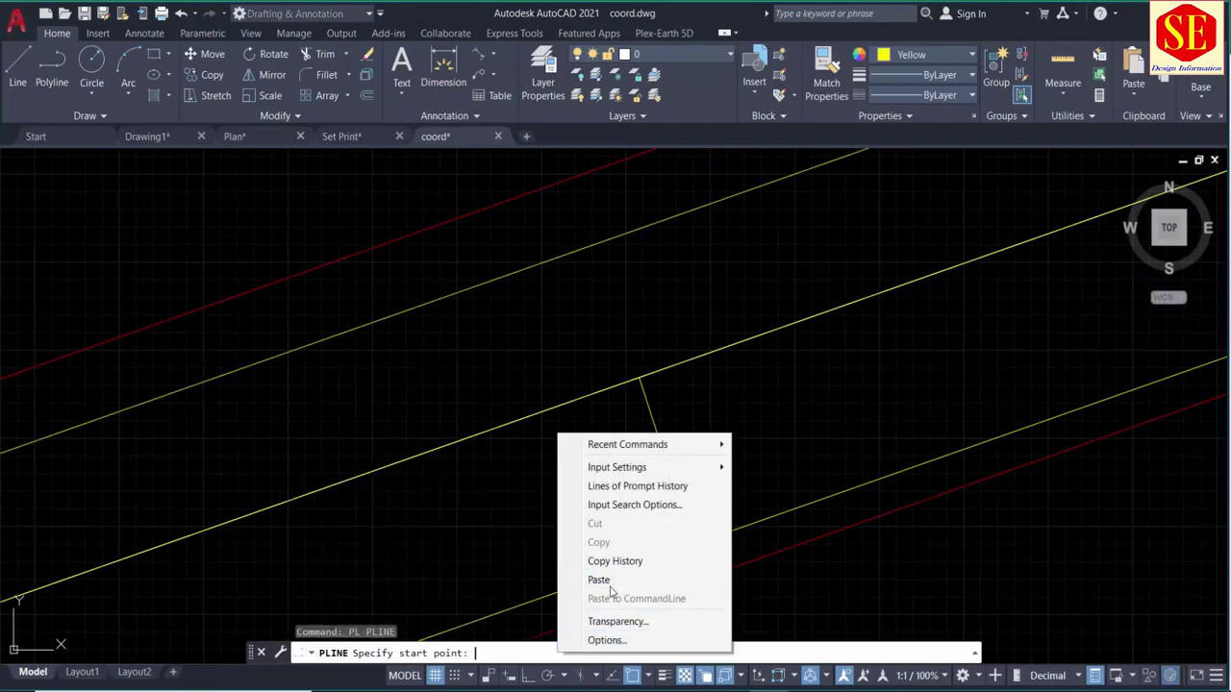
pyautogui.click(609, 591)
pyautogui.press('Escape')
pyautogui.scroll(2, 662, 389)
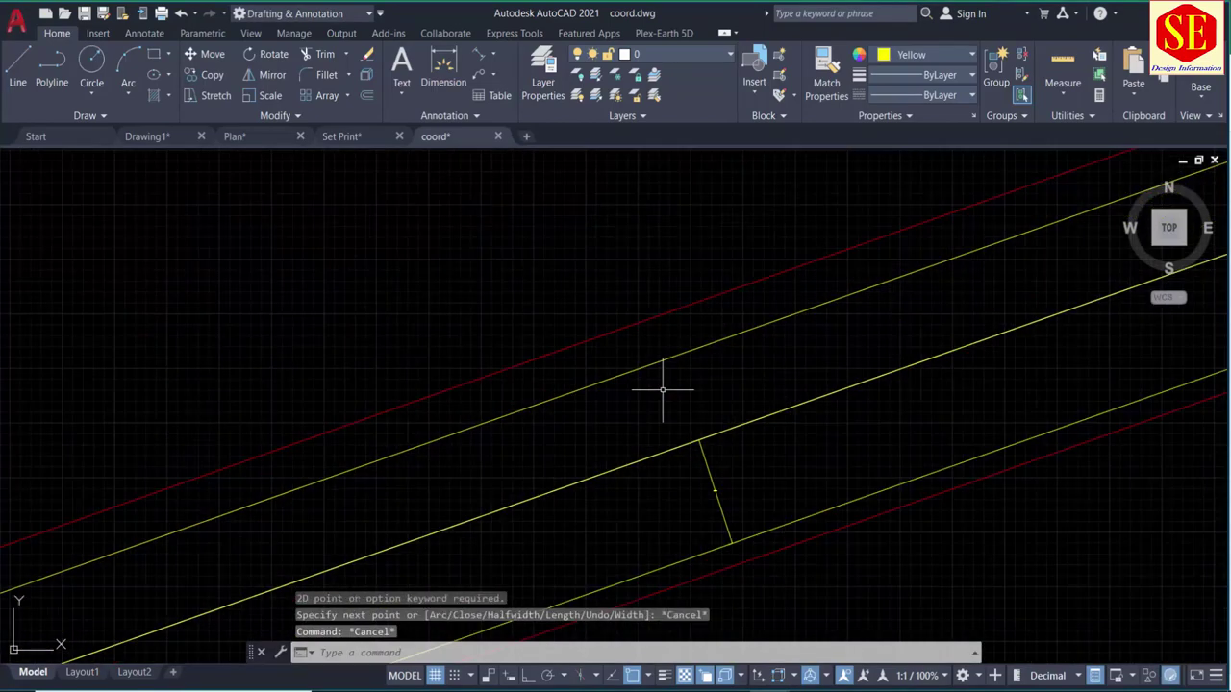
# - Add an aligned dimension between the centreline and LHS line, reading 19.9997
pyautogui.click(478, 54)
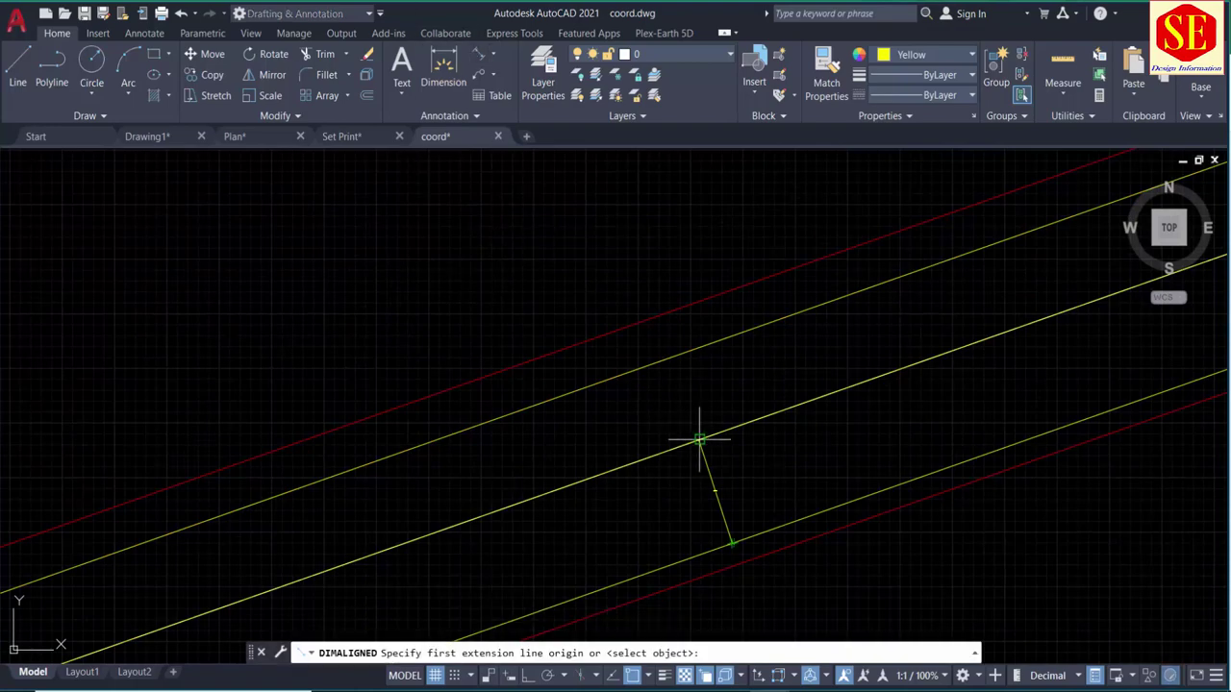
pyautogui.click(700, 440)
pyautogui.click(672, 358)
pyautogui.scroll(5, 686, 385)
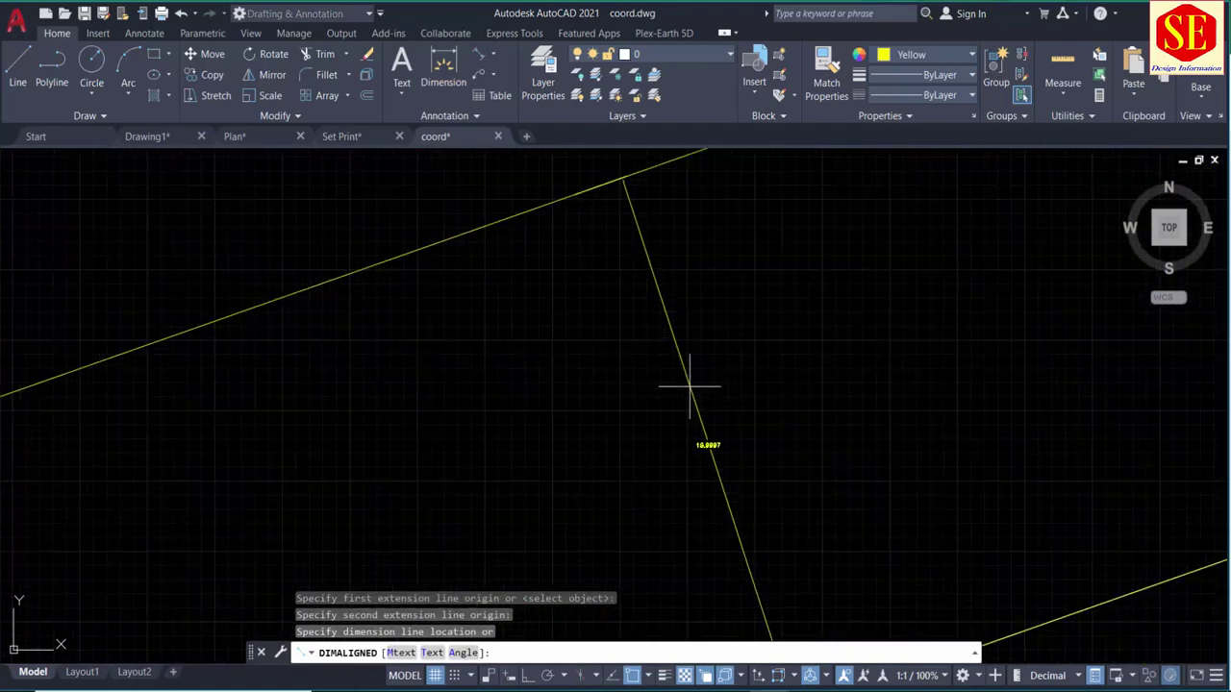
pyautogui.click(709, 426)
pyautogui.scroll(3, 709, 452)
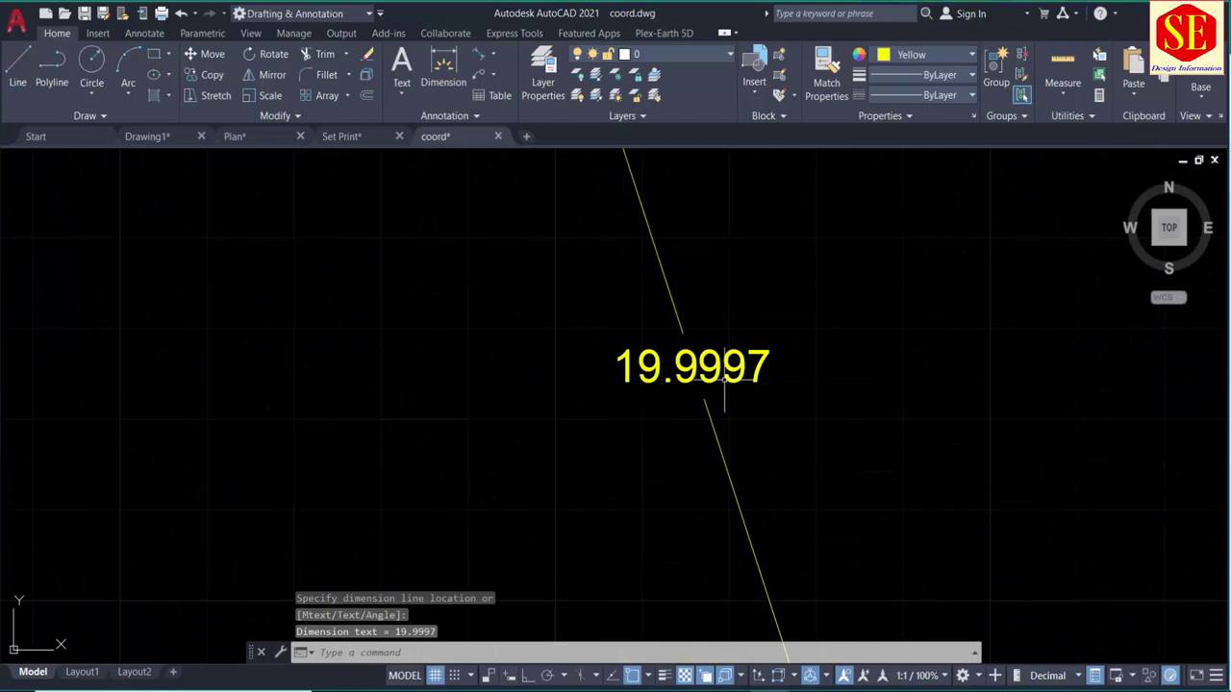
pyautogui.scroll(-3, 692, 390)
pyautogui.scroll(-3, 667, 399)
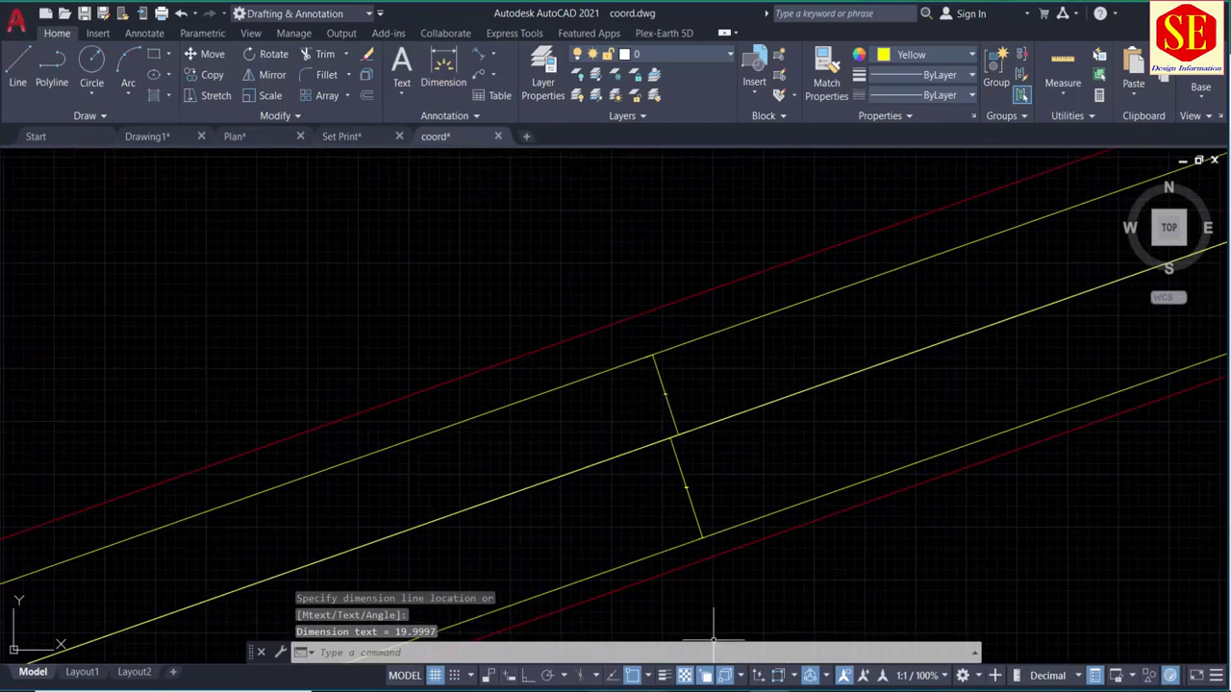
pyautogui.scroll(-3, 791, 365)
pyautogui.scroll(-3, 788, 308)
pyautogui.scroll(-3, 742, 489)
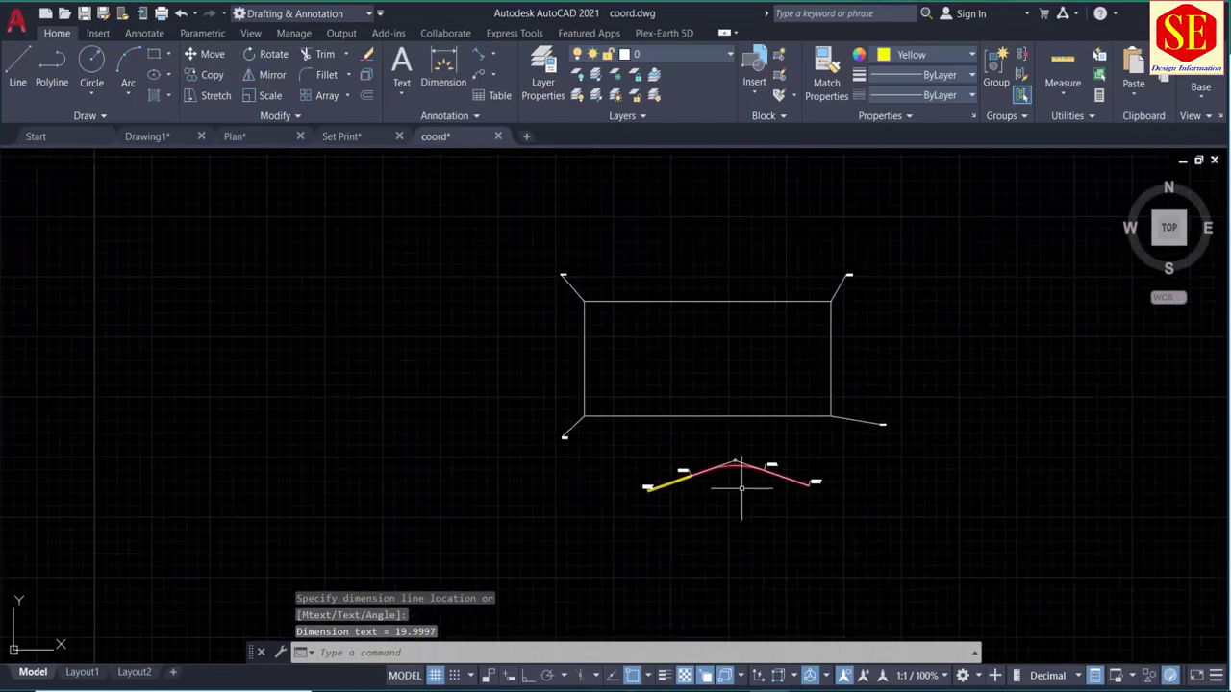
pyautogui.scroll(2, 760, 414)
pyautogui.moveTo(489, 173); pyautogui.dragTo(472, 247)
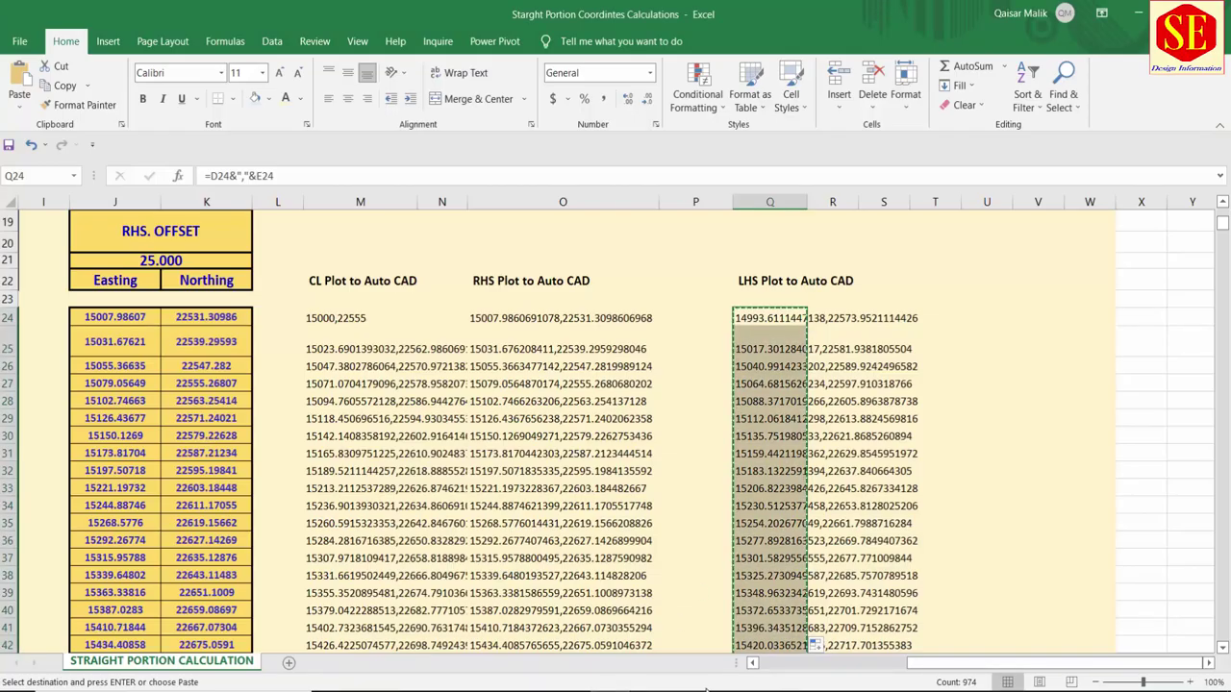
pyautogui.moveTo(954, 663); pyautogui.dragTo(814, 663)
pyautogui.scroll(4, 707, 226)
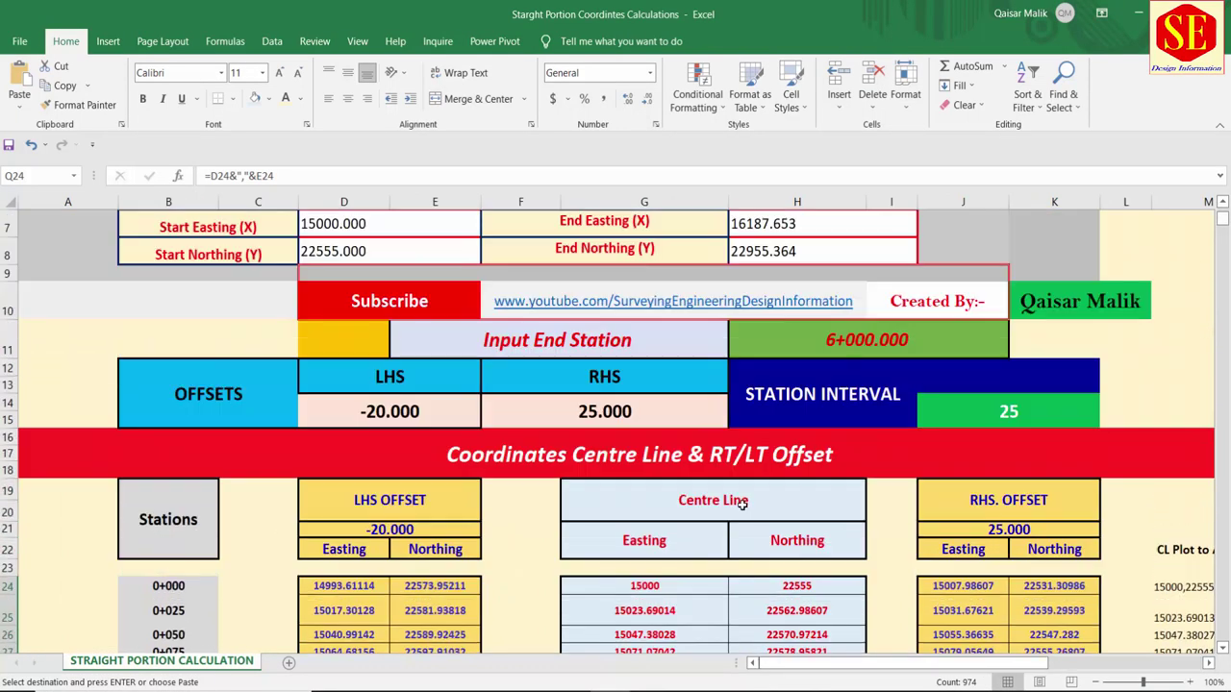
pyautogui.scroll(1, 707, 226)
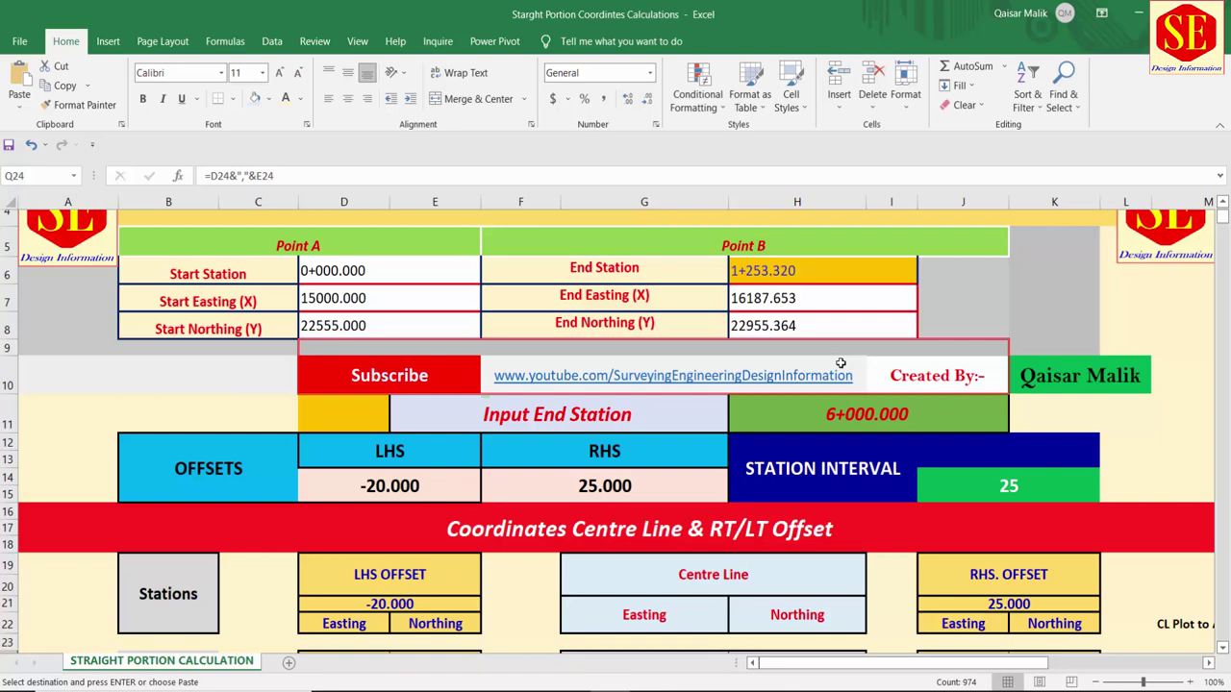
pyautogui.scroll(1, 840, 363)
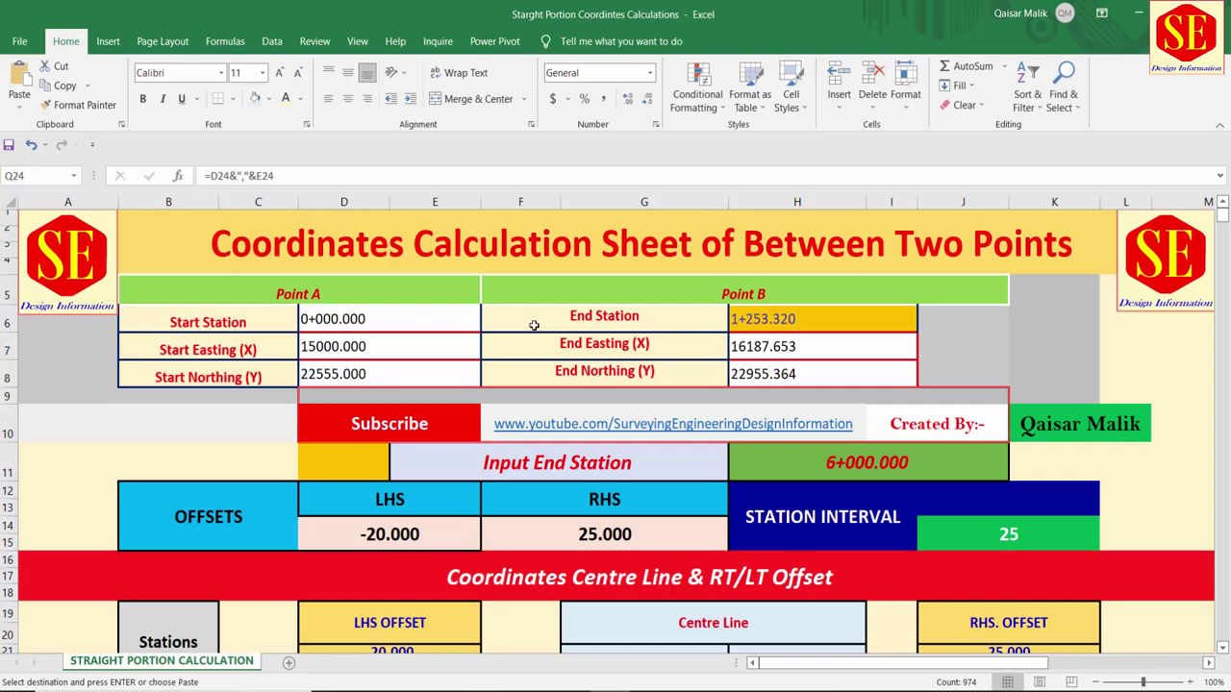
pyautogui.scroll(-3, 534, 326)
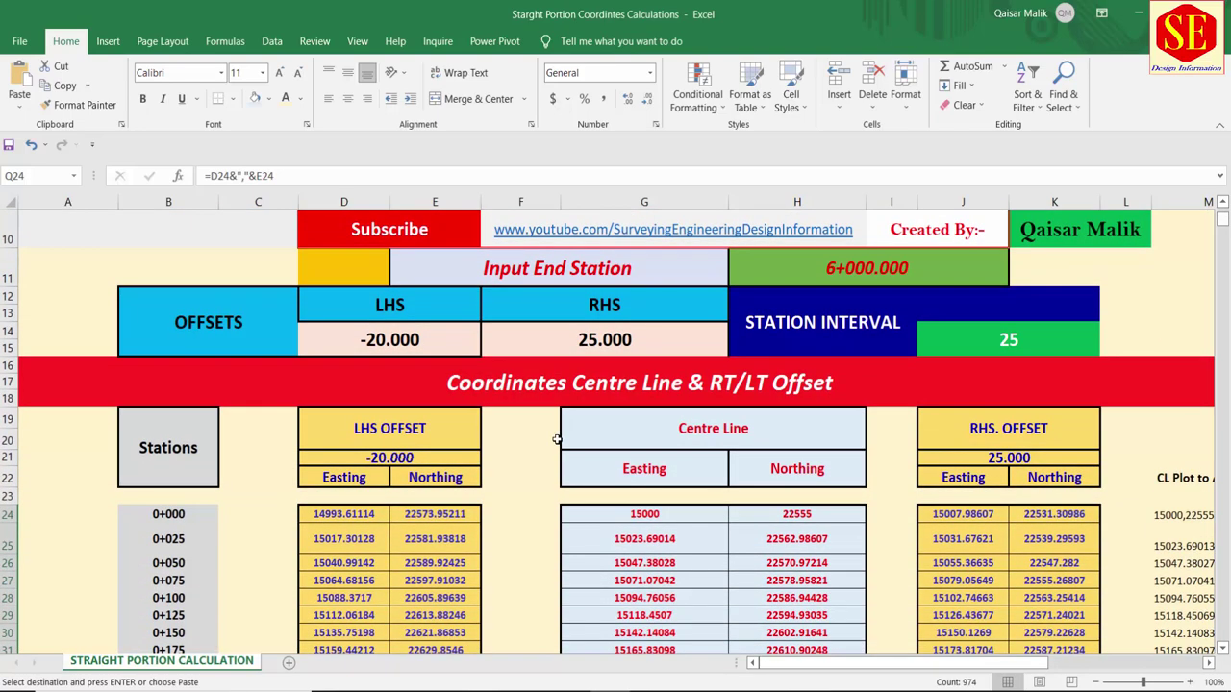
pyautogui.scroll(-7, 556, 438)
pyautogui.scroll(-4, 557, 438)
pyautogui.scroll(5, 557, 439)
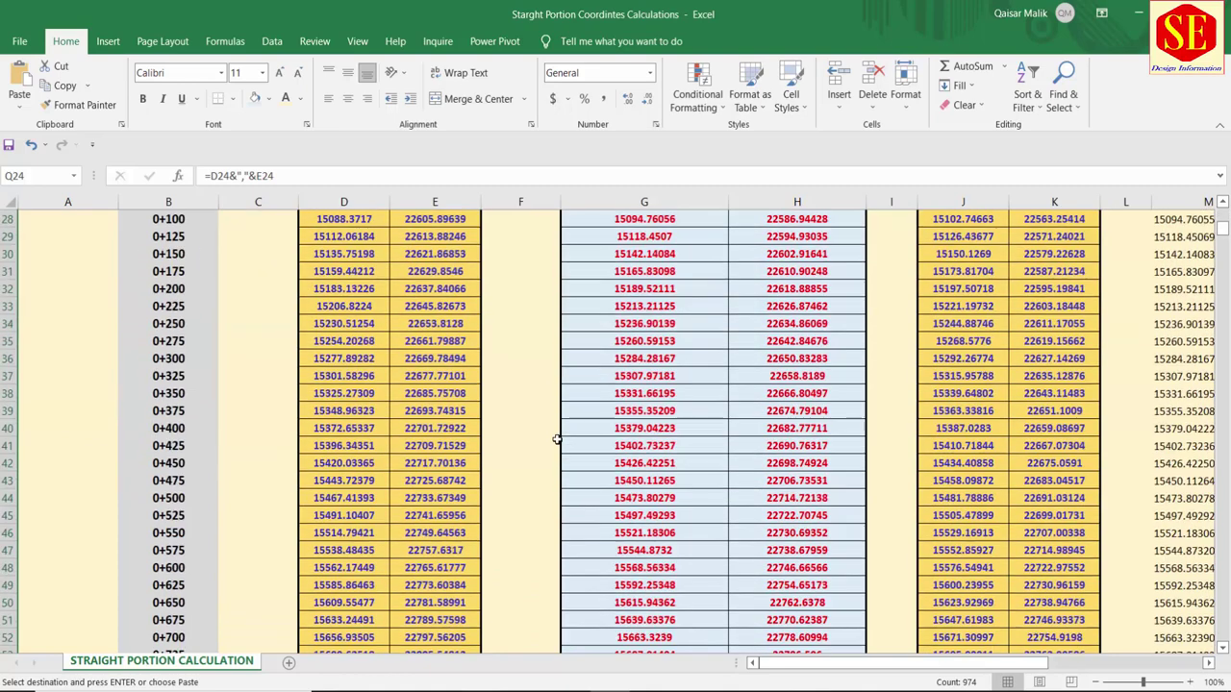
pyautogui.scroll(7, 557, 439)
pyautogui.scroll(2, 557, 438)
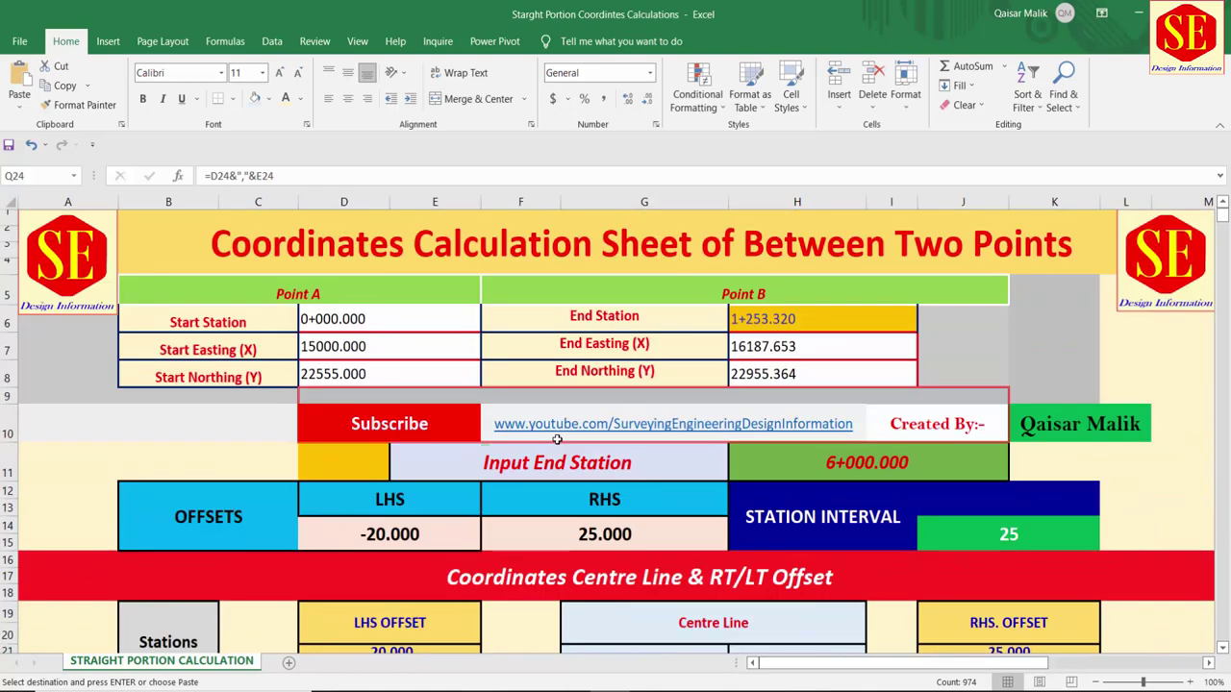